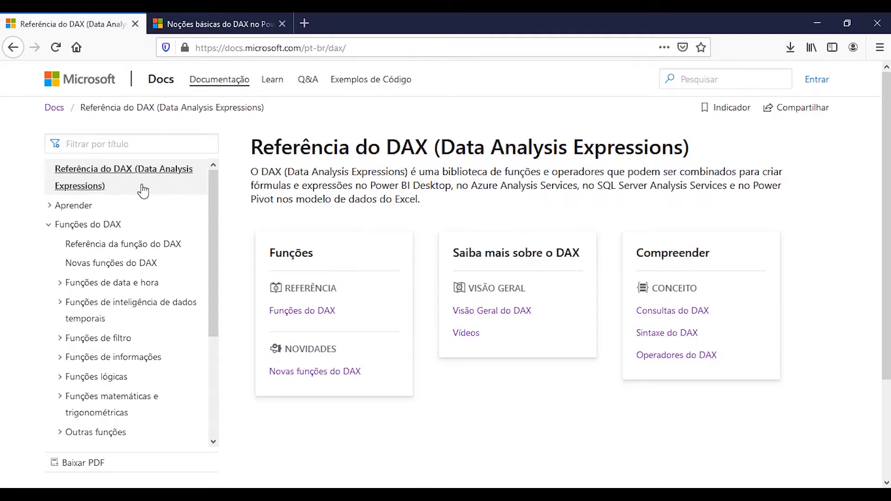
# Examine the DAX function categories and other topics listed in the DAX reference's table of contents.
pyautogui.click(132, 144)
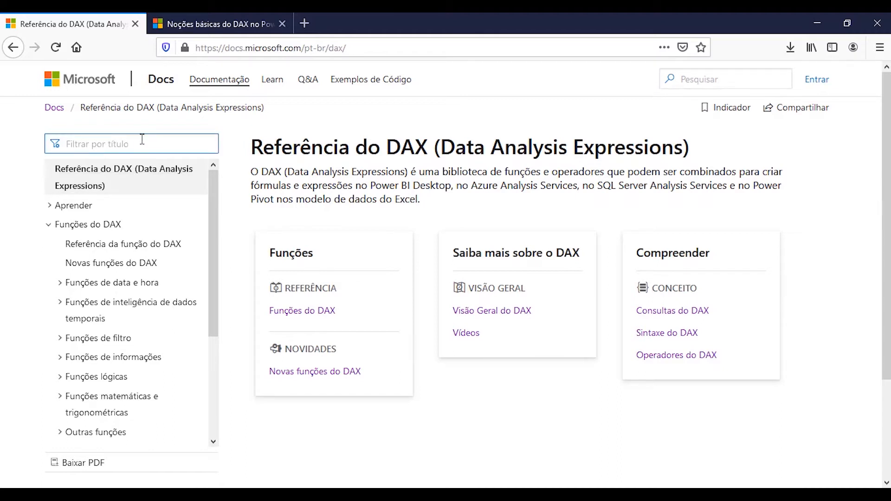
pyautogui.click(215, 172)
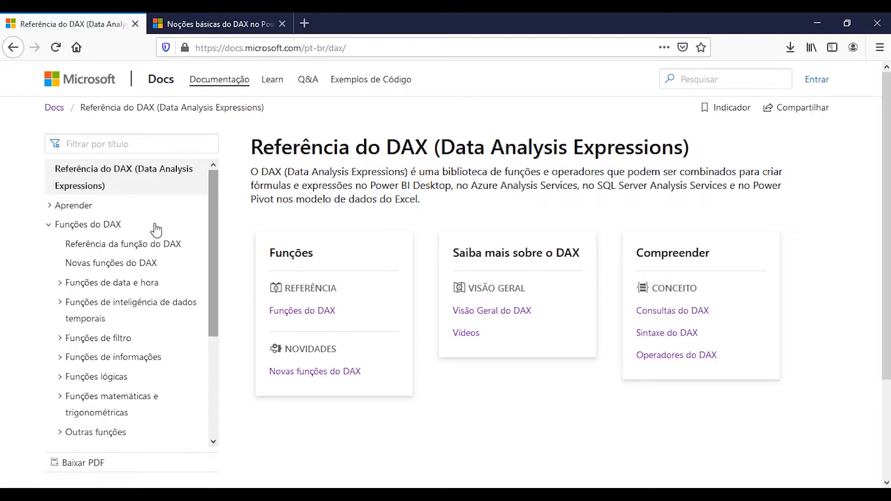
pyautogui.scroll(-3, 213, 230)
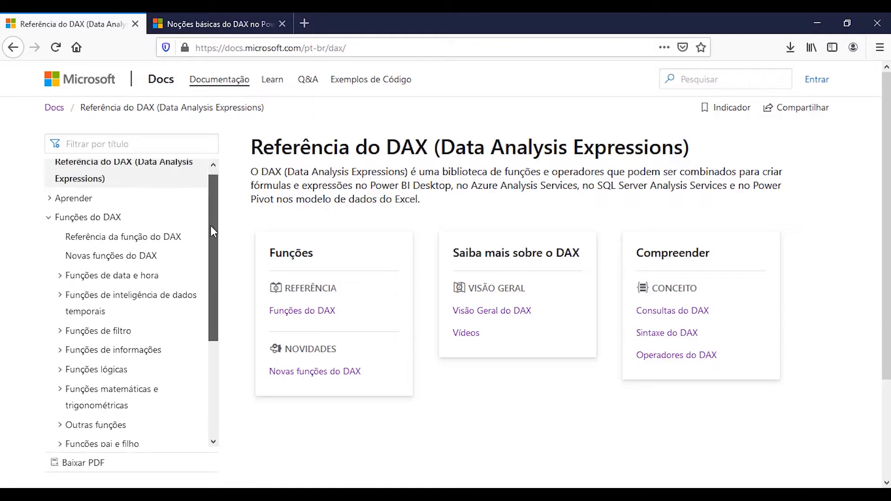
pyautogui.moveTo(210, 231); pyautogui.dragTo(209, 349)
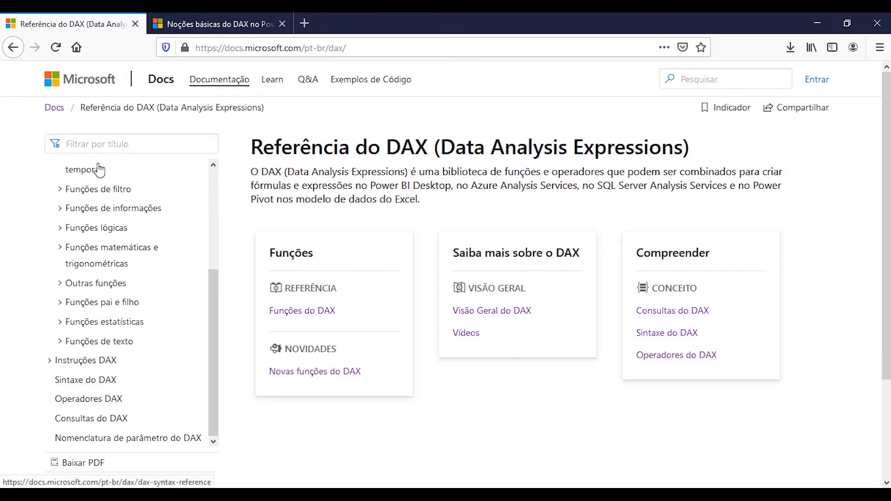
pyautogui.scroll(5, 100, 248)
pyautogui.scroll(-5, 102, 246)
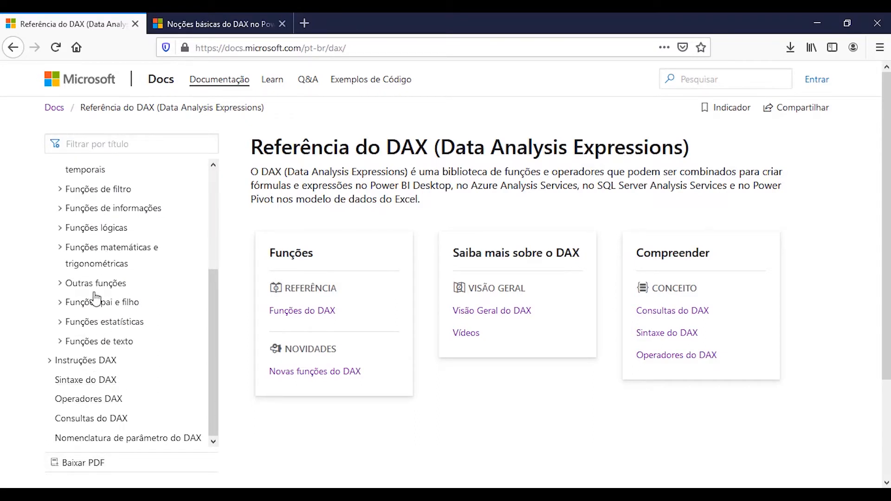
# Read the definition under "O que é DAX?" in the Power BI Desktop DAX basics article.
pyautogui.click(220, 21)
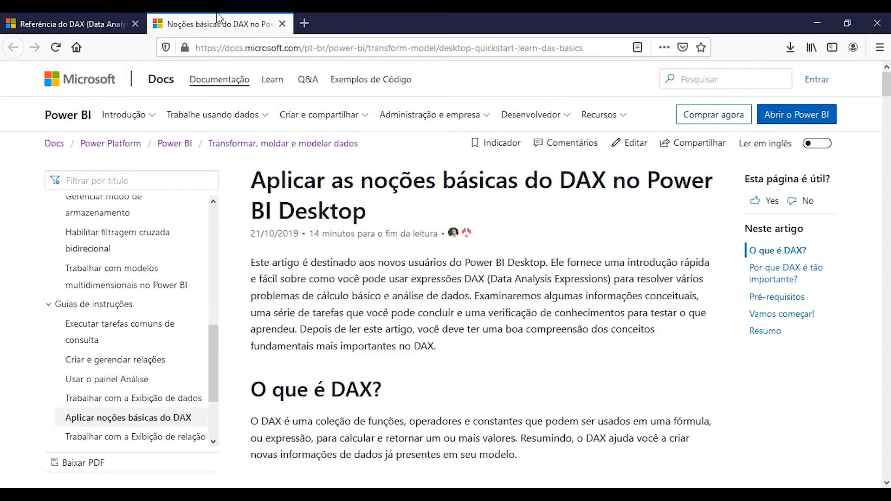
pyautogui.scroll(-3, 374, 285)
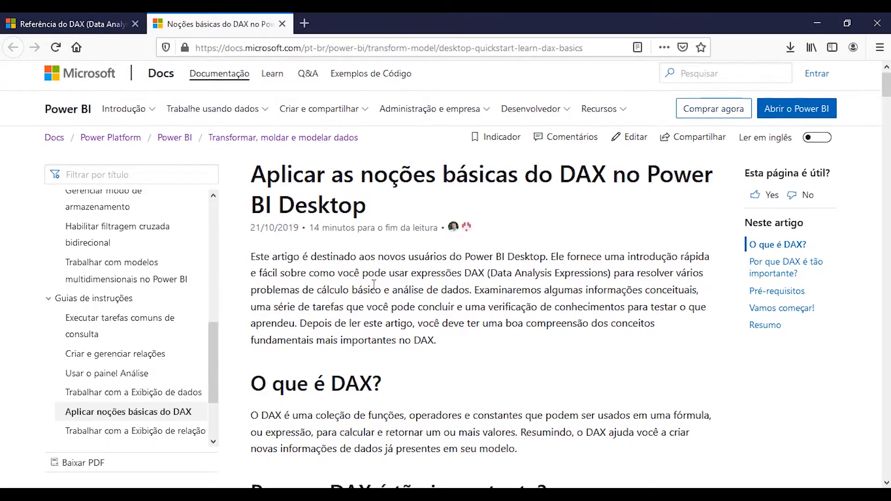
pyautogui.scroll(-2, 375, 285)
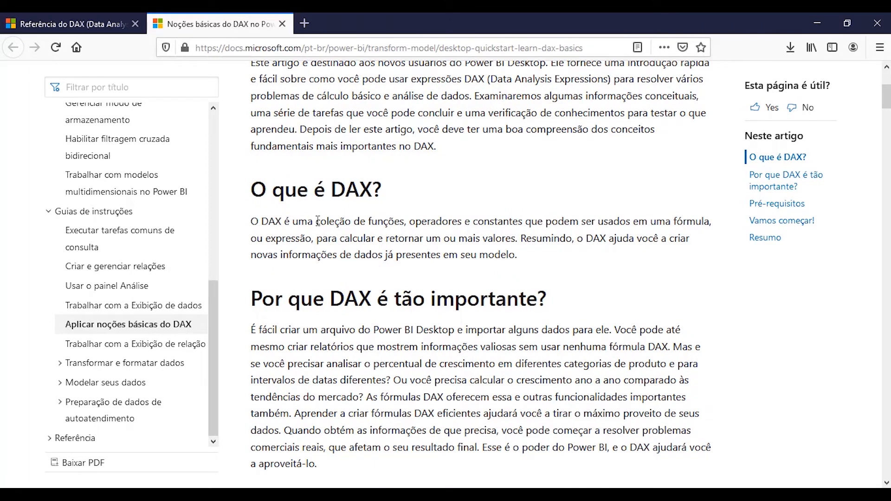
pyautogui.moveTo(315, 222); pyautogui.dragTo(443, 219)
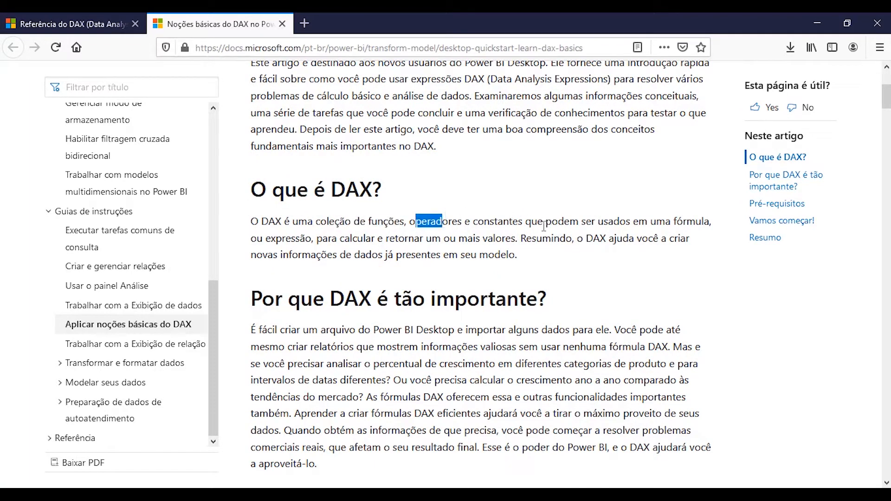
pyautogui.moveTo(546, 222); pyautogui.dragTo(684, 217)
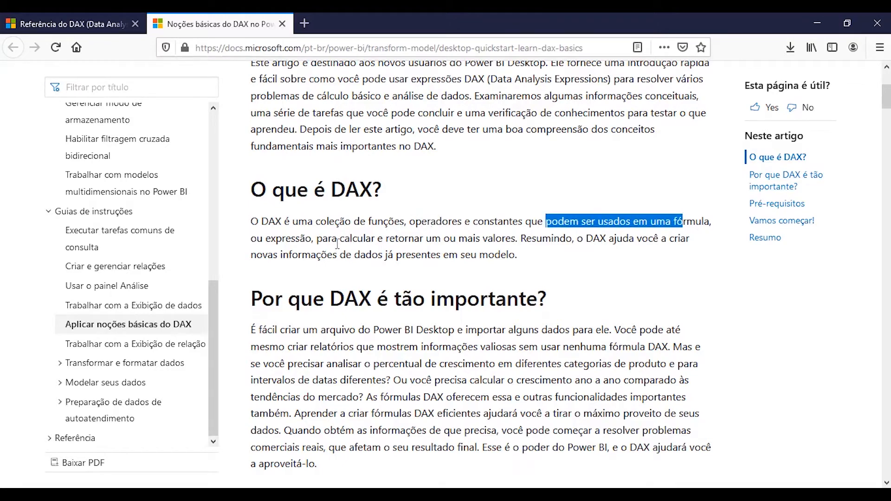
pyautogui.moveTo(323, 238); pyautogui.dragTo(512, 238)
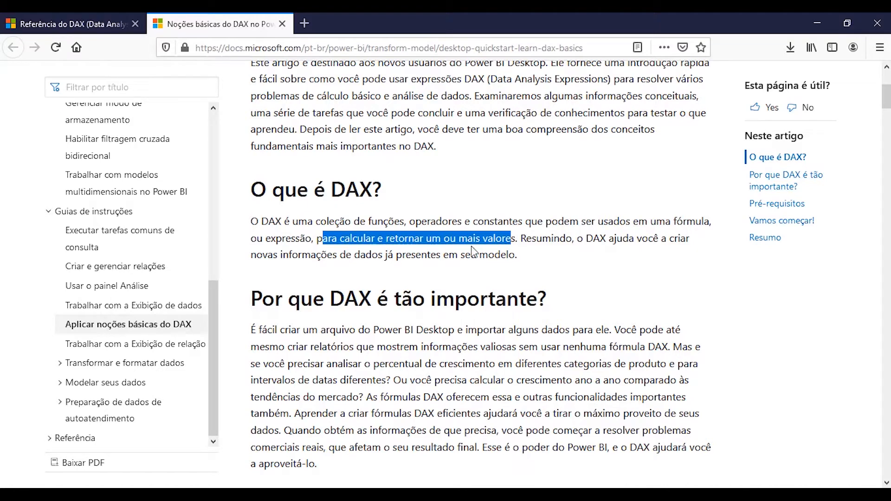
pyautogui.moveTo(527, 238); pyautogui.dragTo(553, 238)
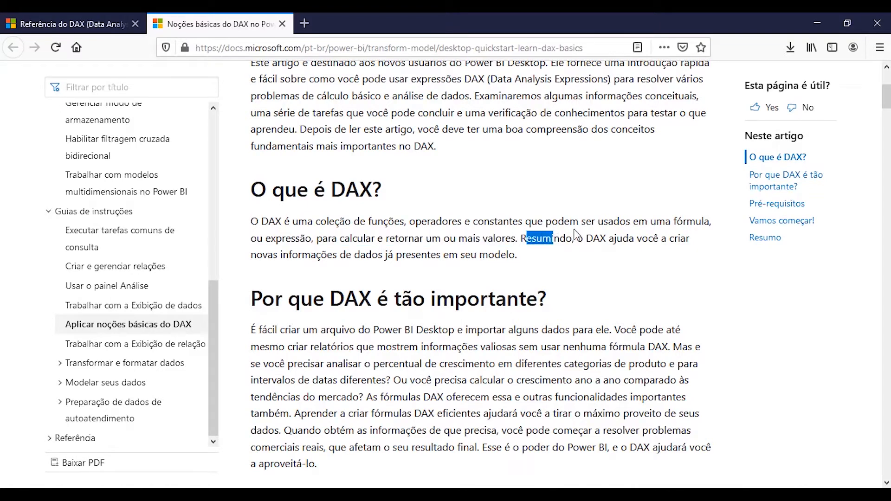
pyautogui.click(581, 204)
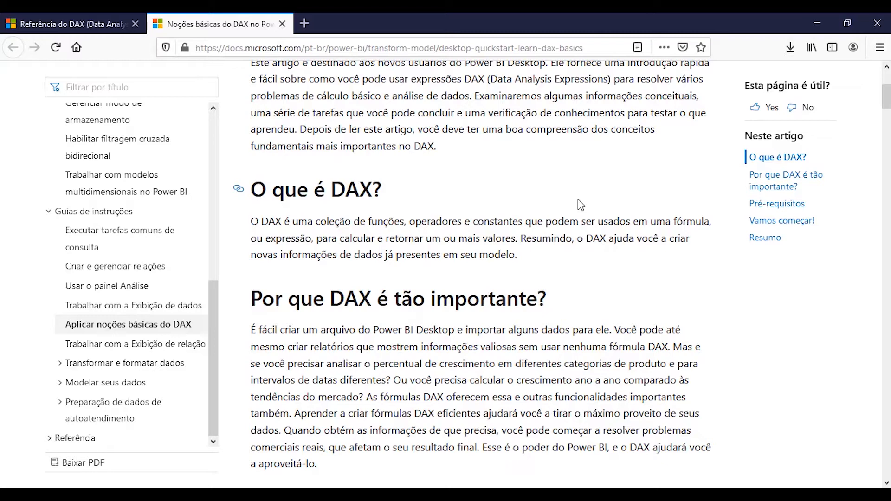
# Read the "Por que DAX é tão importante?" section, marking the sentence about creating a file and importing data.
pyautogui.scroll(-4, 428, 271)
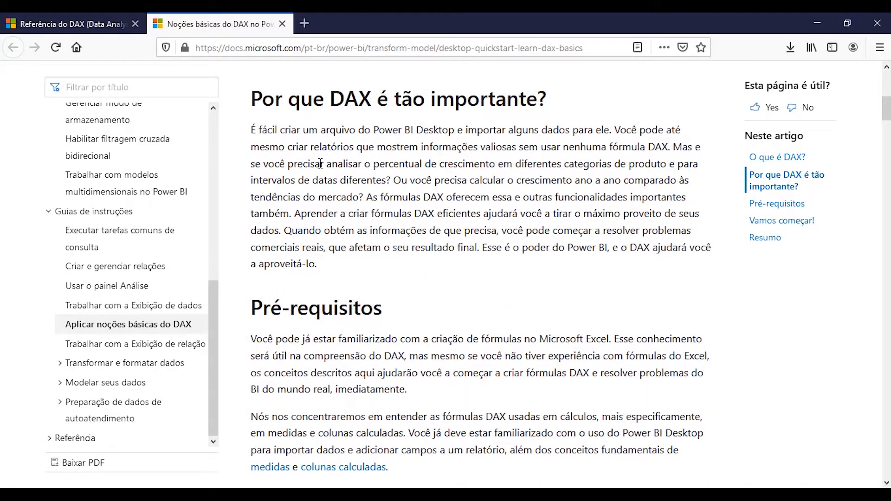
pyautogui.moveTo(256, 129); pyautogui.dragTo(454, 129)
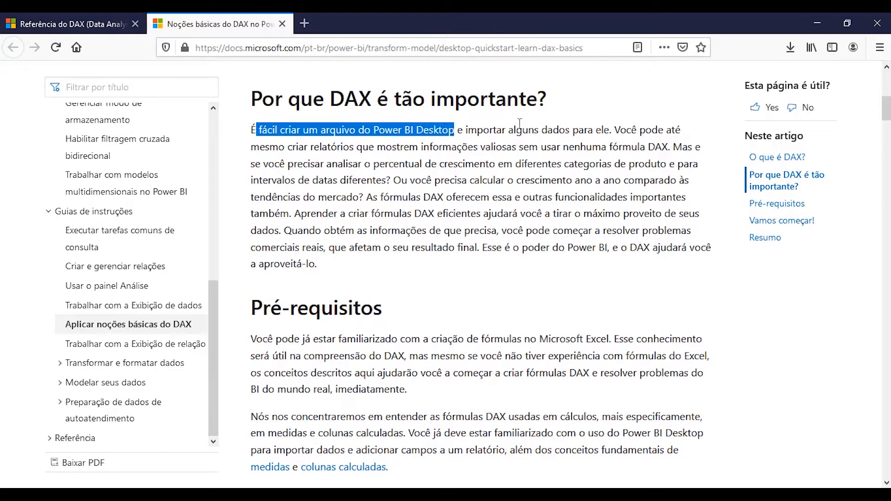
pyautogui.moveTo(522, 130); pyautogui.dragTo(611, 134)
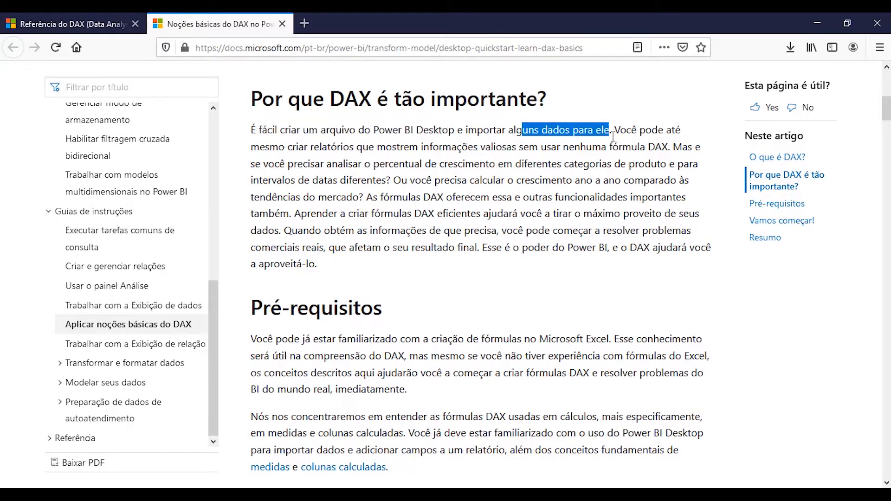
pyautogui.click(536, 247)
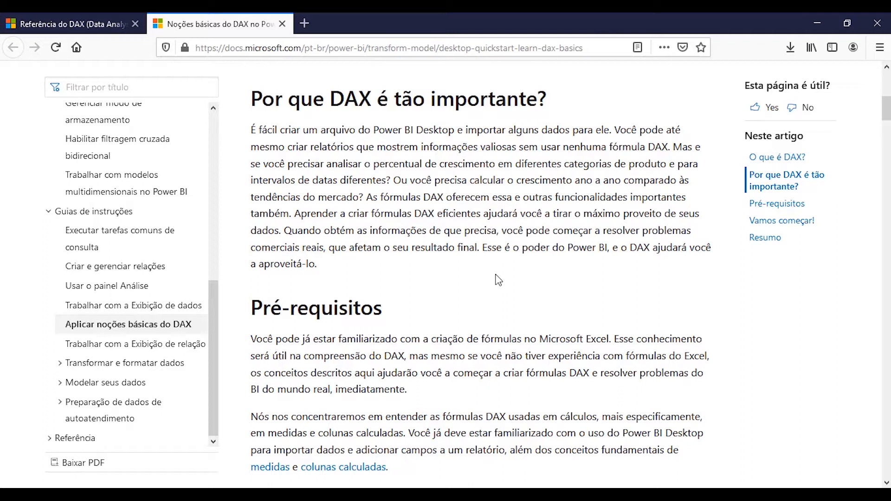
# Skim the article from Pré-requisitos through the Sintaxe formula example and the tasks, and return to its beginning.
pyautogui.scroll(-3, 426, 241)
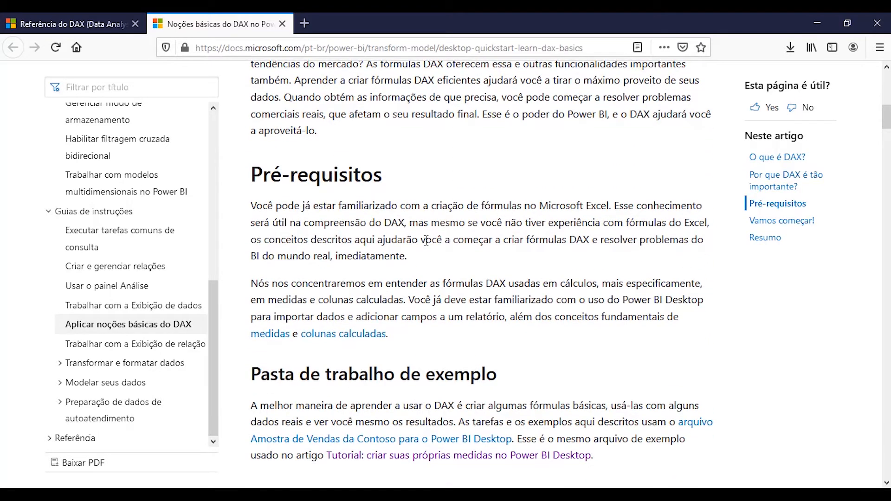
pyautogui.scroll(-3, 426, 240)
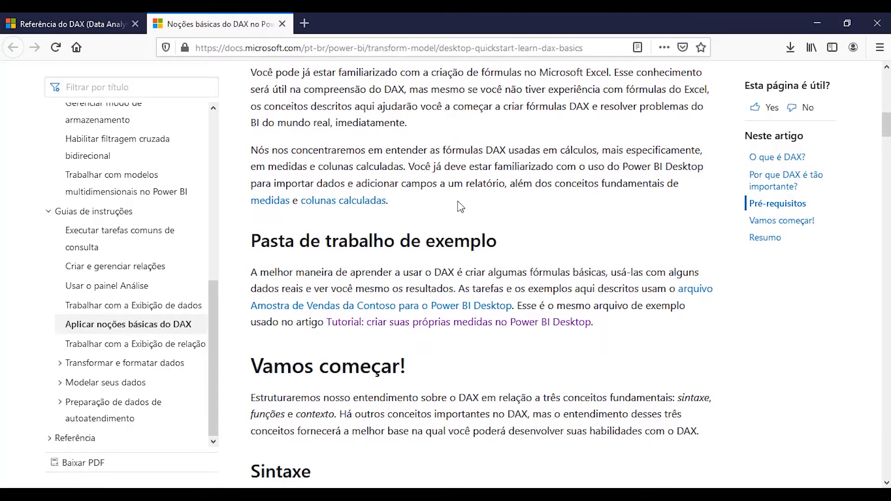
pyautogui.scroll(-3, 460, 207)
pyautogui.scroll(-3, 460, 205)
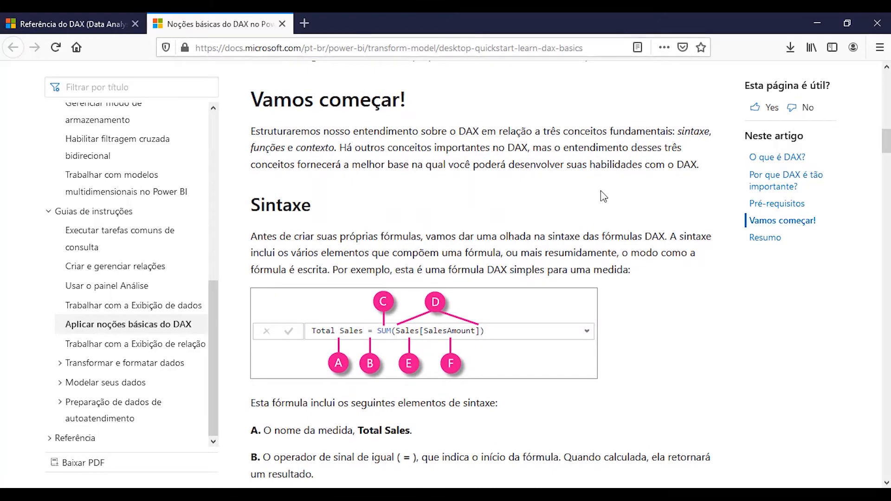
pyautogui.scroll(-4, 603, 195)
pyautogui.scroll(3, 646, 186)
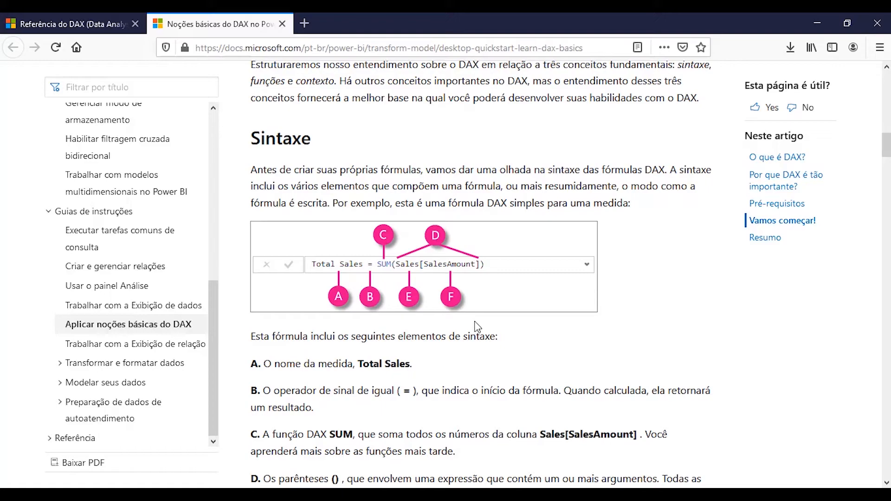
pyautogui.scroll(-6, 479, 323)
pyautogui.scroll(-18, 479, 322)
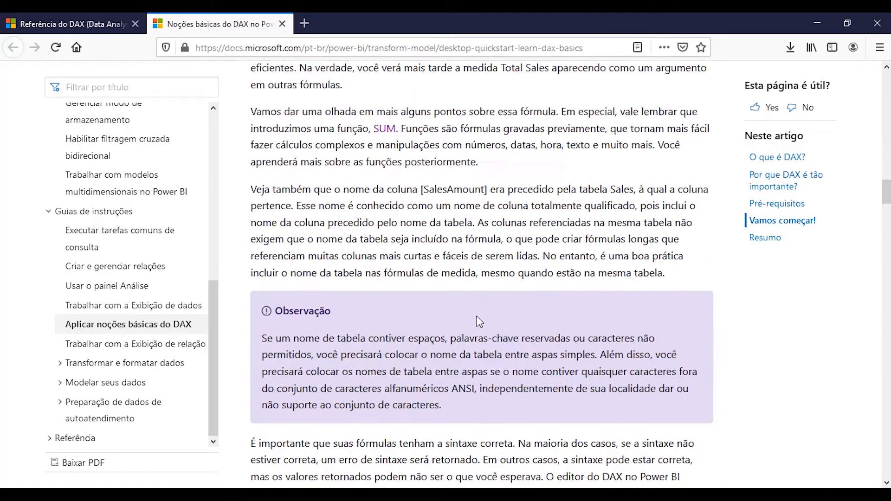
pyautogui.scroll(20, 429, 237)
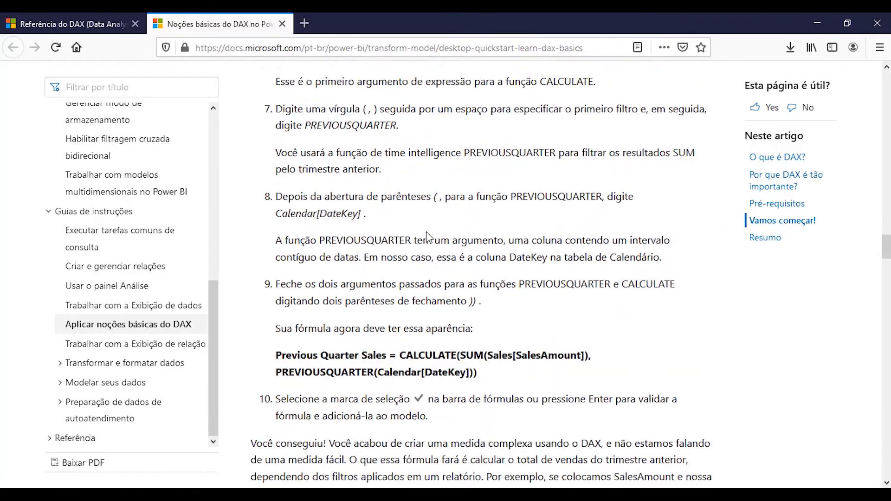
pyautogui.scroll(10, 426, 230)
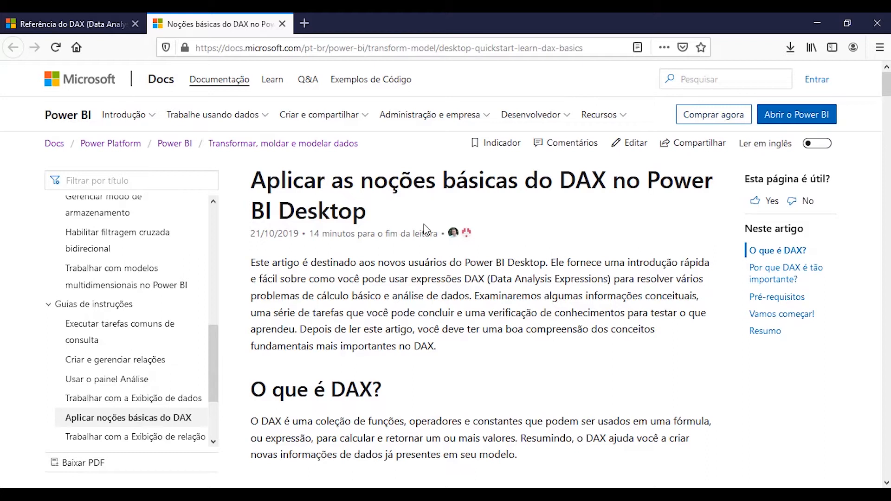
# Switch to Power BI Desktop and display the data of the Conf Obt Fx Etária table with its Confirmados column selected.
pyautogui.hotkey('alt', 'Tab')
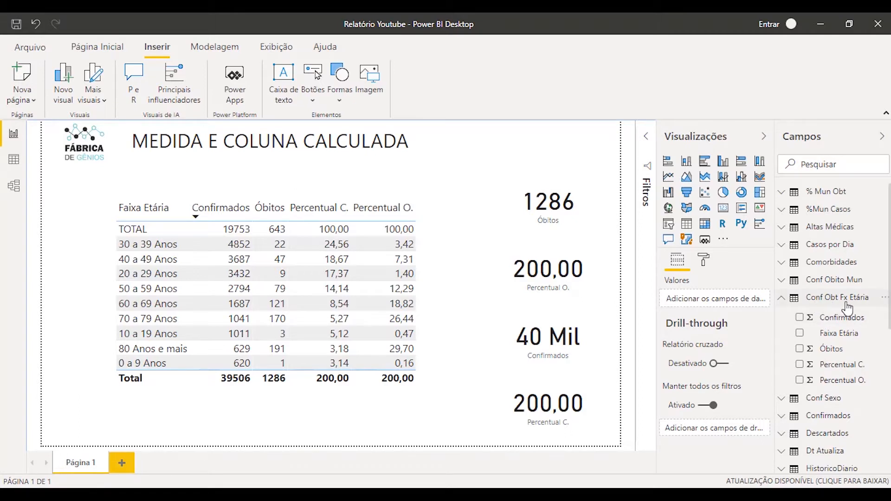
pyautogui.moveTo(857, 307)
pyautogui.click(12, 159)
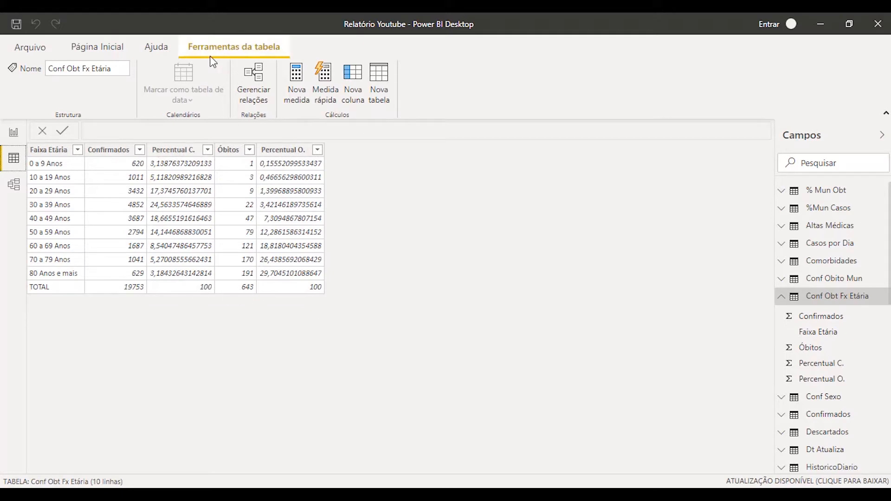
pyautogui.click(136, 287)
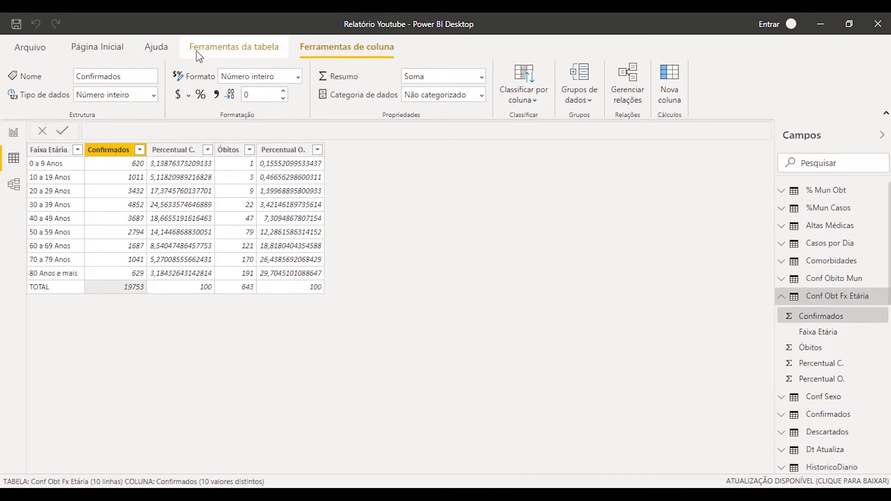
# Open the Conf Obt Fx Etária query in the Power Query Editor.
pyautogui.click(104, 47)
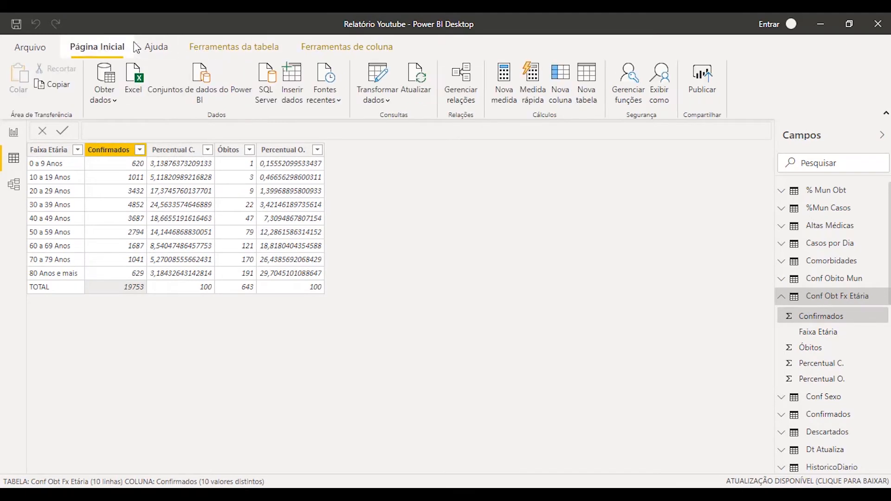
pyautogui.click(383, 72)
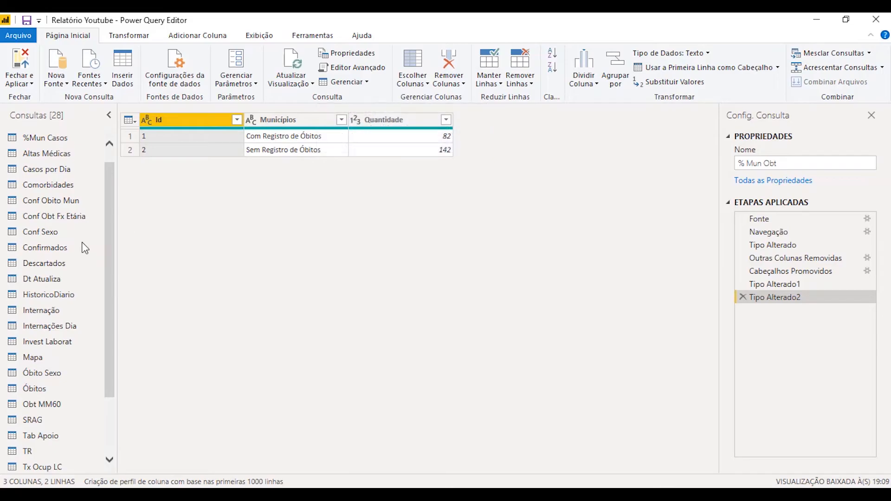
pyautogui.click(41, 221)
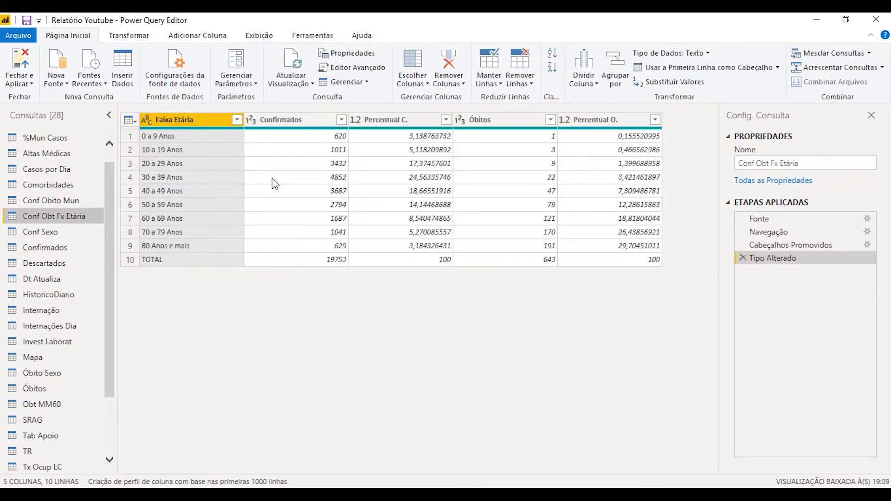
# Filter the TOTAL row out of the Faixa Etária column and apply the query changes to the report.
pyautogui.click(238, 120)
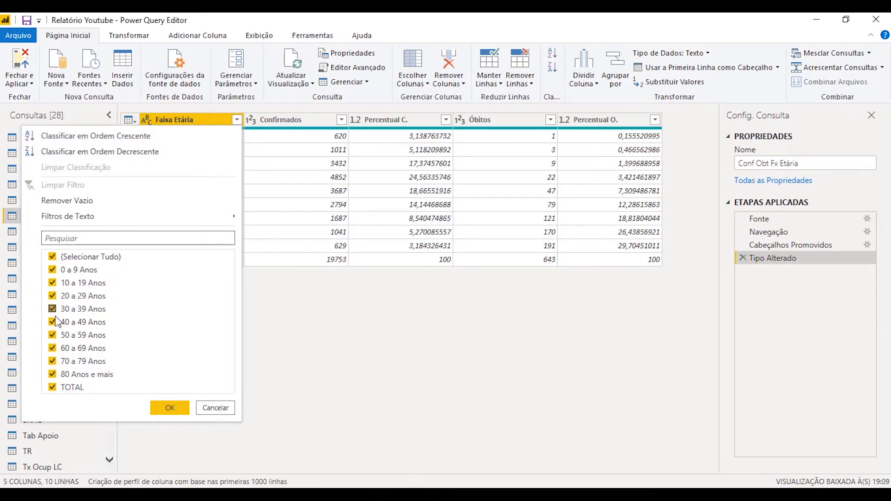
pyautogui.click(52, 388)
pyautogui.click(174, 411)
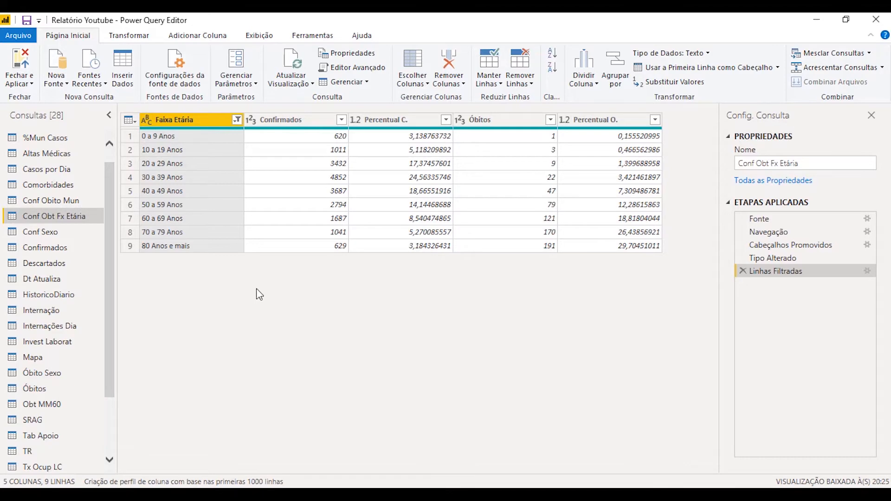
pyautogui.click(19, 62)
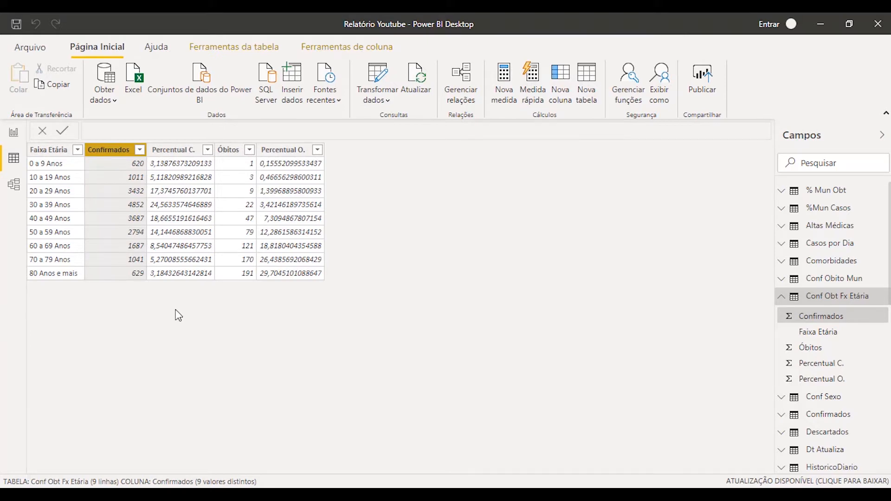
# Look through the Percentual C., Confirmados and Faixa Etária columns of the table.
pyautogui.click(179, 150)
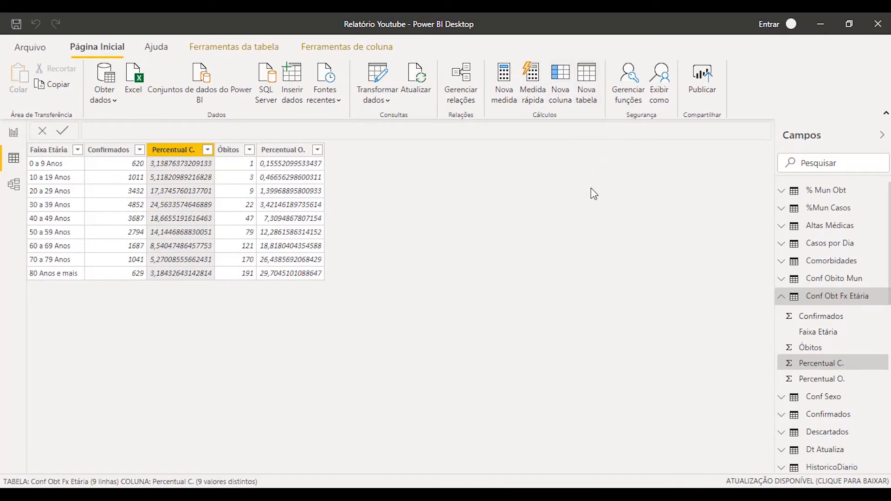
pyautogui.press('Left')
pyautogui.press('Left')
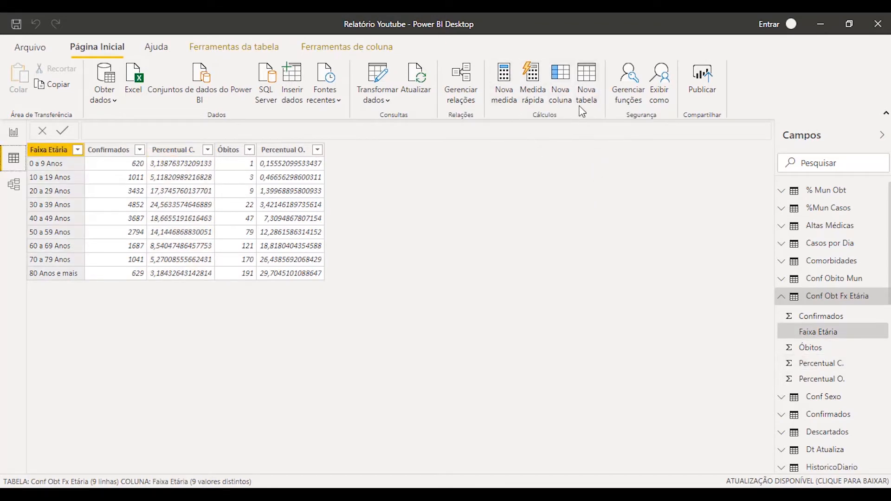
# Add a calculated column to the Conf Obt Fx Etária table and name it Total Confirmados.
pyautogui.click(561, 83)
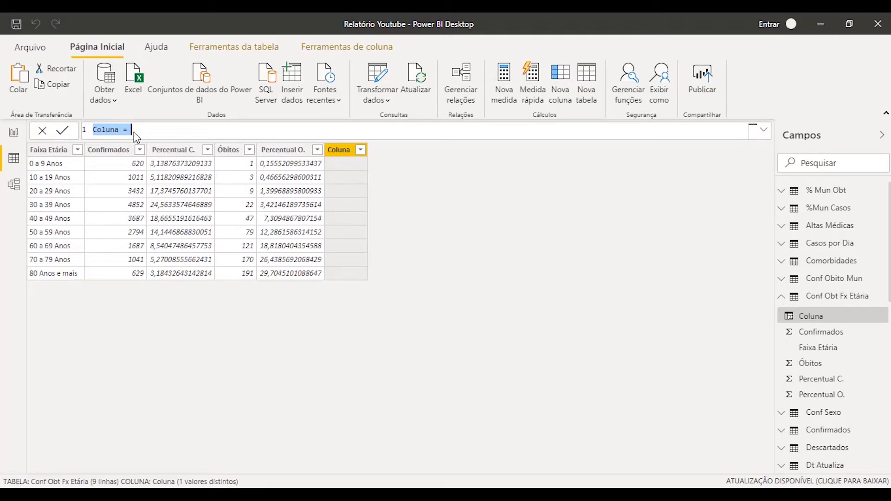
pyautogui.click(206, 128)
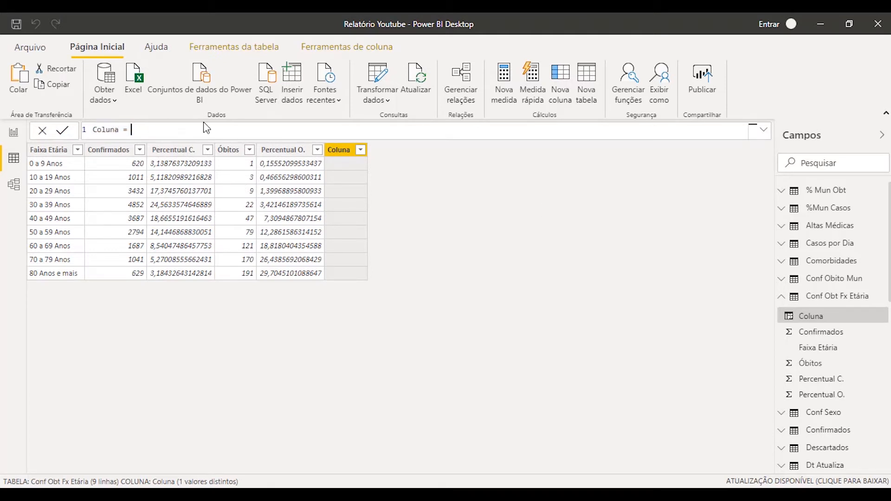
pyautogui.doubleClick(105, 129)
pyautogui.write('Perc C')
pyautogui.write('onfi')
pyautogui.write('rmados')
pyautogui.press('End')
pyautogui.press('Left')
pyautogui.press('Left')
pyautogui.press('Left')
pyautogui.press('Left')
pyautogui.press('Left')
pyautogui.press('Left')
pyautogui.press('Left')
pyautogui.press('Left')
pyautogui.press('Left')
pyautogui.press('Left')
pyautogui.press('Left')
pyautogui.press('Left')
pyautogui.press('Left')
pyautogui.press('Left')
pyautogui.press('Left')
pyautogui.press('BackSpace')
pyautogui.press('BackSpace')
pyautogui.press('BackSpace')
pyautogui.press('BackSpace')
pyautogui.write('Total')
# Start the Total Confirmados formula with the SUM function name.
pyautogui.press('End')
pyautogui.write('SUM')
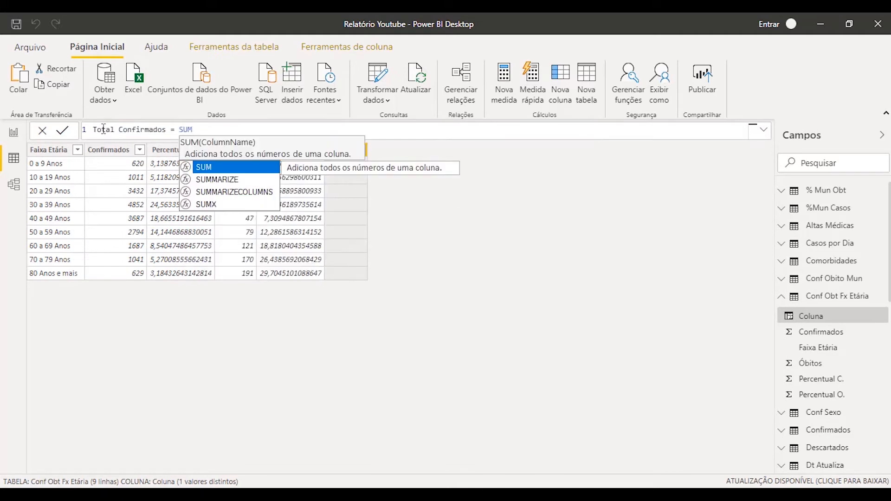
pyautogui.press('BackSpace')
pyautogui.press('BackSpace')
pyautogui.write('U')
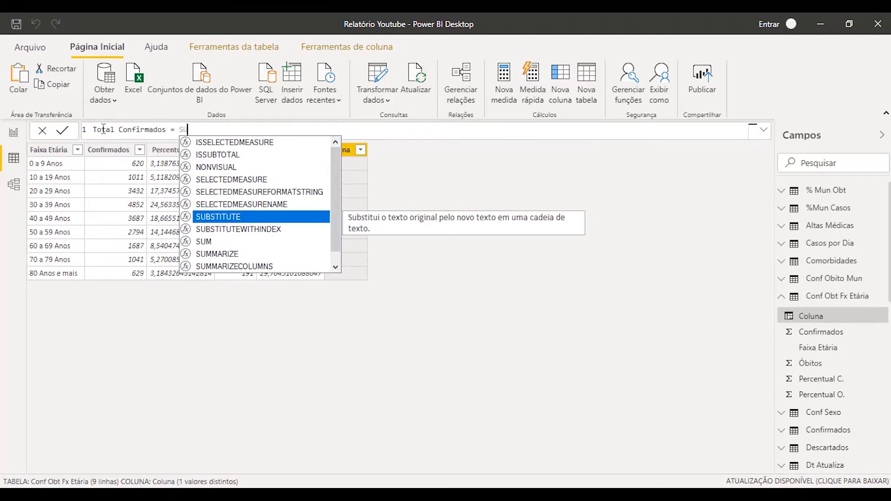
pyautogui.write('M')
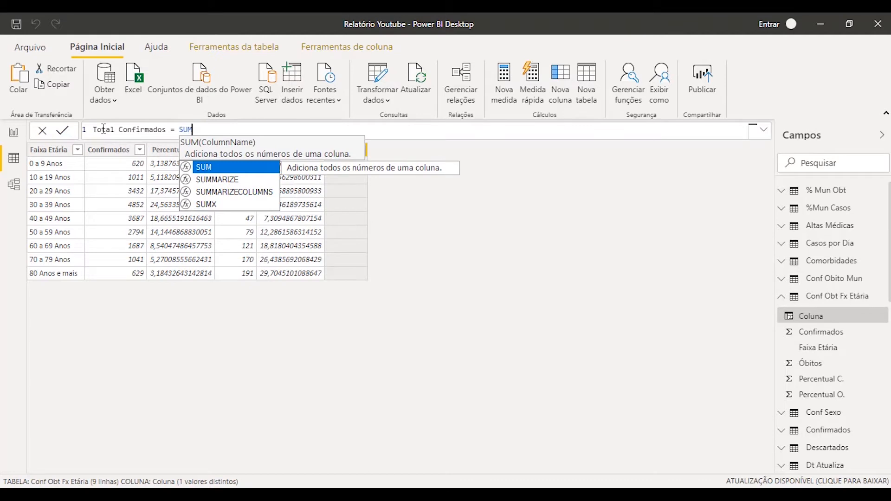
# Look through the descriptions of the suggested functions SUM, SUMMARIZE, SUMMARIZECOLUMNS and SUMX.
pyautogui.press('Down')
pyautogui.press('Down')
pyautogui.press('Down')
pyautogui.press('Up')
pyautogui.press('Up')
pyautogui.press('Up')
pyautogui.press('Down')
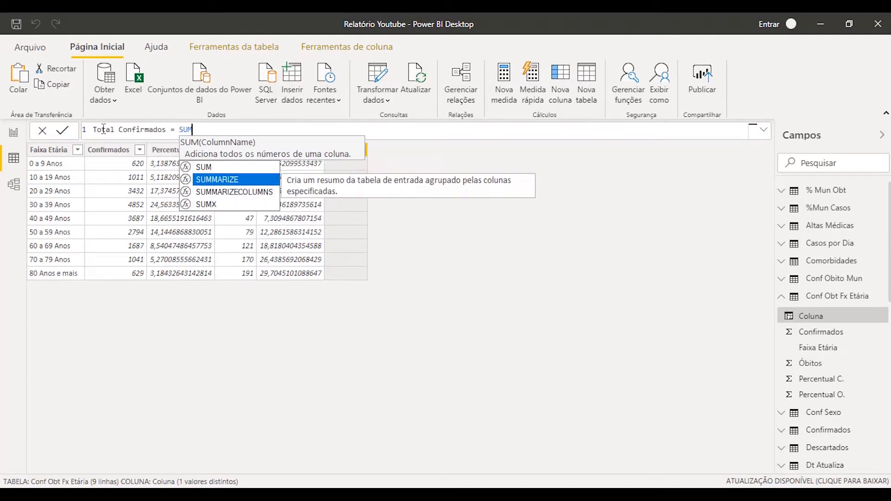
pyautogui.press('Down')
pyautogui.press('Down')
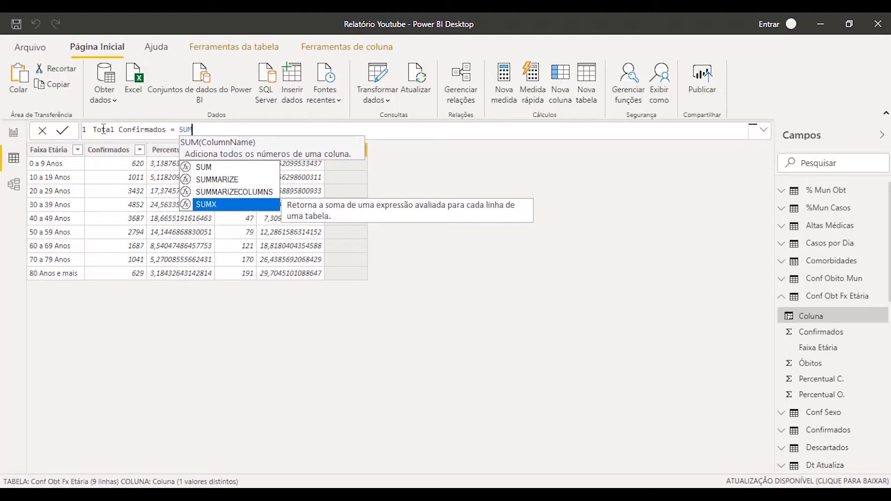
pyautogui.press('Up')
pyautogui.press('Up')
pyautogui.press('Up')
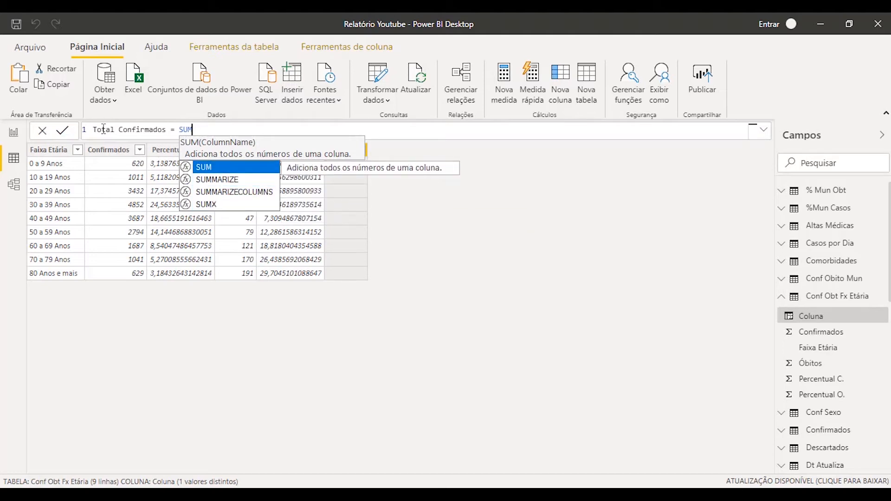
# Complete the Total Confirmados formula as SUM('Conf Obt Fx Etária'[Confirmados]) and commit it.
pyautogui.press('Tab')
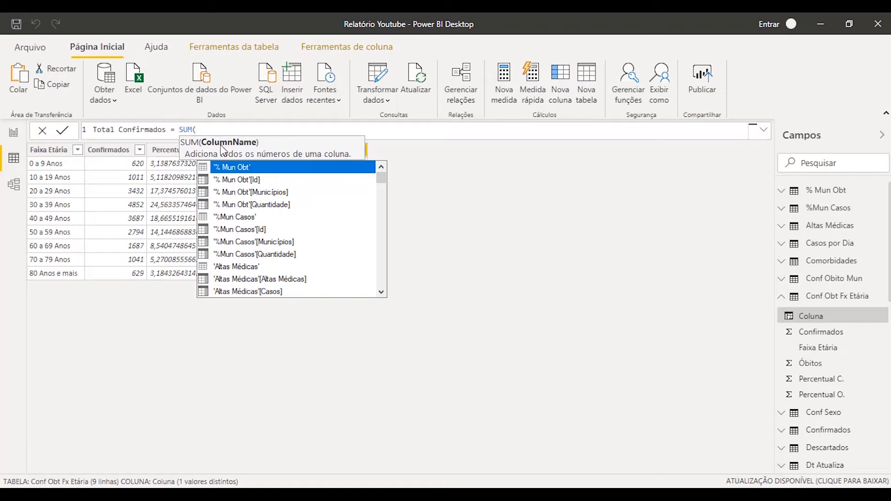
pyautogui.write('conf ')
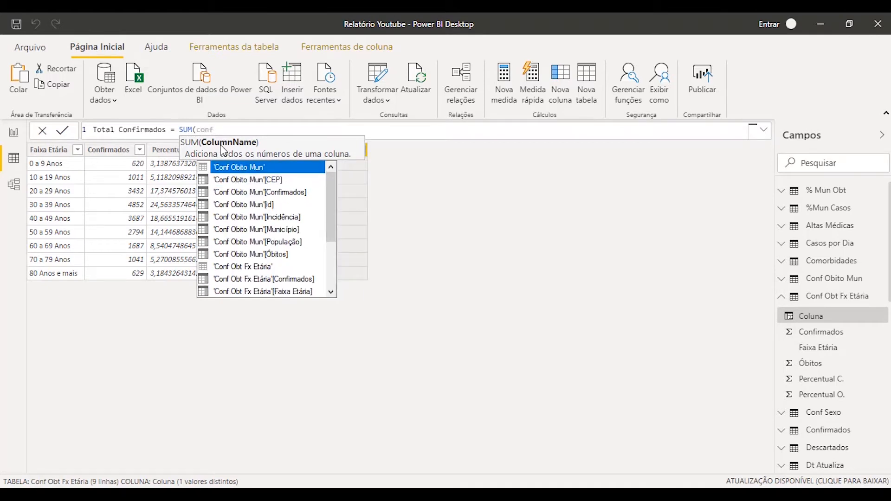
pyautogui.write('obt')
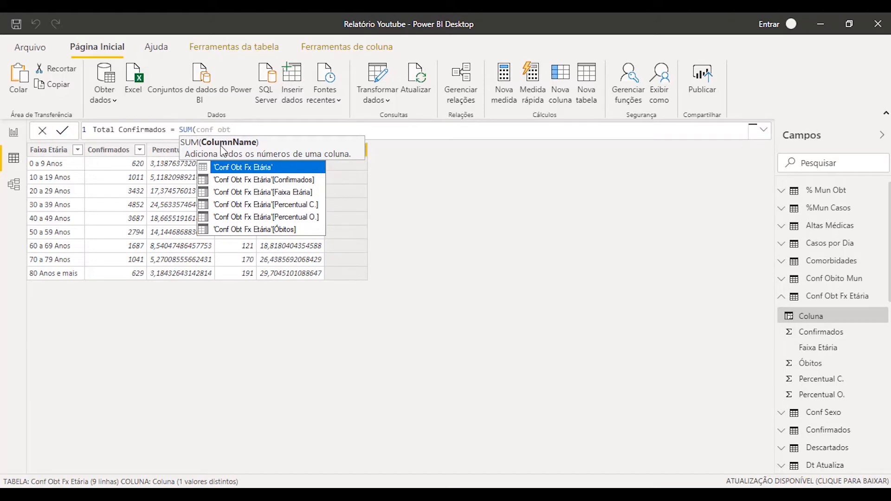
pyautogui.press('Down')
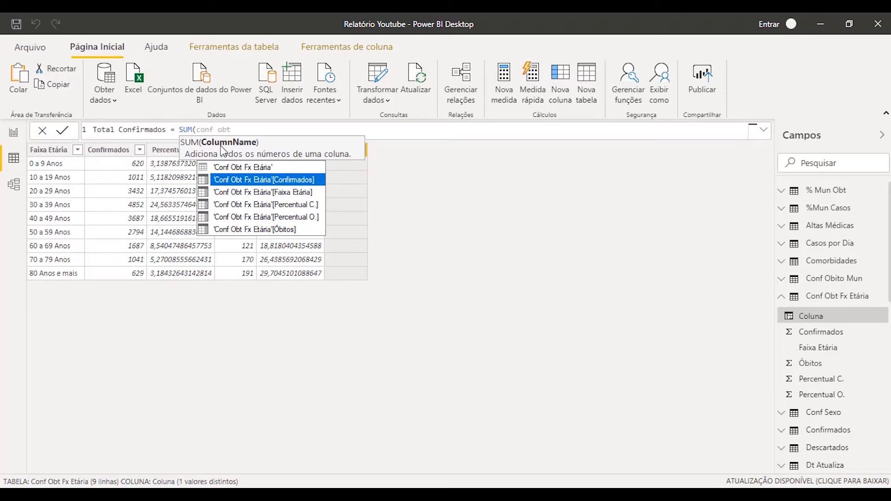
pyautogui.press('Down')
pyautogui.press('Down')
pyautogui.press('Up')
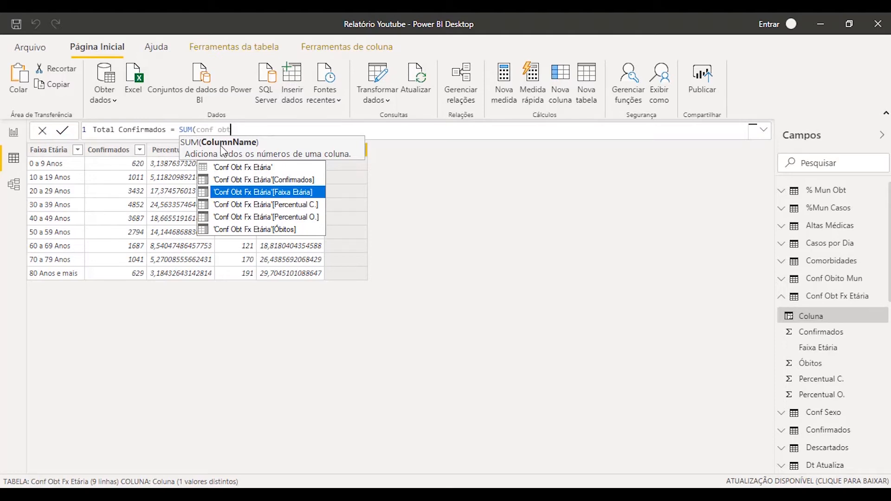
pyautogui.press('Up')
pyautogui.press('Tab')
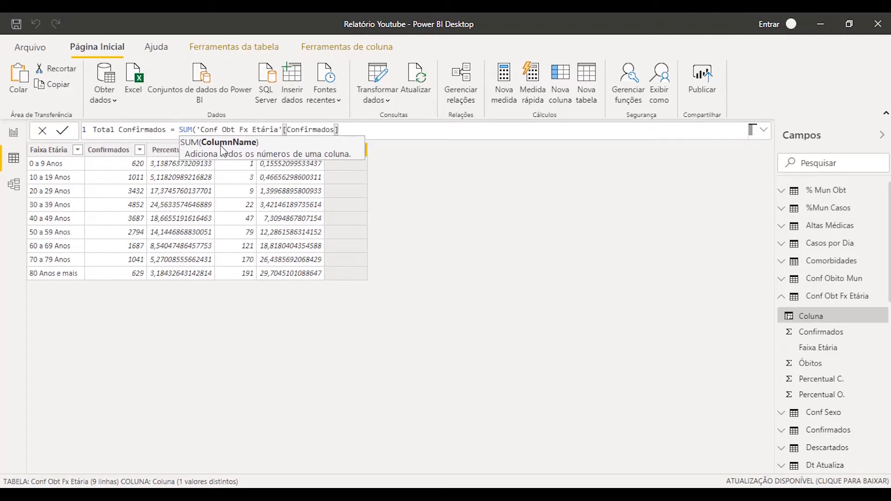
pyautogui.write(')')
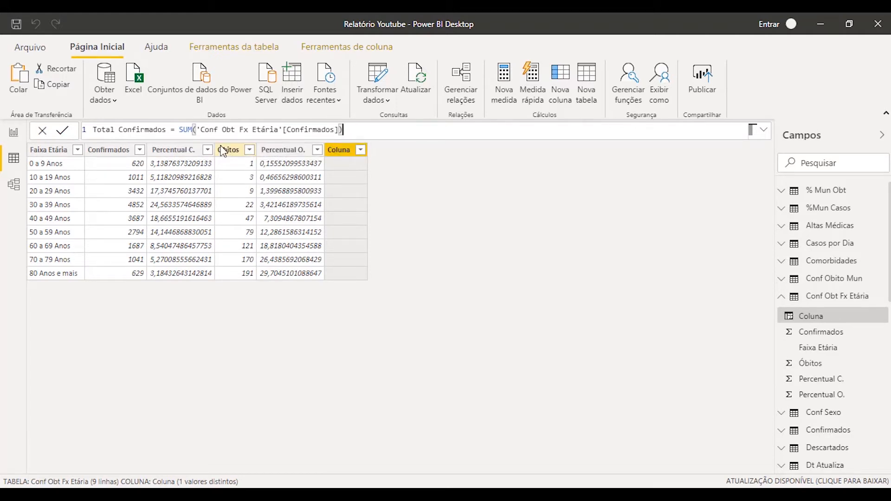
pyautogui.press('Return')
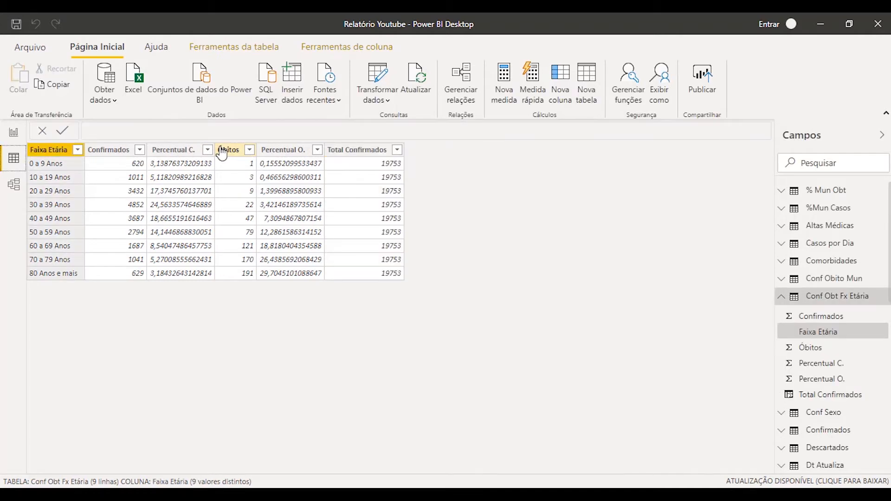
# Add another calculated column to the table and name it Perc Confirmados.
pyautogui.click(357, 149)
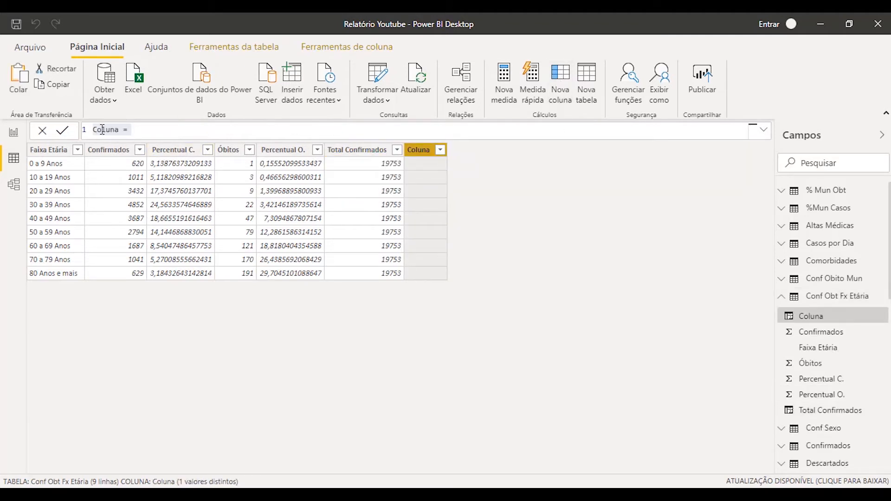
pyautogui.doubleClick(103, 129)
pyautogui.write('Perc')
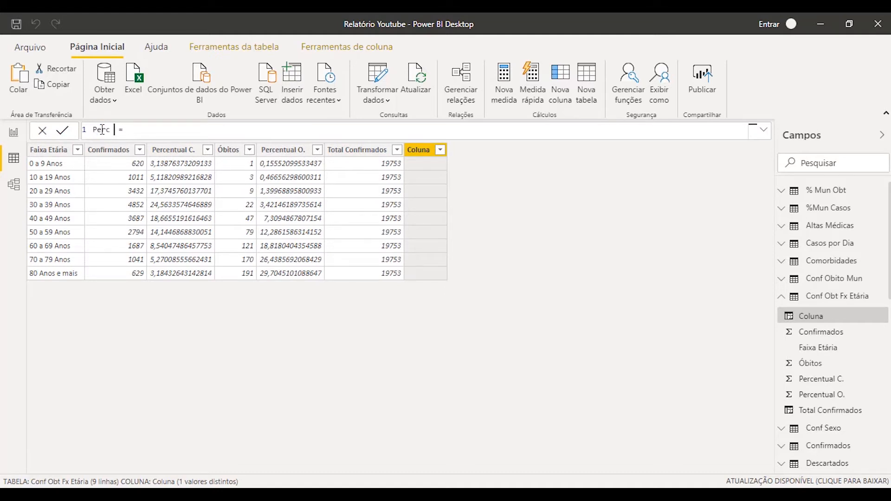
pyautogui.write(' Confirmados')
pyautogui.press('Right')
pyautogui.write('confi')
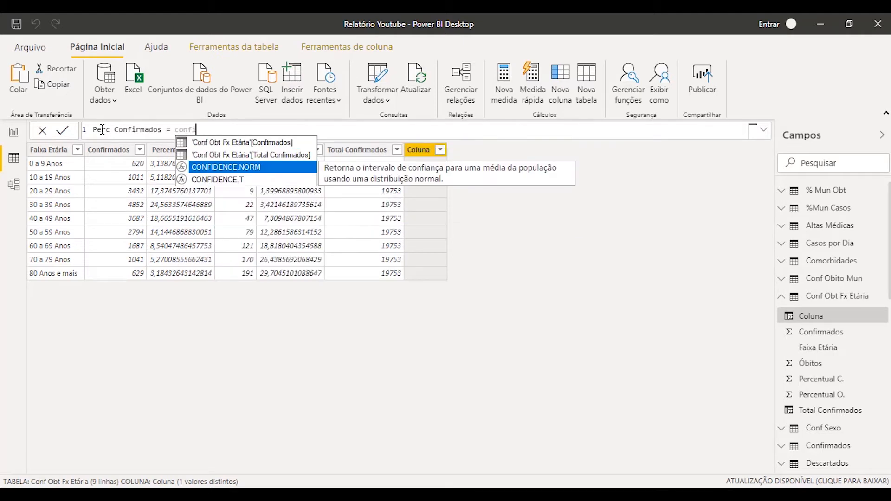
pyautogui.press('BackSpace')
pyautogui.press('BackSpace')
pyautogui.press('BackSpace')
pyautogui.press('BackSpace')
pyautogui.press('BackSpace')
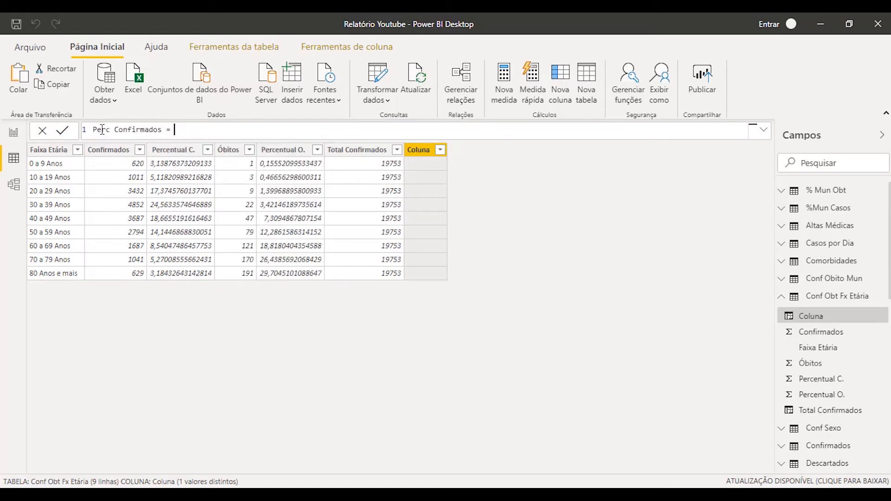
# Begin the Perc Confirmados formula with the column reference 'Conf Obt Fx Etária'[Confirmados].
pyautogui.write('conf obt')
pyautogui.press('Down')
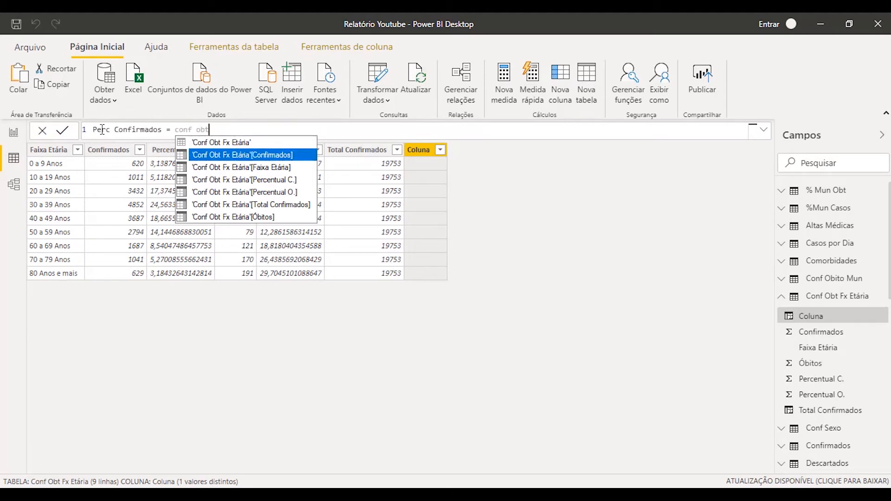
pyautogui.press('Tab')
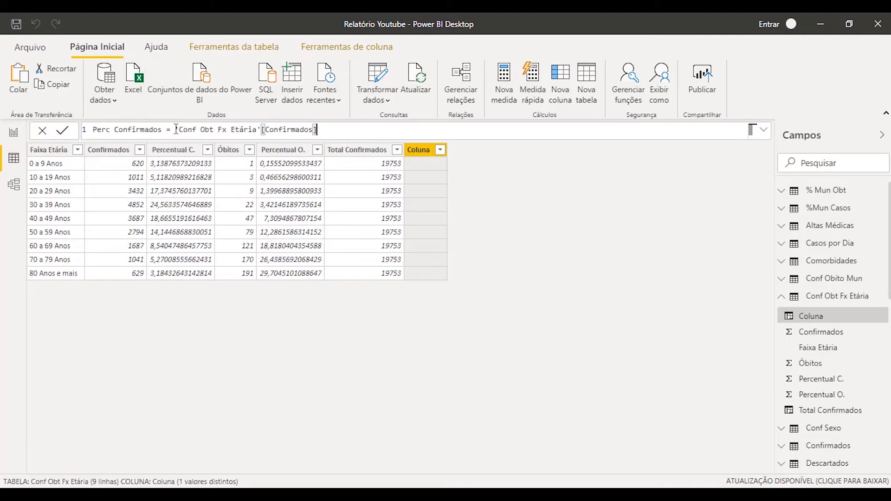
pyautogui.moveTo(176, 129); pyautogui.dragTo(331, 131)
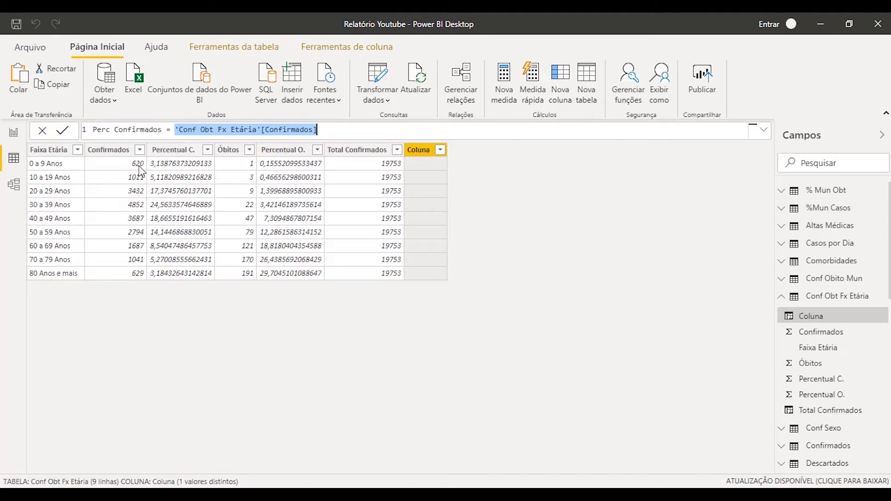
pyautogui.click(369, 130)
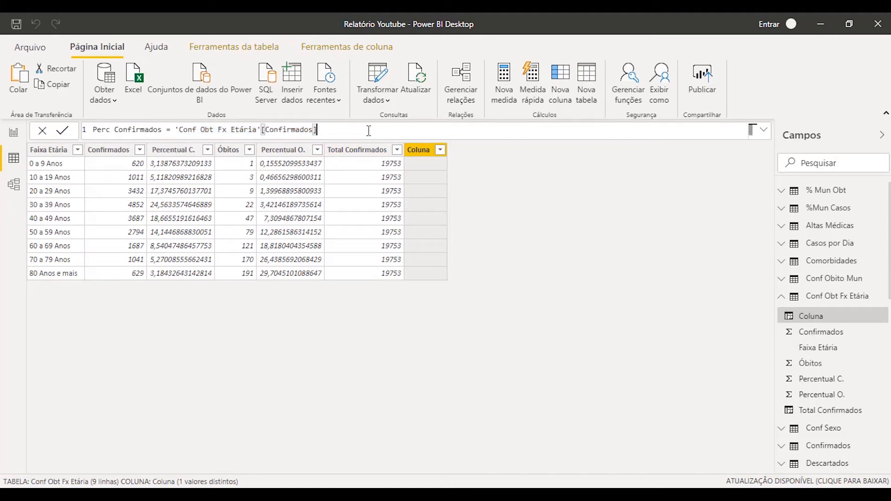
# Divide the Confirmados reference by 'Conf Obt Fx Etária'[Total Confirmados] and commit the Perc Confirmados formula.
pyautogui.write('/')
pyautogui.write('conf obt')
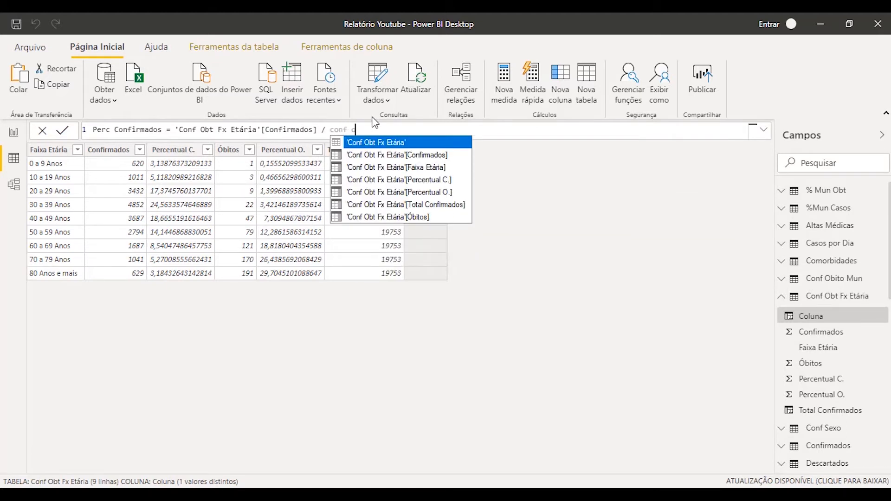
pyautogui.press('Down')
pyautogui.press('Down')
pyautogui.press('Down')
pyautogui.press('Down')
pyautogui.press('Down')
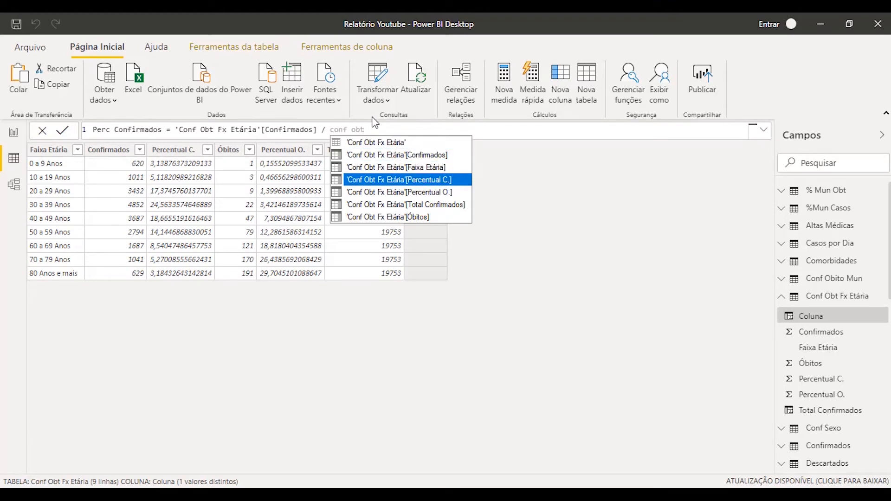
pyautogui.press('Tab')
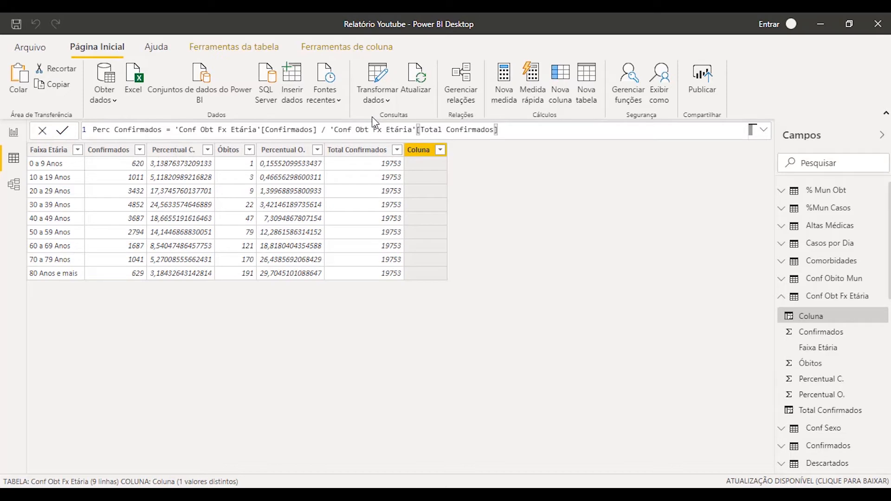
pyautogui.press('Return')
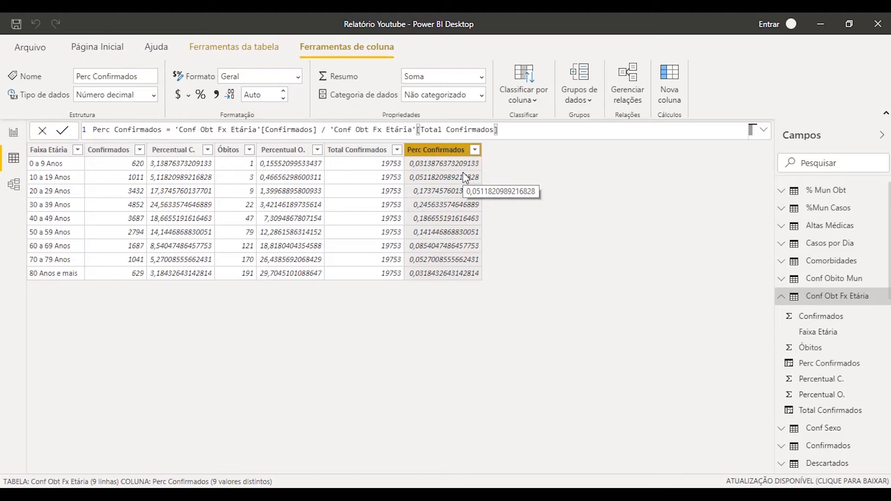
# Compare the formulas and values of the Total Confirmados and Perc Confirmados columns, and check the Confirmados column.
pyautogui.click(365, 150)
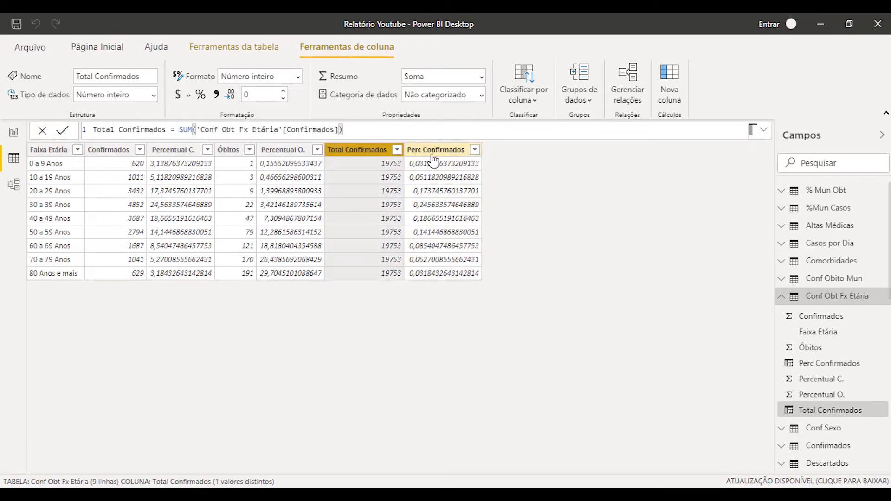
pyautogui.click(431, 154)
pyautogui.click(367, 153)
pyautogui.click(432, 151)
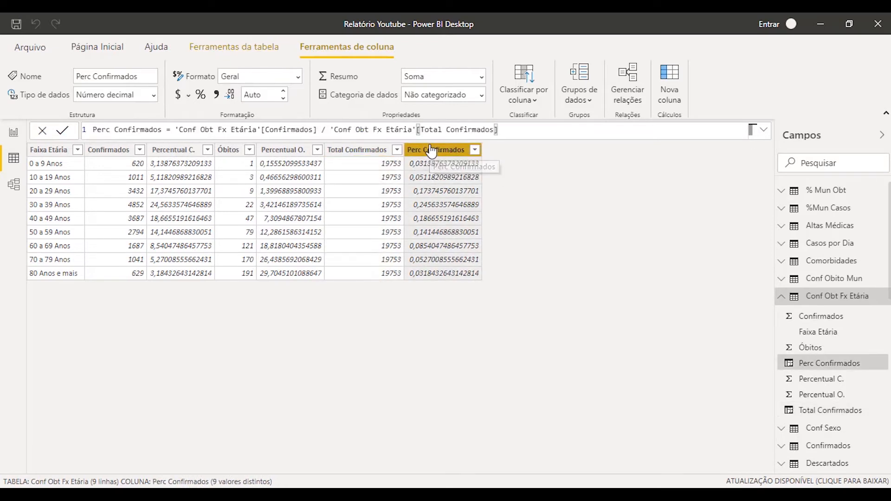
pyautogui.click(364, 150)
pyautogui.click(448, 152)
pyautogui.click(374, 155)
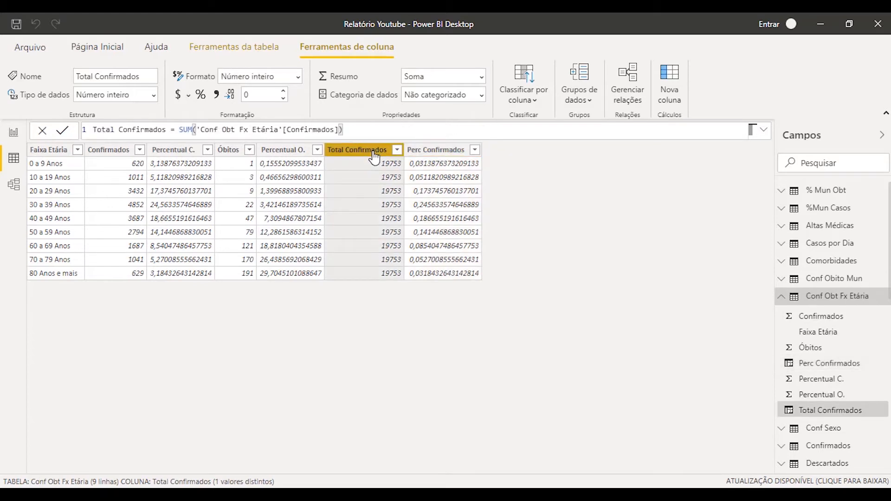
pyautogui.click(432, 154)
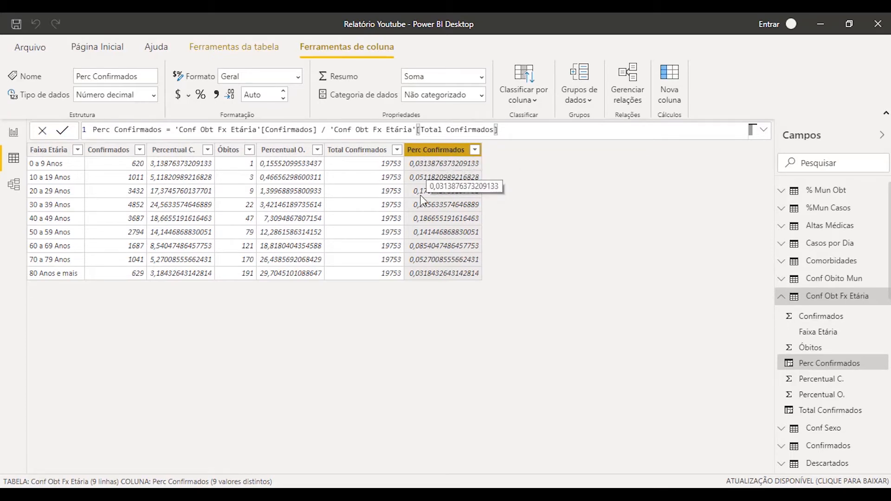
pyautogui.click(103, 149)
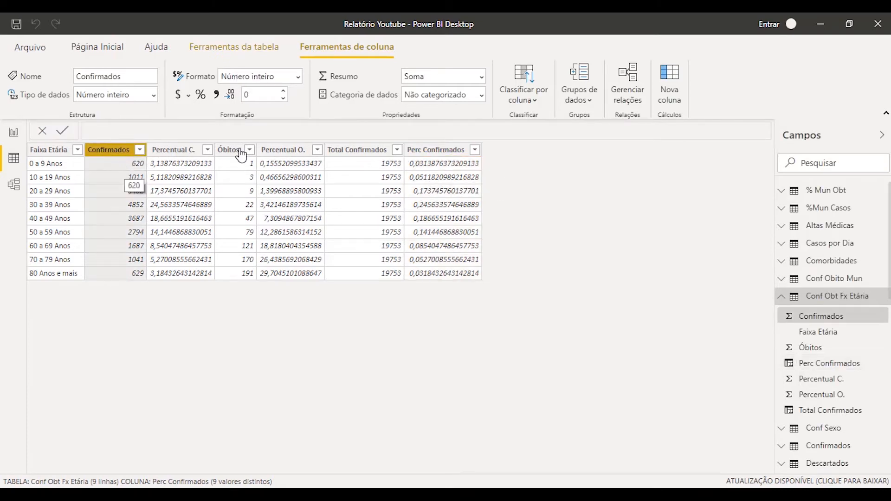
# Multiply the result of the Perc Confirmados formula by 100 and commit the change.
pyautogui.click(433, 149)
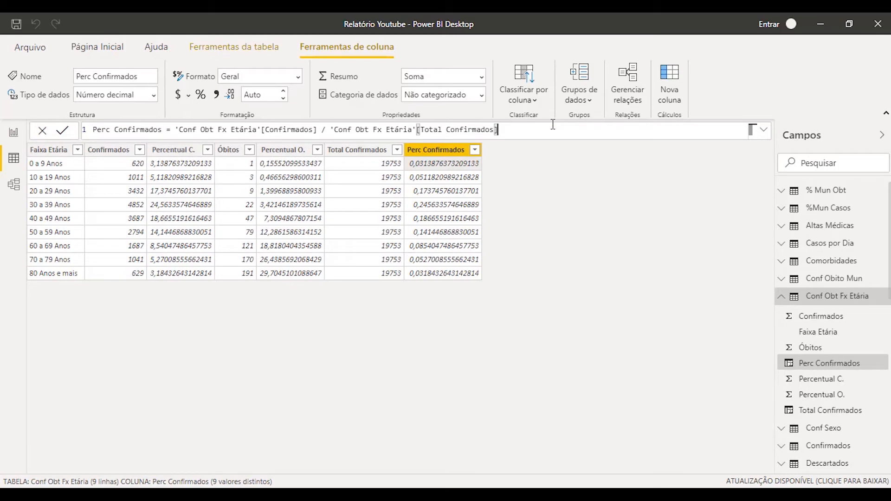
pyautogui.write('* 100')
pyautogui.press('Return')
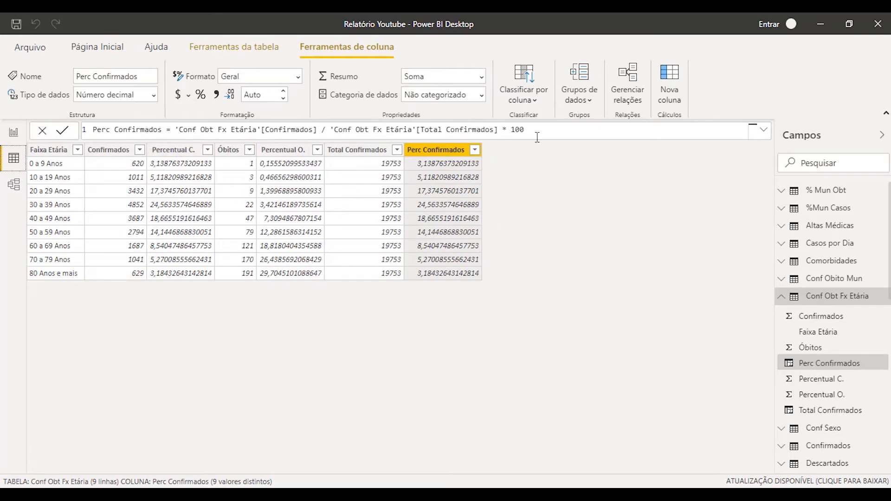
# Remove the multiplication by 100 from the Perc Confirmados formula and format the column as a percentage.
pyautogui.moveTo(498, 129); pyautogui.dragTo(546, 132)
pyautogui.press('BackSpace')
pyautogui.press('Return')
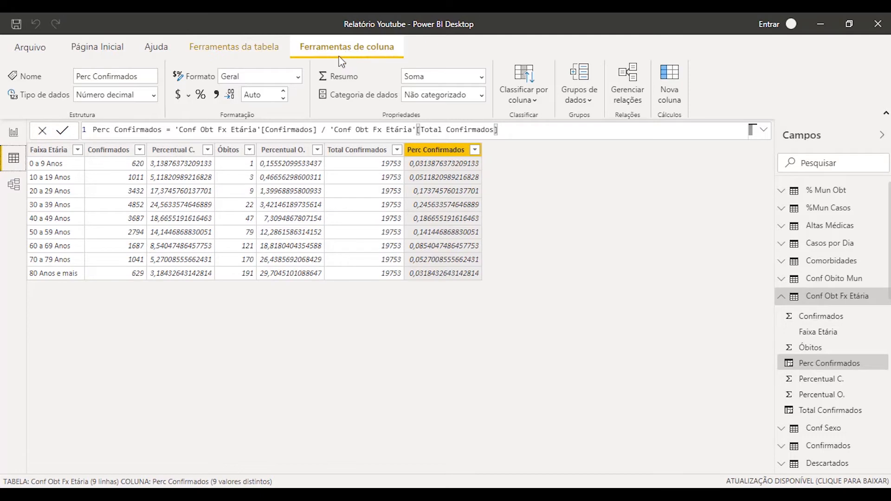
pyautogui.click(201, 96)
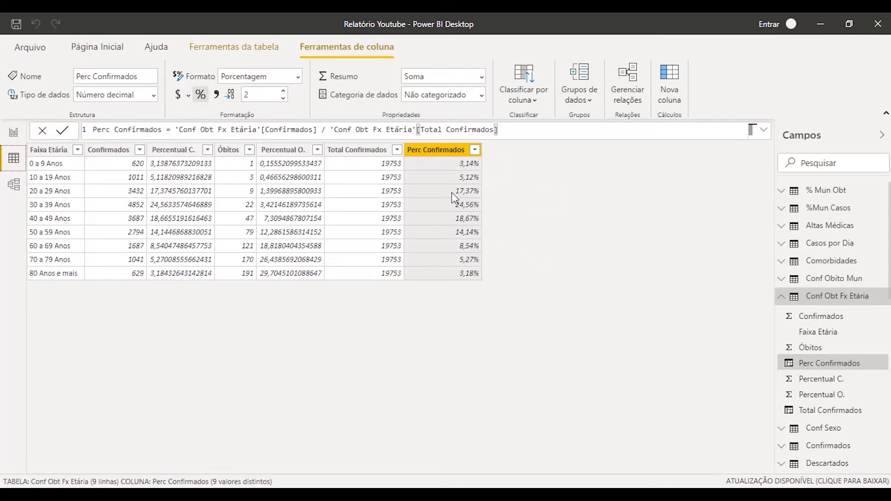
# Compare the values of the Percentual C., Perc Confirmados and Total Confirmados columns across the age groups.
pyautogui.click(185, 153)
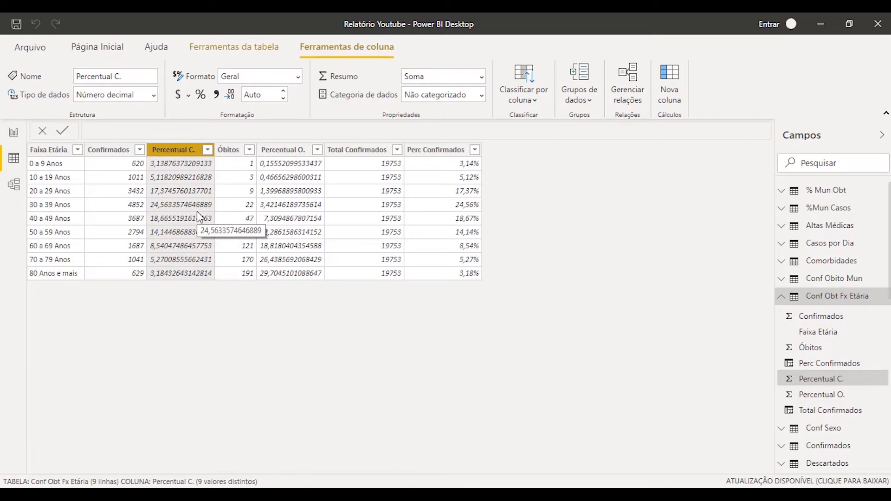
pyautogui.click(465, 205)
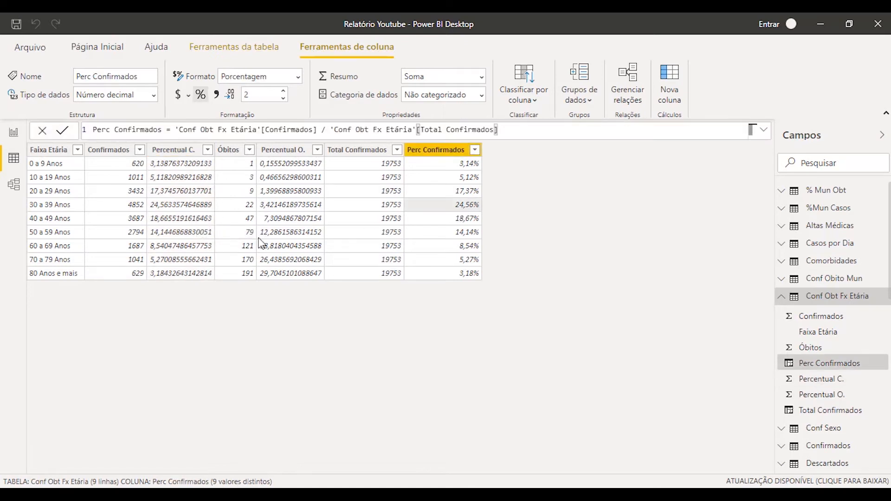
pyautogui.click(175, 209)
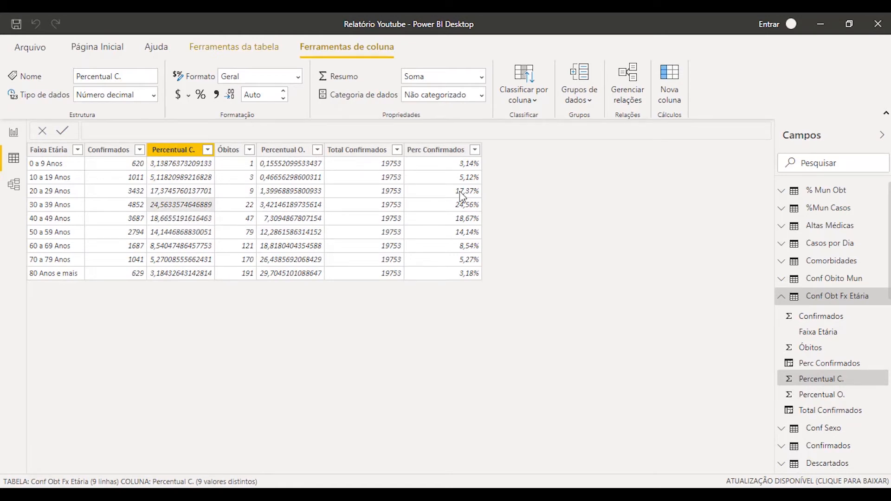
pyautogui.click(447, 196)
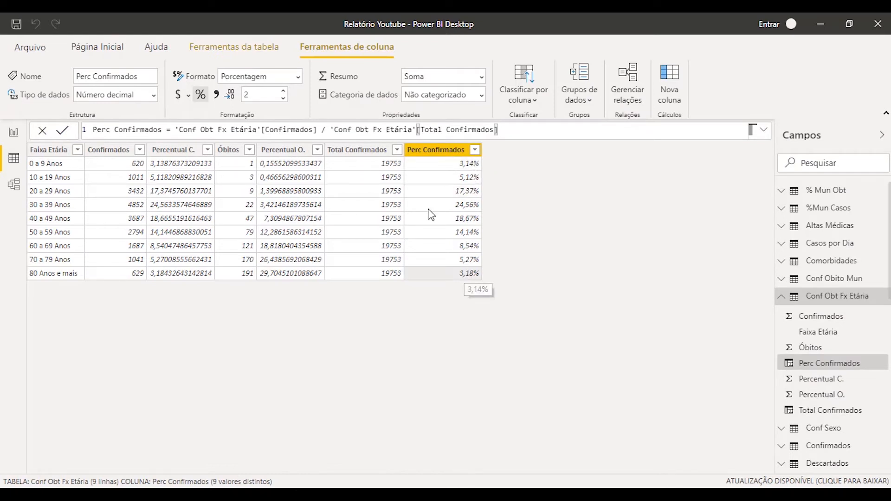
pyautogui.click(380, 165)
pyautogui.click(451, 177)
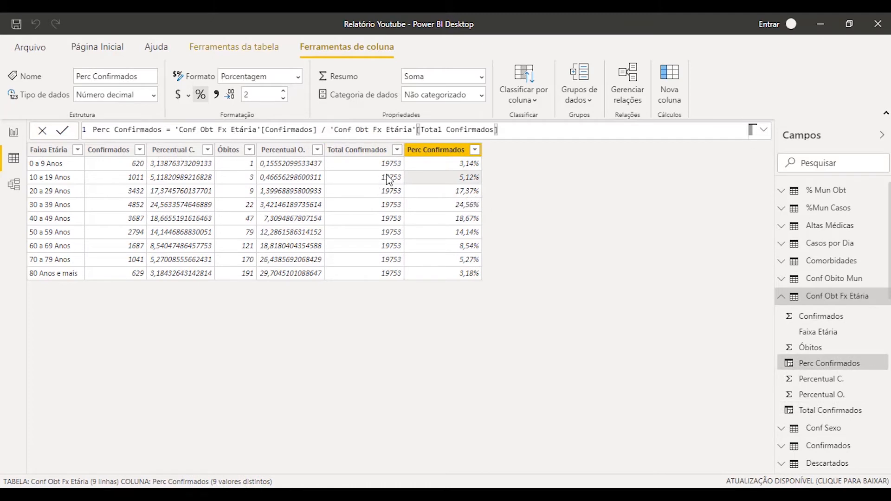
pyautogui.click(386, 177)
pyautogui.click(452, 178)
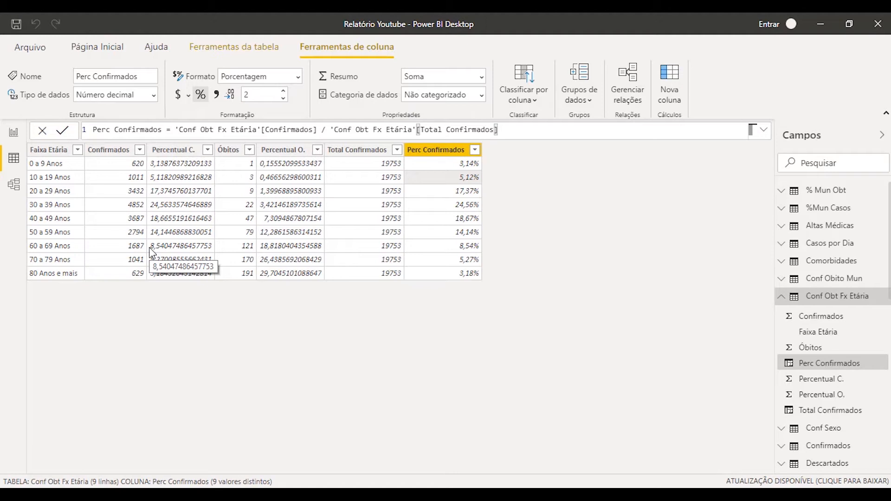
pyautogui.click(355, 152)
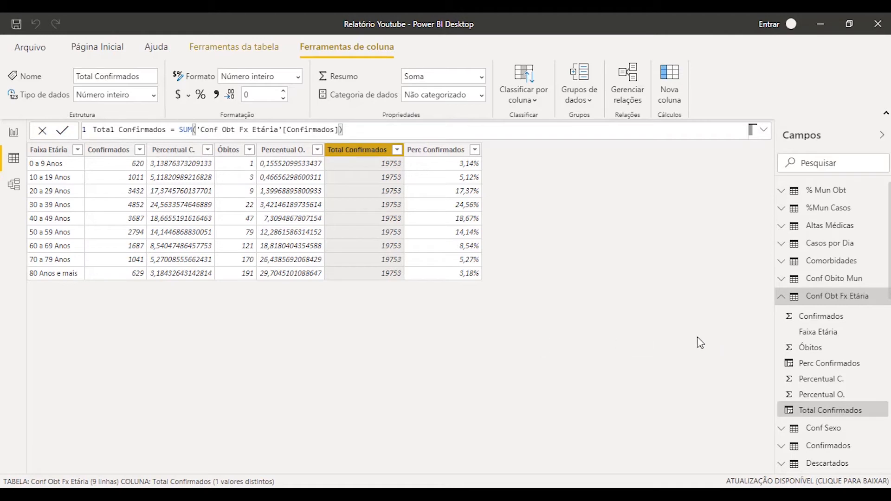
# Create a new measure in the Conf Obt Fx Etária table and name it Total.
pyautogui.rightClick(827, 299)
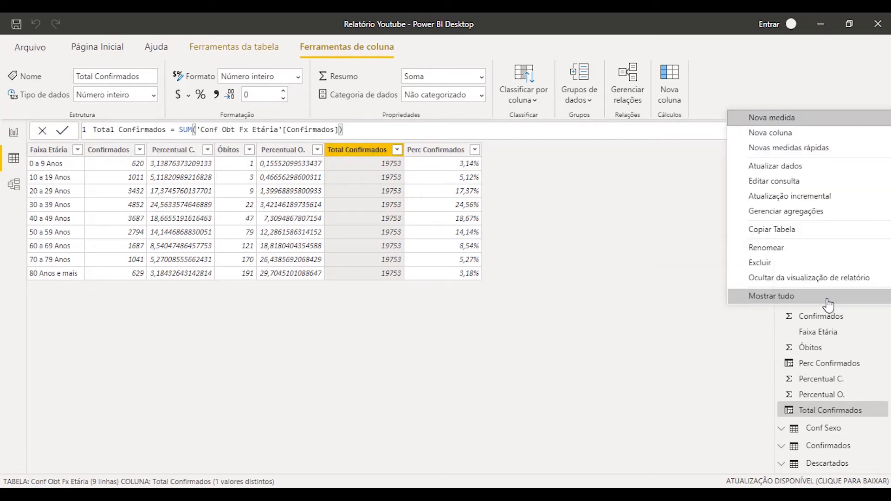
pyautogui.click(792, 118)
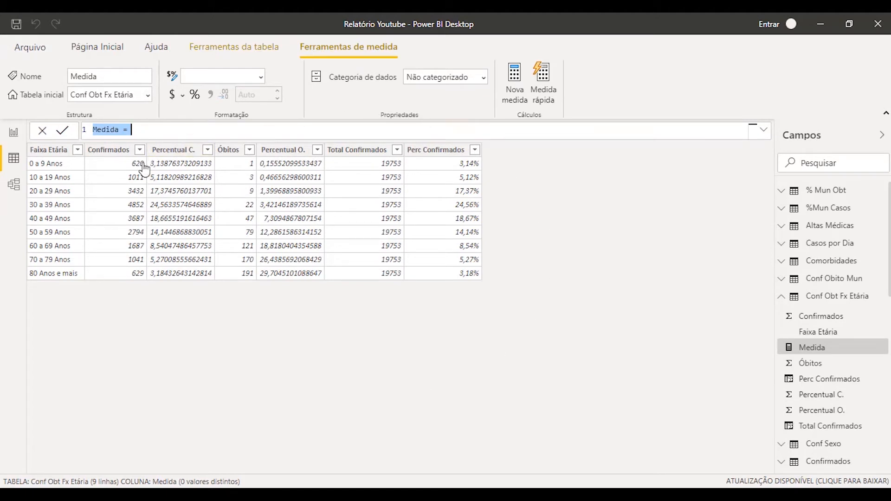
pyautogui.click(150, 128)
pyautogui.moveTo(119, 130); pyautogui.dragTo(97, 129)
pyautogui.doubleClick(101, 130)
pyautogui.write('Total')
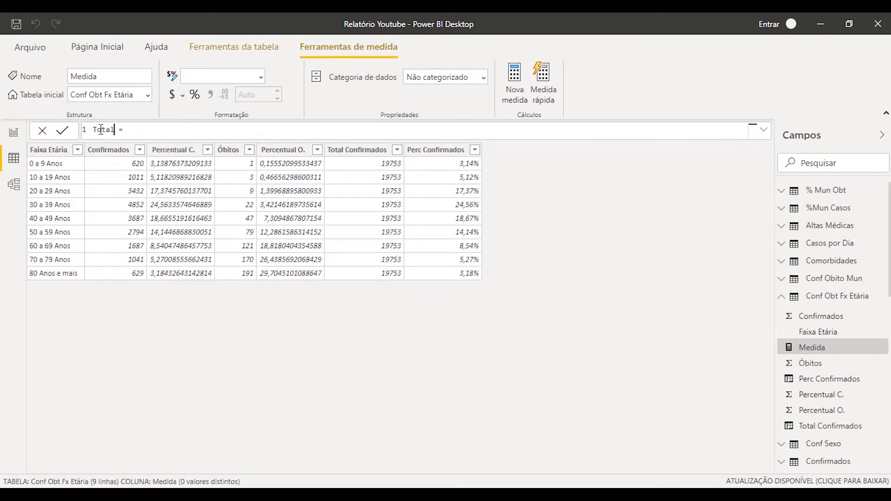
pyautogui.press('BackSpace')
# Enter a SUM over the column 'Conf Obito Mun'[Confirmados] as the measure's expression.
pyautogui.press('End')
pyautogui.write('SUM(')
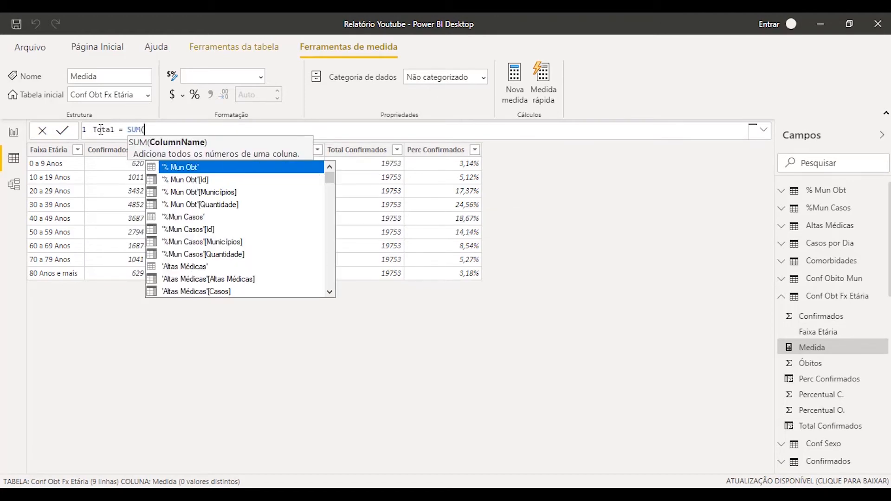
pyautogui.write('conf o')
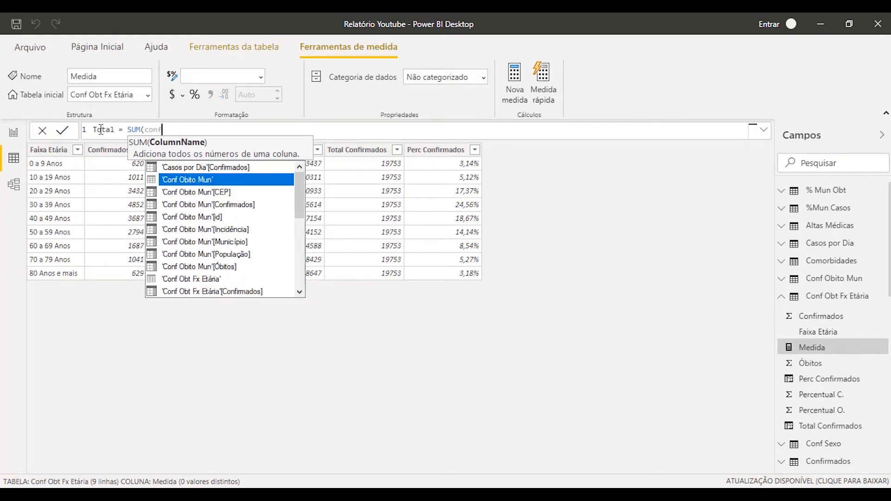
pyautogui.press('Down')
pyautogui.press('Down')
pyautogui.press('Down')
pyautogui.press('Down')
pyautogui.press('Down')
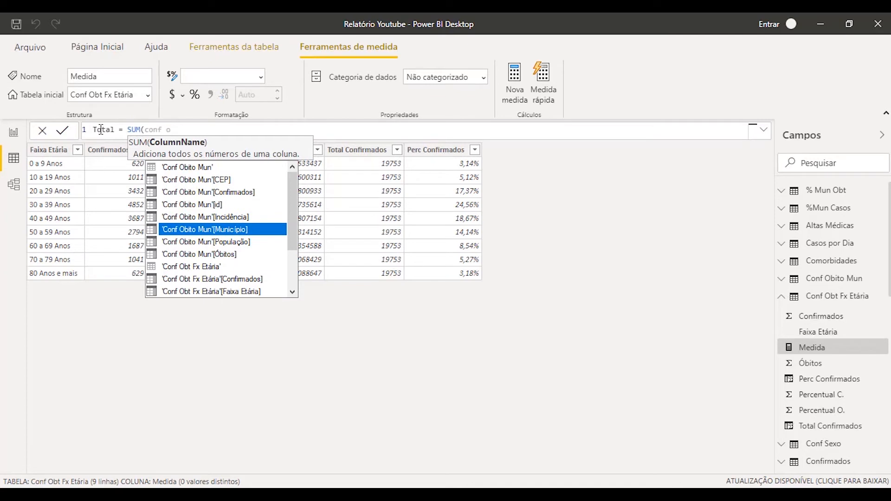
pyautogui.press('Up')
pyautogui.press('Up')
pyautogui.press('Up')
pyautogui.press('Tab')
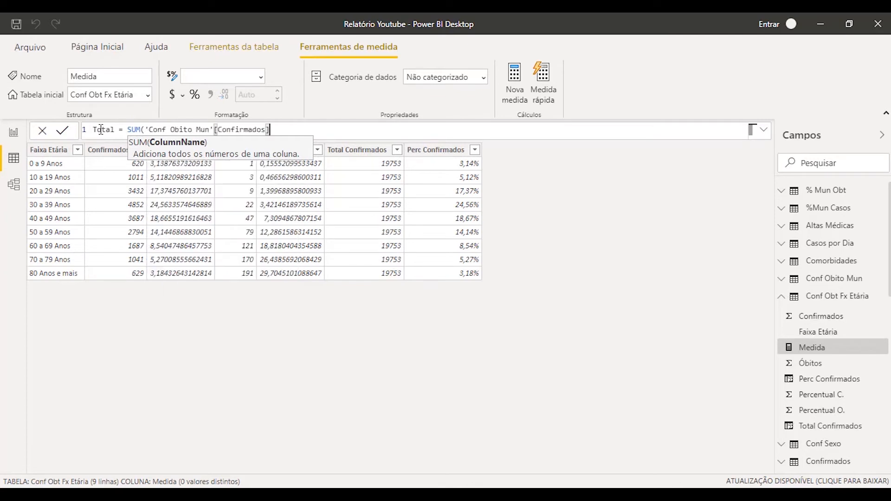
# Extend the measure's name to Total Confirmados in its formula.
pyautogui.press('Left')
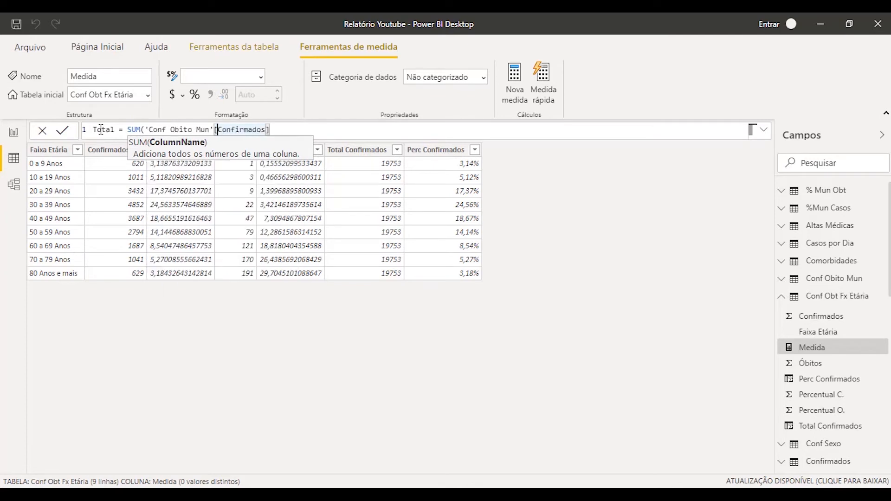
pyautogui.press('Left')
pyautogui.press('Left')
pyautogui.press('Left')
pyautogui.press('Left')
pyautogui.press('Left')
pyautogui.press('Left')
pyautogui.press('Left')
pyautogui.press('Left')
pyautogui.press('Left')
pyautogui.press('Left')
pyautogui.press('Left')
pyautogui.press('Left')
pyautogui.press('Left')
pyautogui.press('Left')
pyautogui.press('Left')
pyautogui.press('Left')
pyautogui.press('Left')
pyautogui.press('Left')
pyautogui.press('Left')
pyautogui.press('Left')
pyautogui.write('Co')
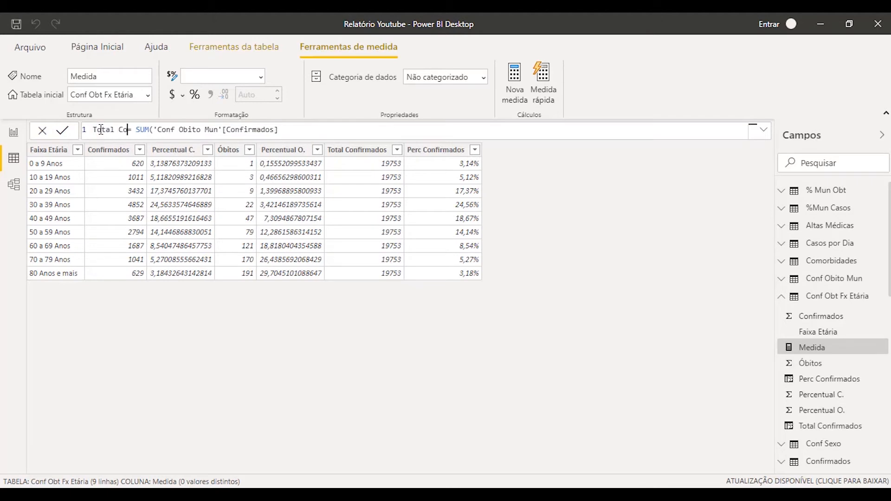
pyautogui.write('nfirmados')
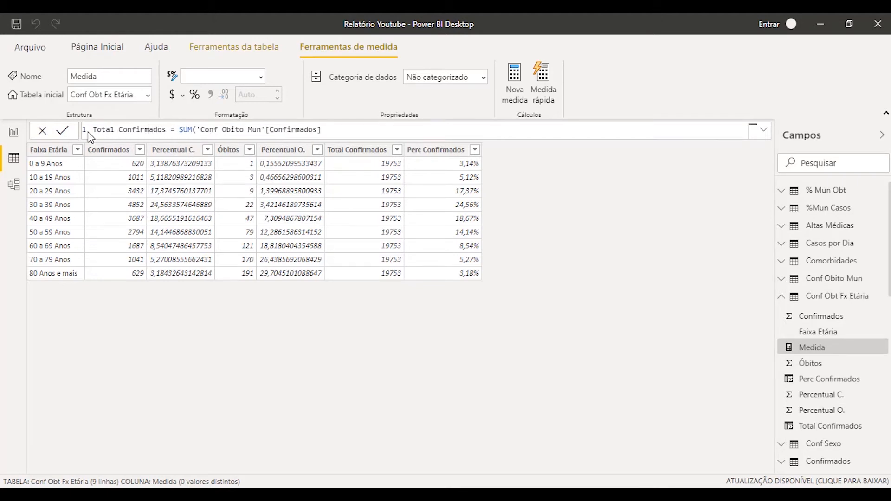
# Close the SUM parenthesis and try to commit the measure under the name Total Confirmados.
pyautogui.moveTo(101, 130); pyautogui.dragTo(188, 129)
pyautogui.click(337, 130)
pyautogui.write(')')
pyautogui.press('Return')
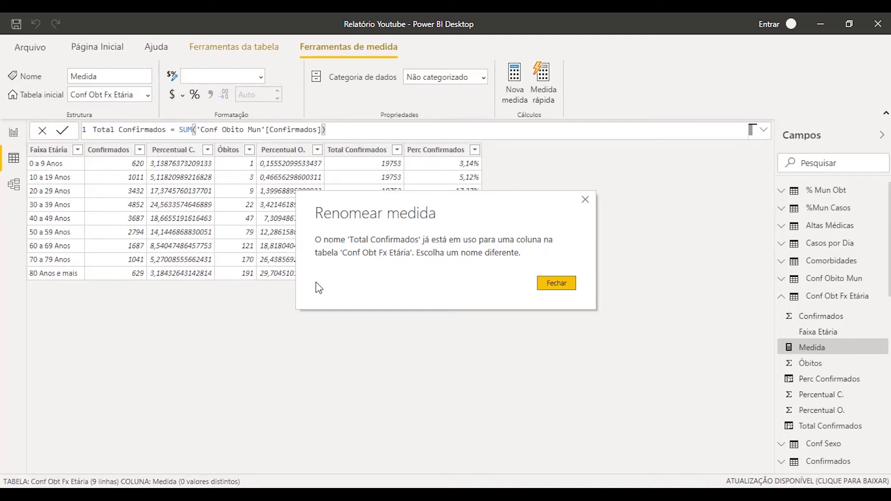
pyautogui.click(556, 284)
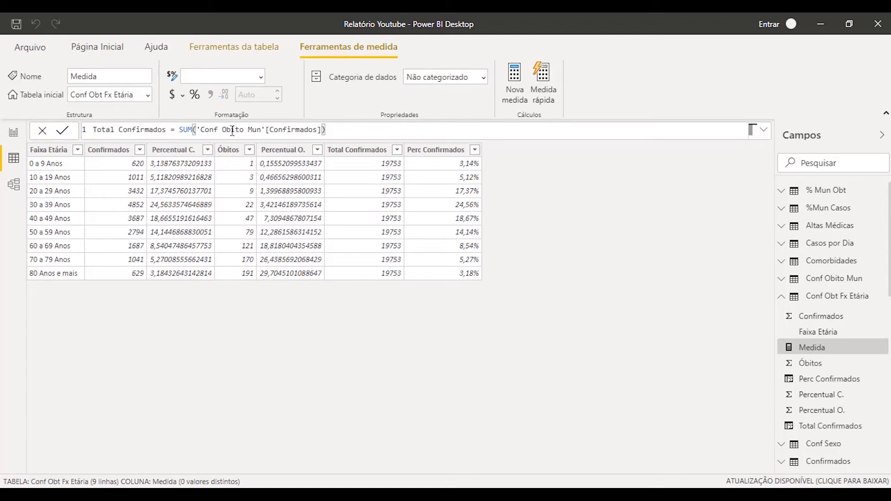
# Shorten the measure's name to "Total Conf," and commit the formula.
pyautogui.click(166, 129)
pyautogui.press('BackSpace')
pyautogui.press('BackSpace')
pyautogui.press('BackSpace')
pyautogui.press('BackSpace')
pyautogui.press('BackSpace')
pyautogui.press('BackSpace')
pyautogui.press('BackSpace')
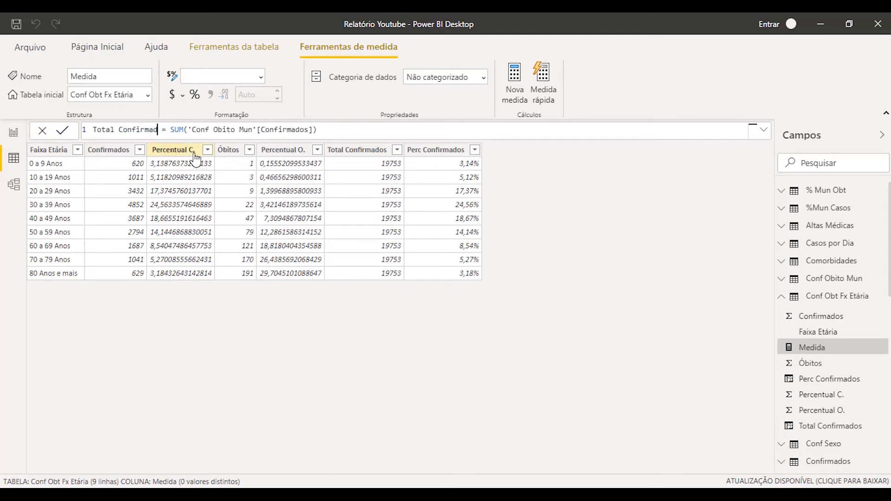
pyautogui.press('Return')
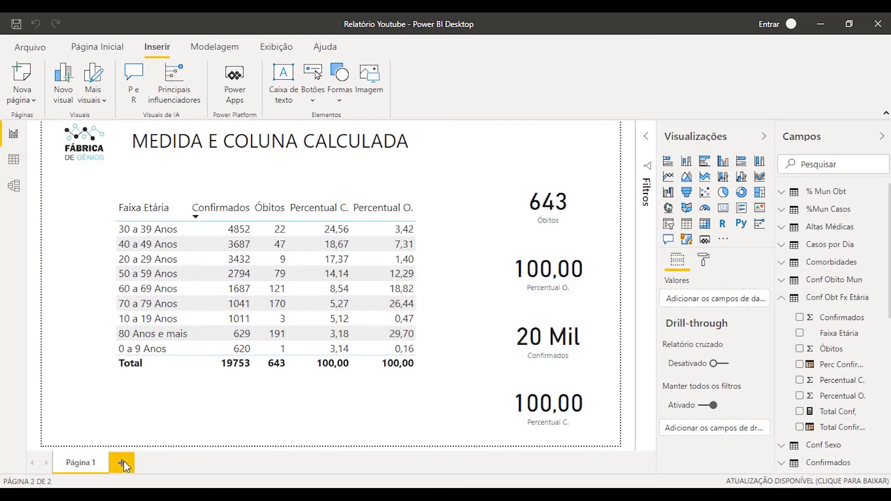
# Add a new report page with an enlarged card visual showing the "Total Conf," measure.
pyautogui.click(123, 464)
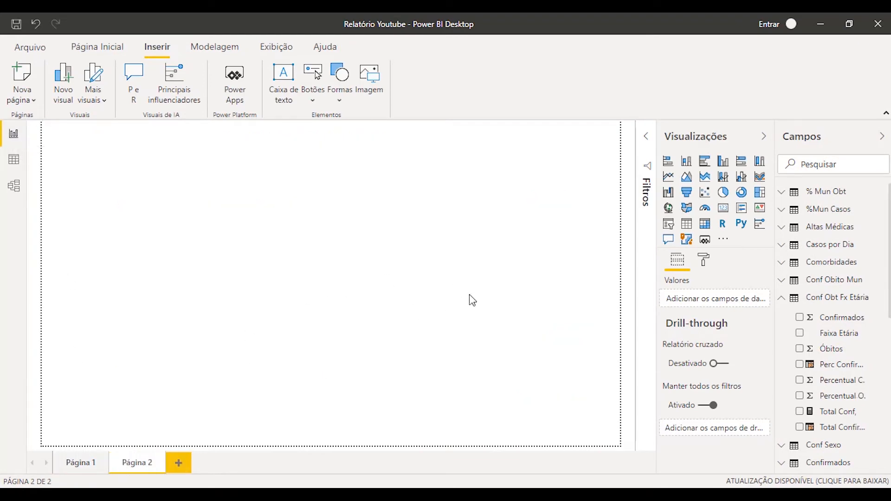
pyautogui.click(799, 413)
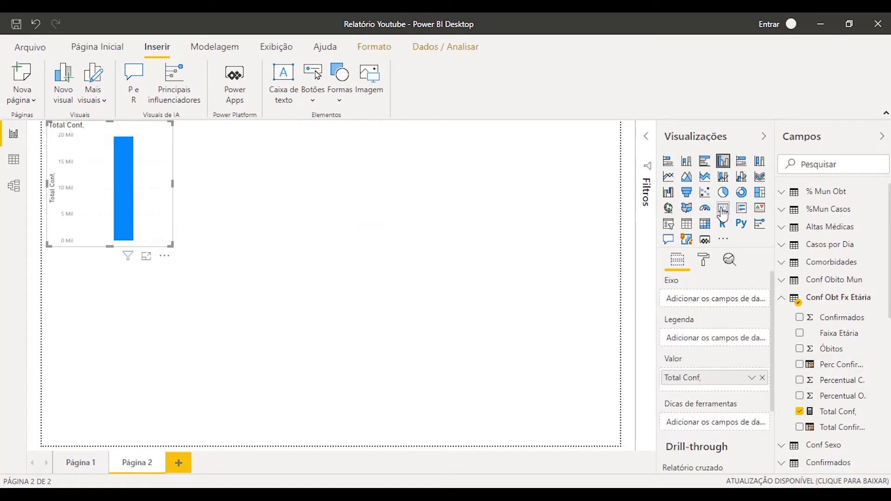
pyautogui.click(723, 210)
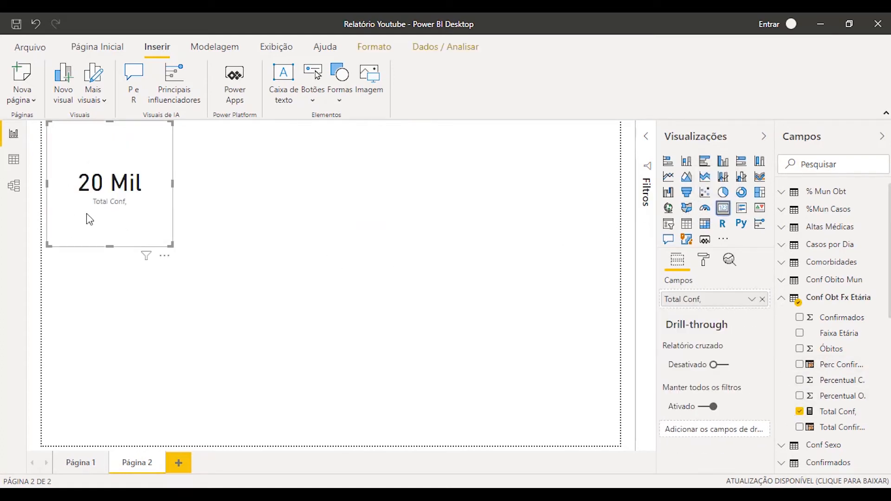
pyautogui.moveTo(171, 245); pyautogui.dragTo(241, 274)
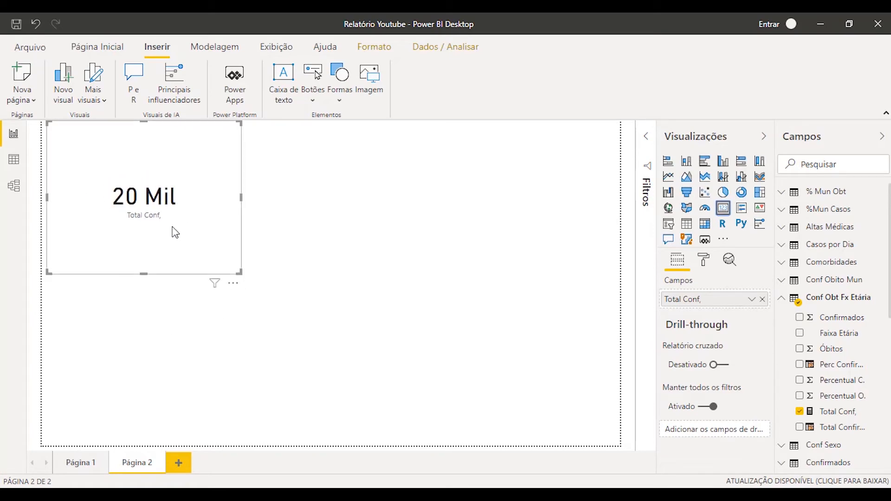
# Return to the table data and correct the new measure's name to "Total Conf.".
pyautogui.click(12, 166)
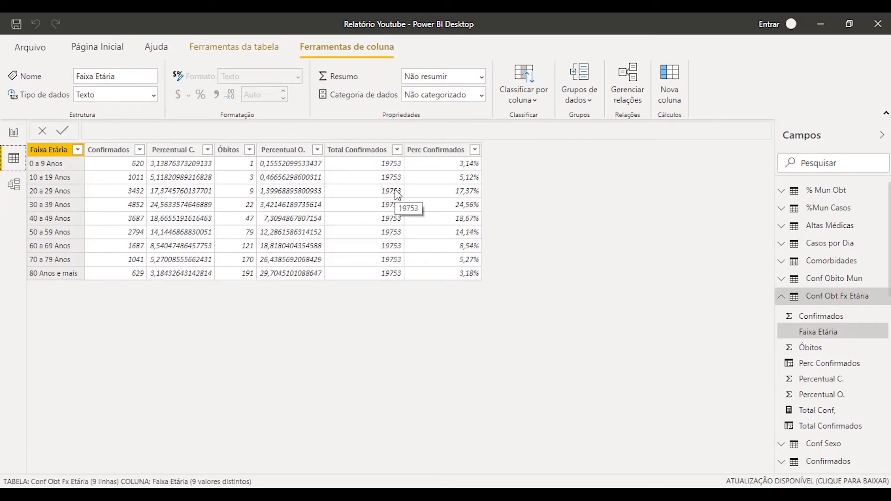
pyautogui.click(411, 194)
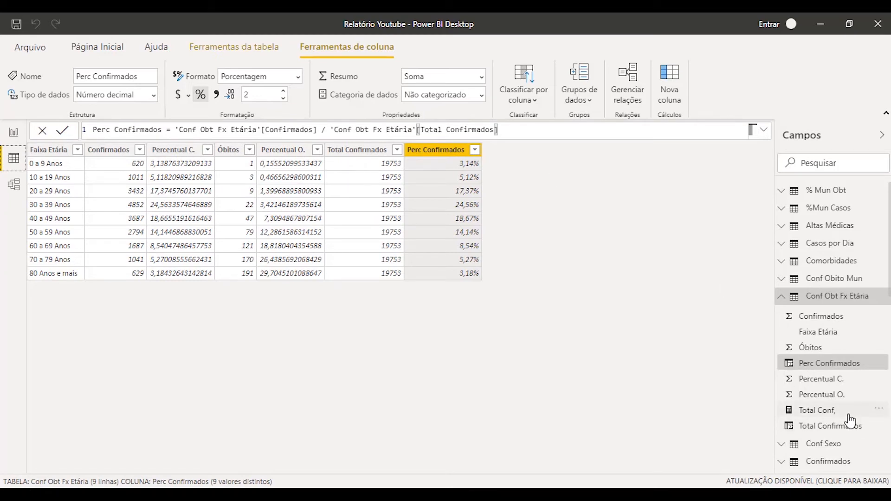
pyautogui.click(855, 383)
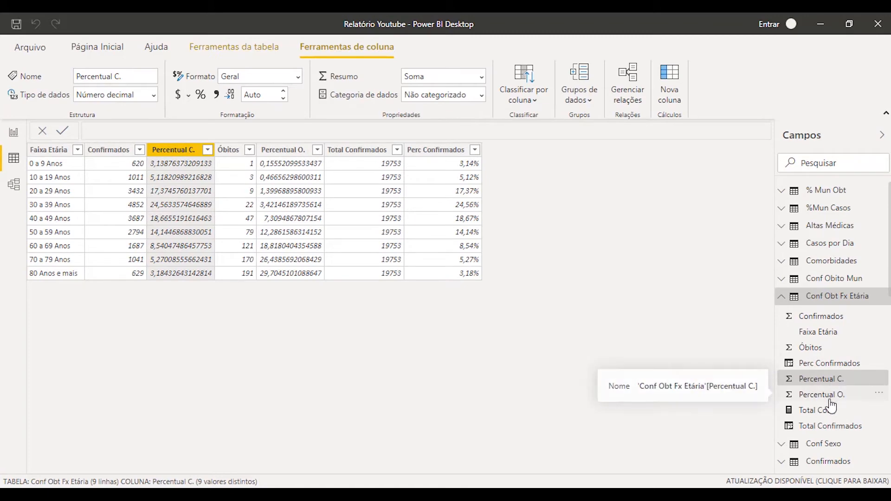
pyautogui.click(829, 414)
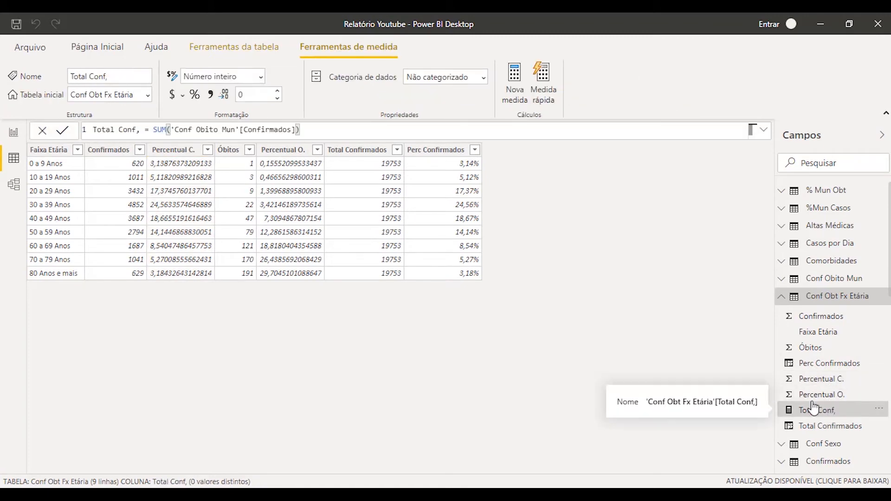
pyautogui.click(141, 130)
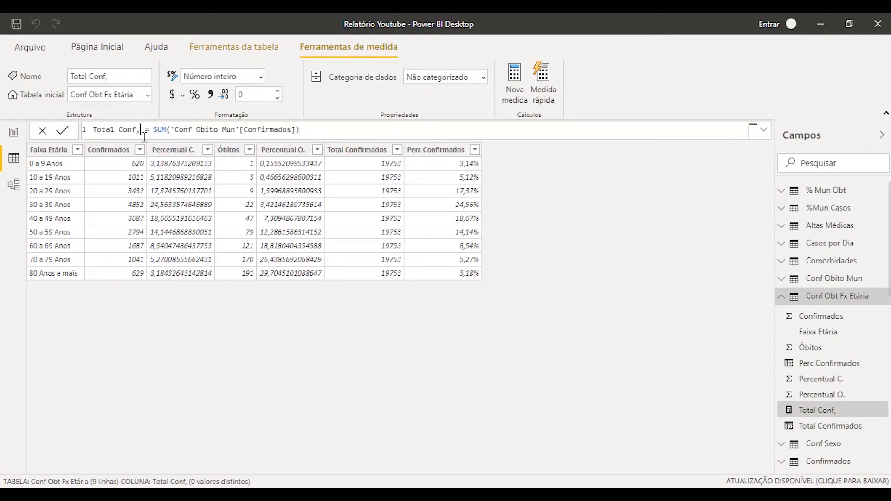
pyautogui.press('BackSpace')
pyautogui.write('.')
pyautogui.press('Return')
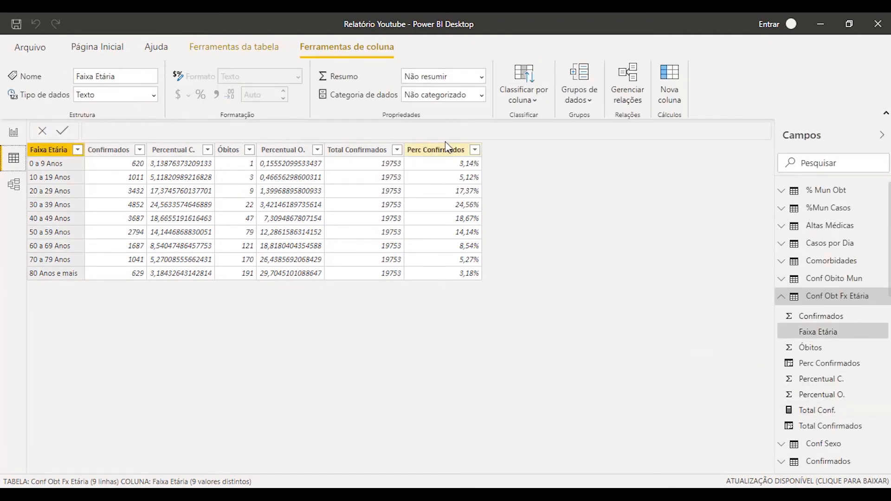
# Replace the Total Confirmados column with the [Total Conf.] measure as the divisor in the Perc Confirmados column formula.
pyautogui.click(452, 152)
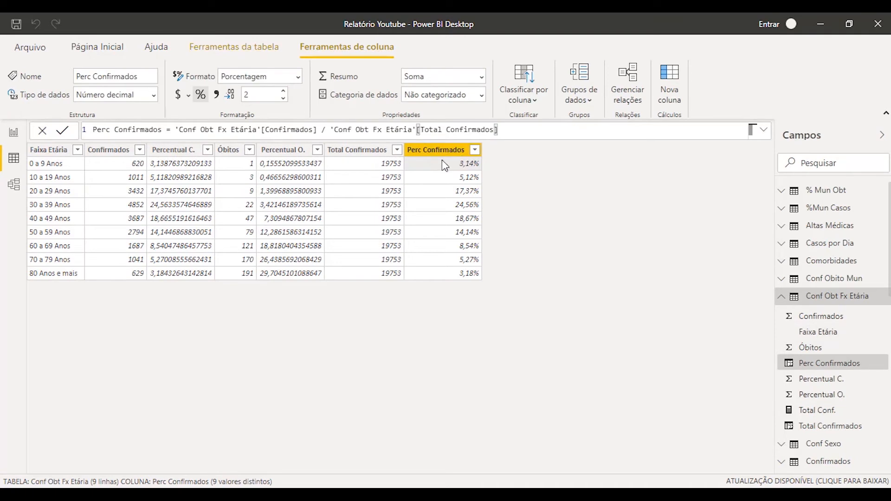
pyautogui.moveTo(175, 130); pyautogui.dragTo(515, 125)
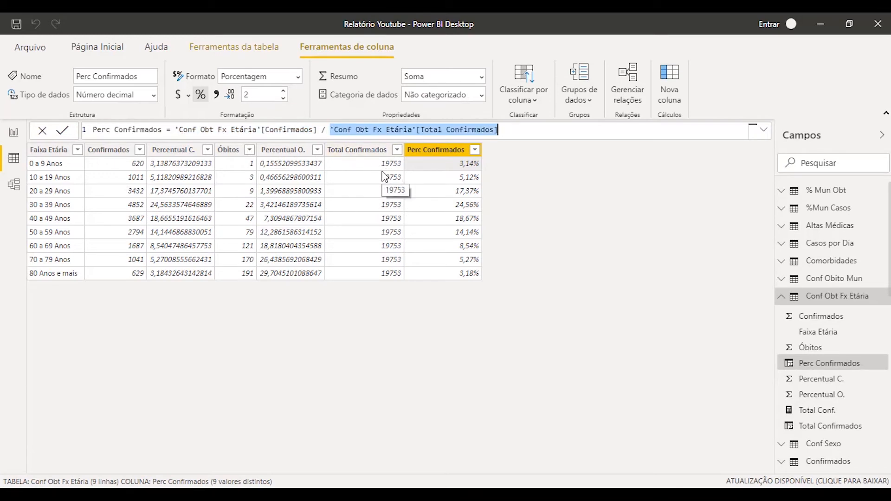
pyautogui.click(332, 129)
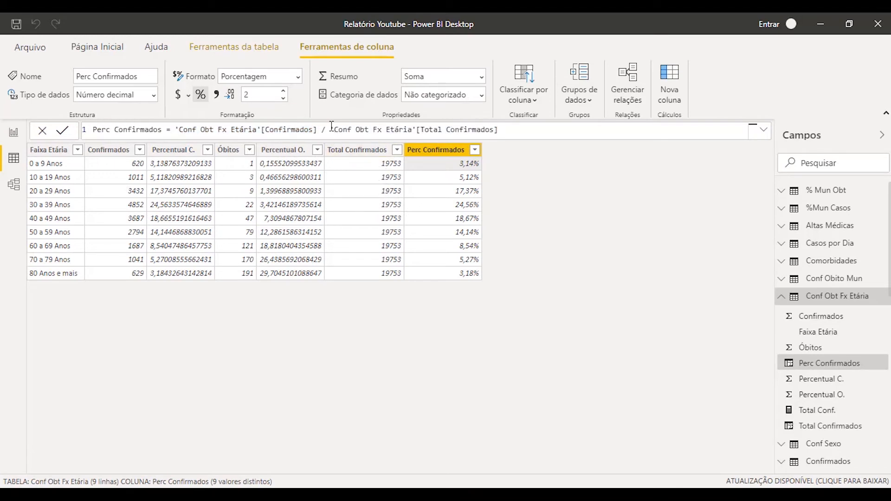
pyautogui.moveTo(332, 128); pyautogui.dragTo(557, 139)
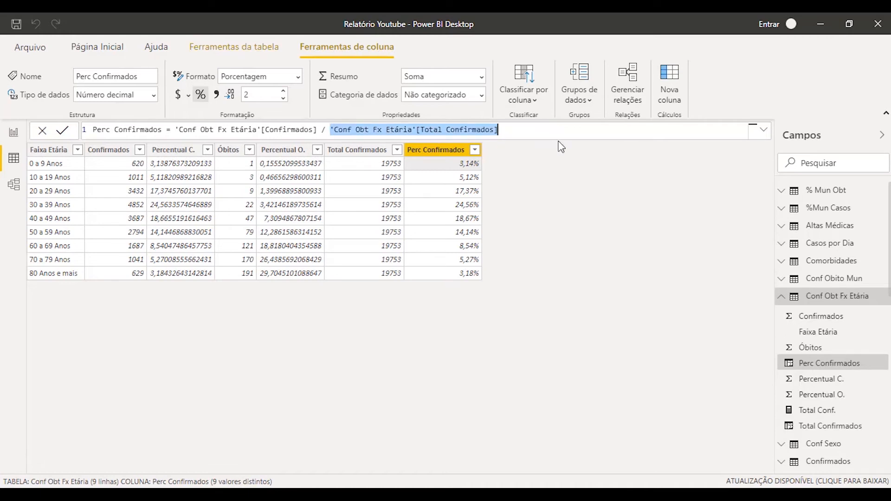
pyautogui.press('BackSpace')
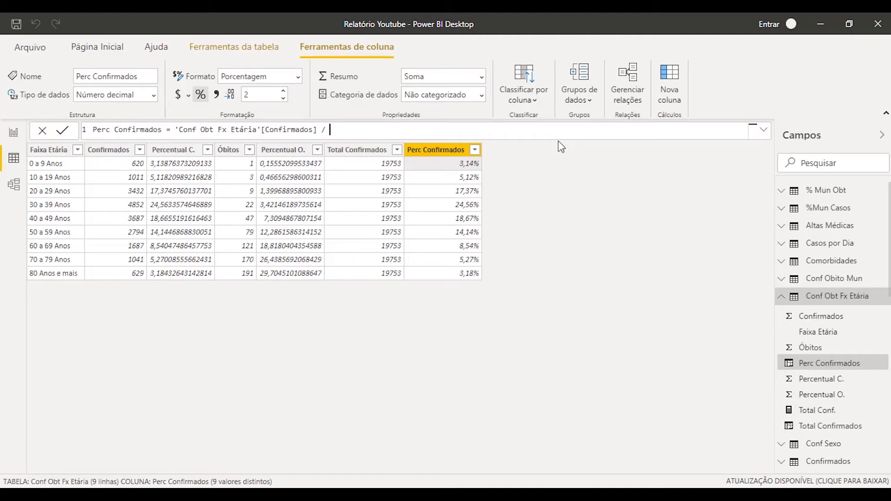
pyautogui.write('total')
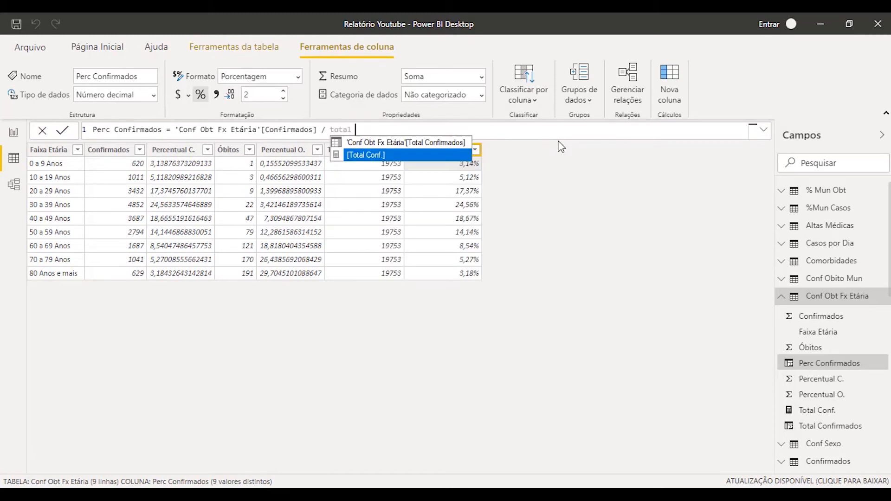
pyautogui.press('Tab')
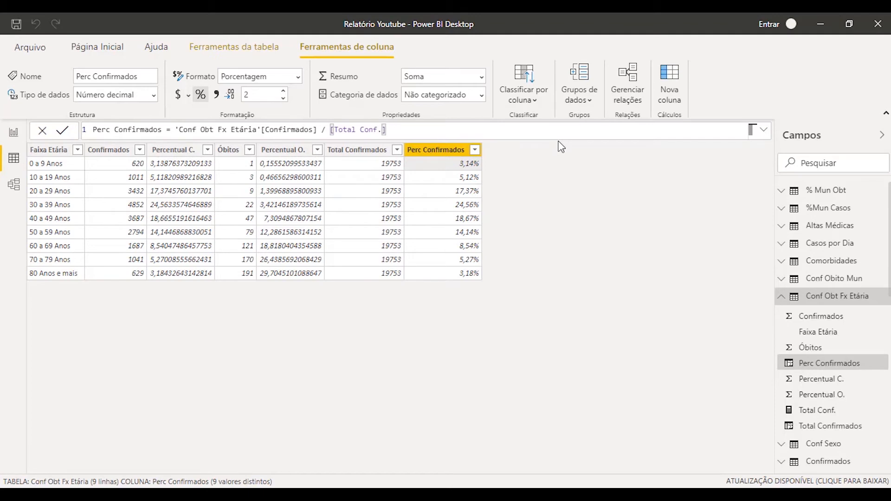
pyautogui.press('Left')
pyautogui.press('Left')
pyautogui.press('Left')
pyautogui.press('Left')
pyautogui.press('Left')
pyautogui.press('Left')
pyautogui.press('Left')
pyautogui.press('Left')
pyautogui.press('Left')
pyautogui.press('Left')
pyautogui.hotkey('shift', 'Right')
pyautogui.hotkey('shift', 'Right')
pyautogui.hotkey('shift', 'Right')
pyautogui.hotkey('shift', 'Right')
pyautogui.hotkey('shift', 'Right')
pyautogui.hotkey('shift', 'Right')
pyautogui.press('Right')
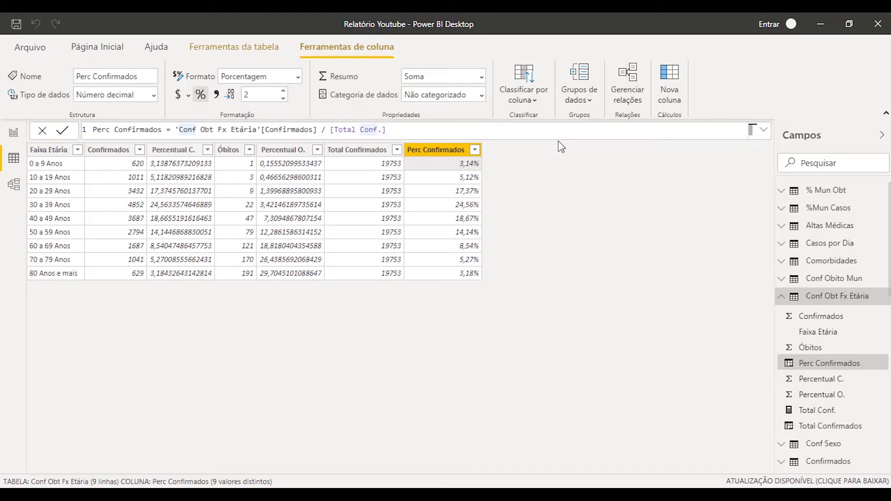
pyautogui.press('Right')
pyautogui.press('Right')
pyautogui.hotkey('ctrl', 'Left')
pyautogui.hotkey('ctrl', 'Left')
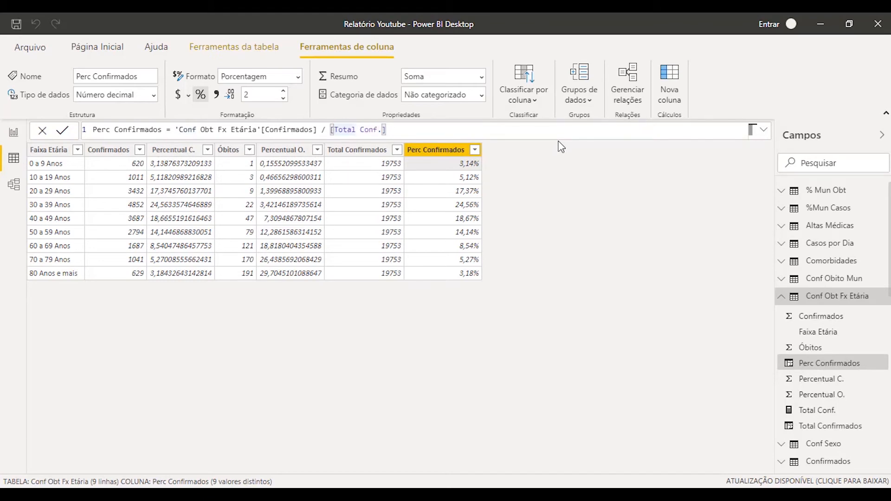
pyautogui.hotkey('ctrl', 'Right')
pyautogui.hotkey('ctrl', 'Right')
pyautogui.hotkey('ctrl', 'Left')
pyautogui.hotkey('ctrl', 'Left')
# Commit the edited Perc Confirmados formula, which divides 'Conf Obt Fx Etária'[Confirmados] by [Total Conf.].
pyautogui.moveTo(175, 130); pyautogui.dragTo(318, 130)
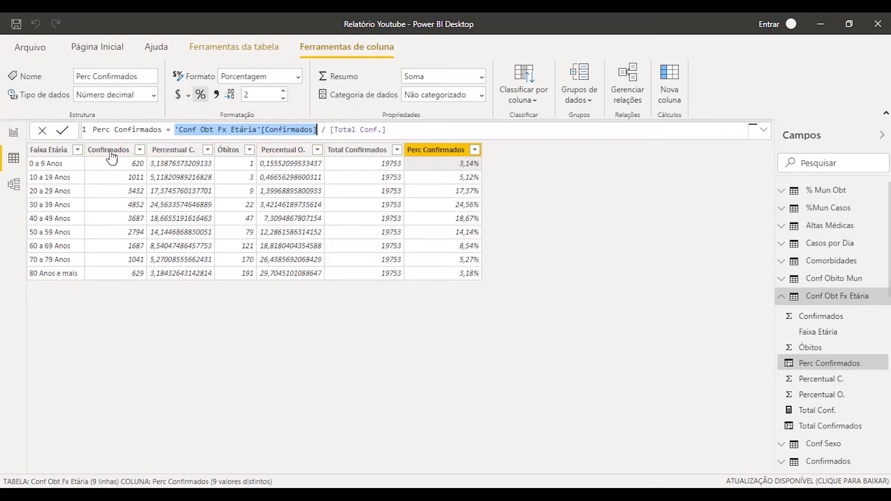
pyautogui.click(423, 133)
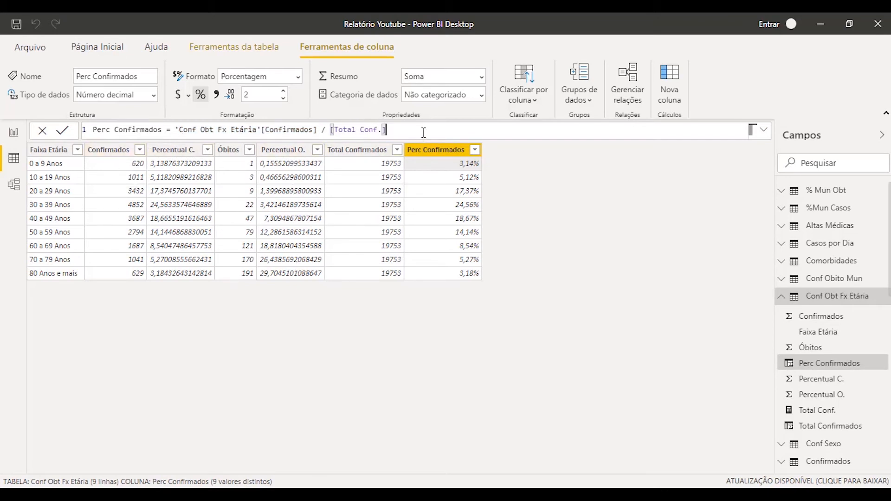
pyautogui.press('Return')
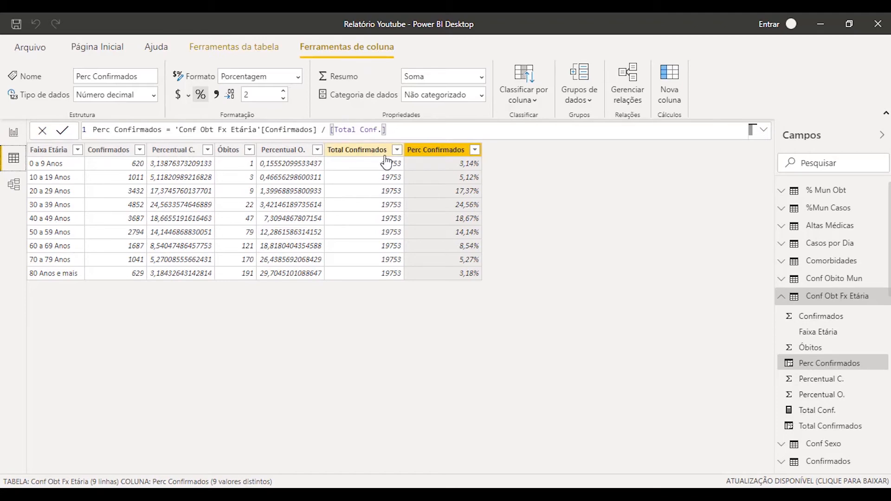
# Check the Total Conf. card on the report page and delete the Total Confirmados column from the Conf Obt Fx Etária table.
pyautogui.click(13, 133)
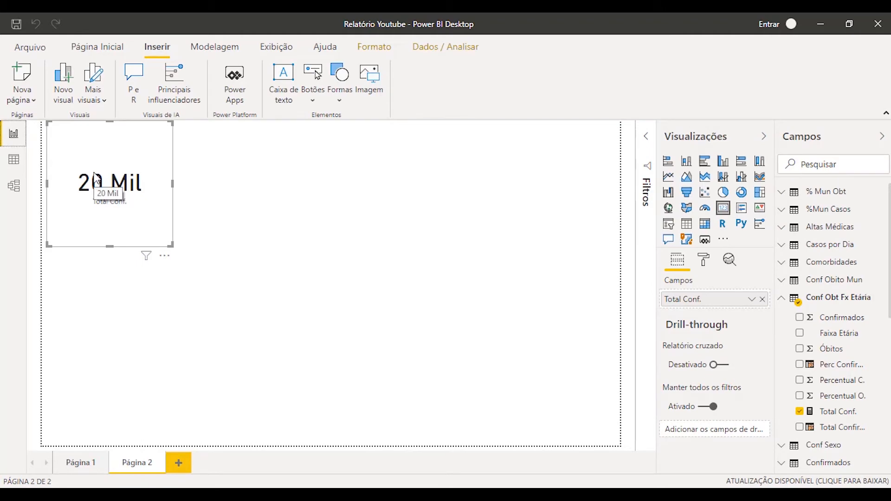
pyautogui.click(17, 160)
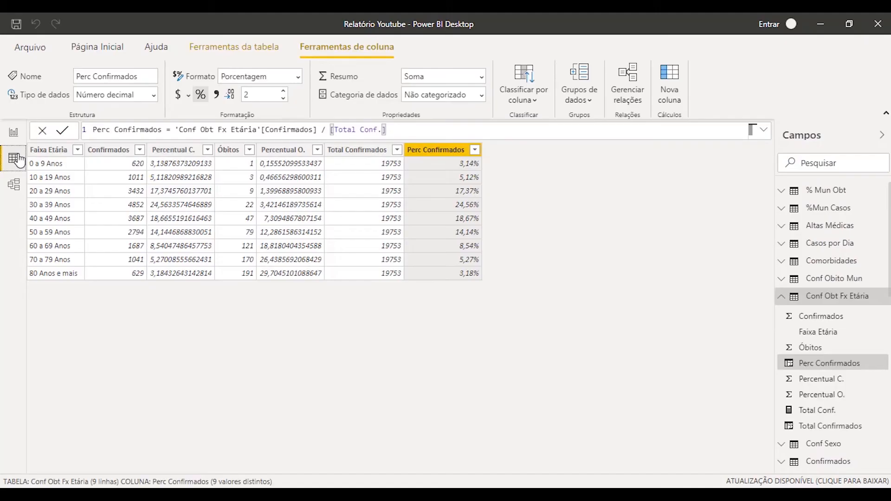
pyautogui.click(369, 153)
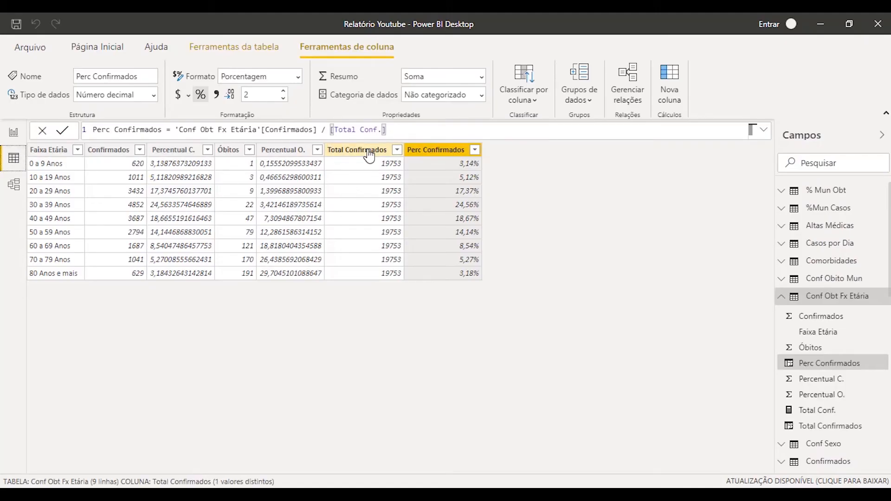
pyautogui.click(878, 425)
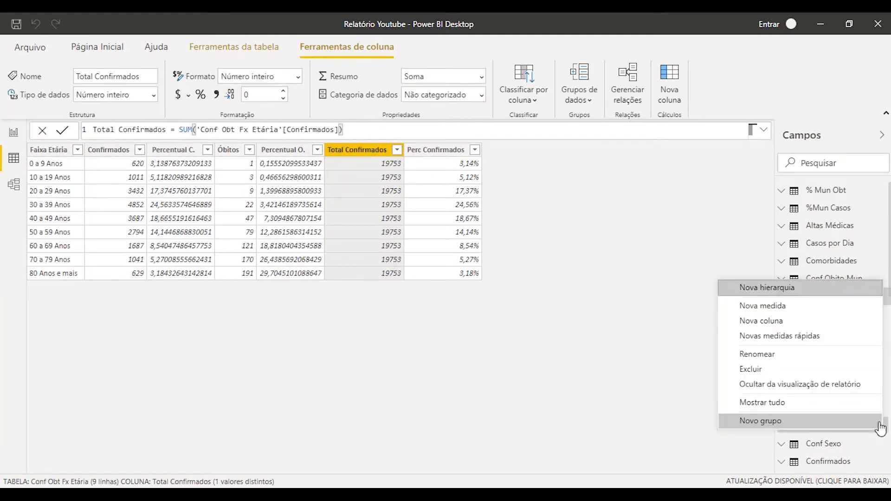
pyautogui.click(800, 372)
pyautogui.click(508, 277)
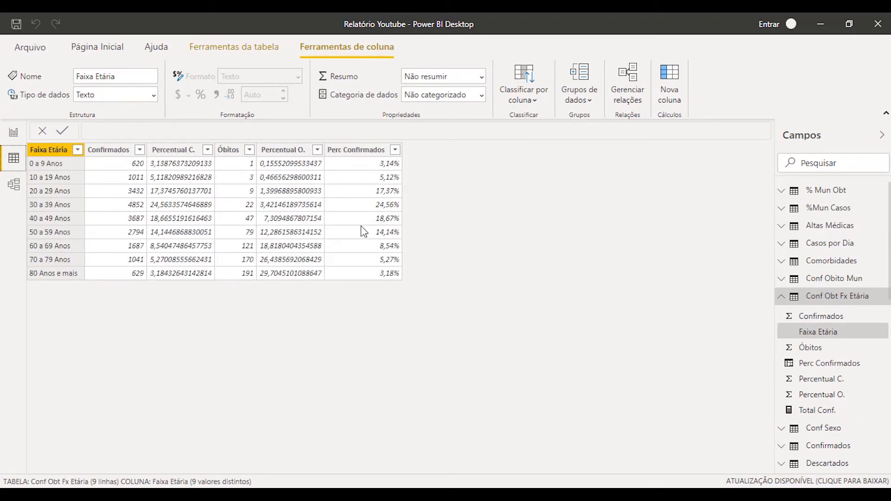
# Move the Total Conf. card around Página 2 and inspect the Perc Confirmados column in the table data.
pyautogui.click(14, 132)
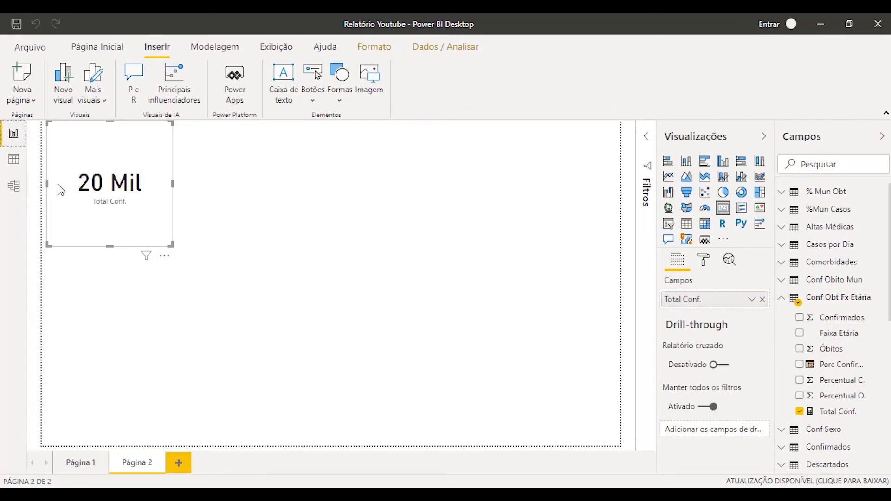
pyautogui.moveTo(108, 129); pyautogui.dragTo(176, 196)
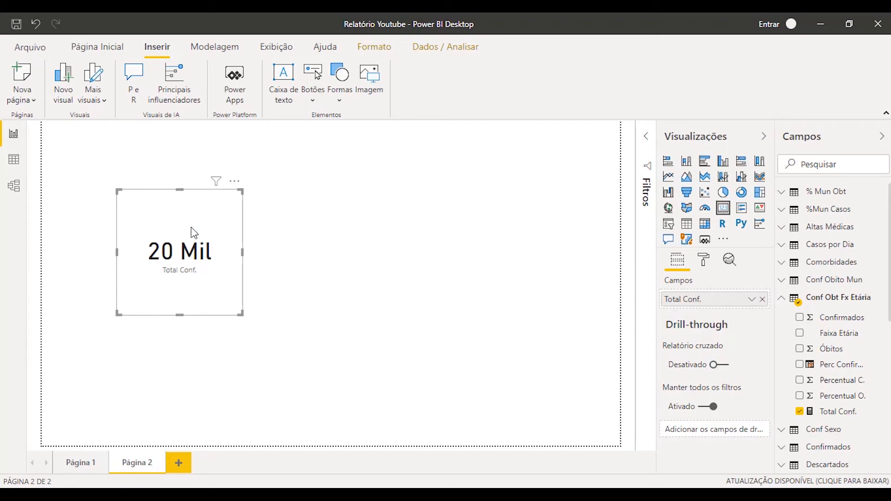
pyautogui.moveTo(190, 232); pyautogui.dragTo(403, 253)
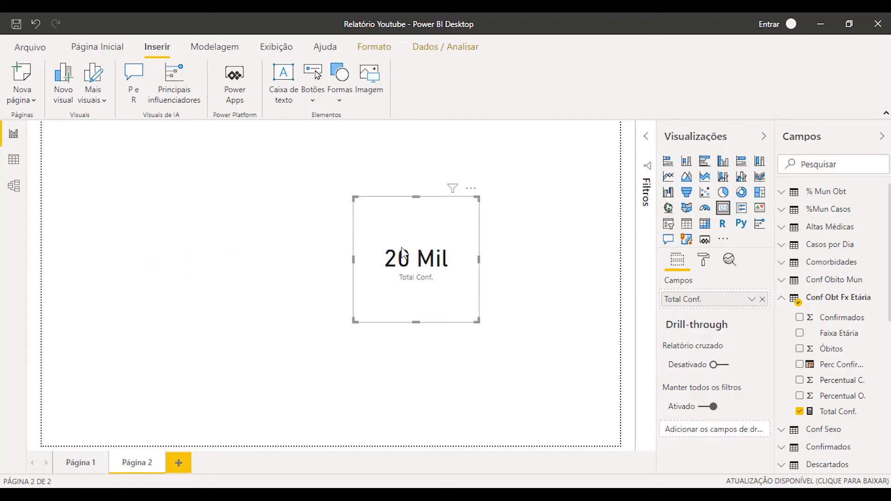
pyautogui.click(13, 159)
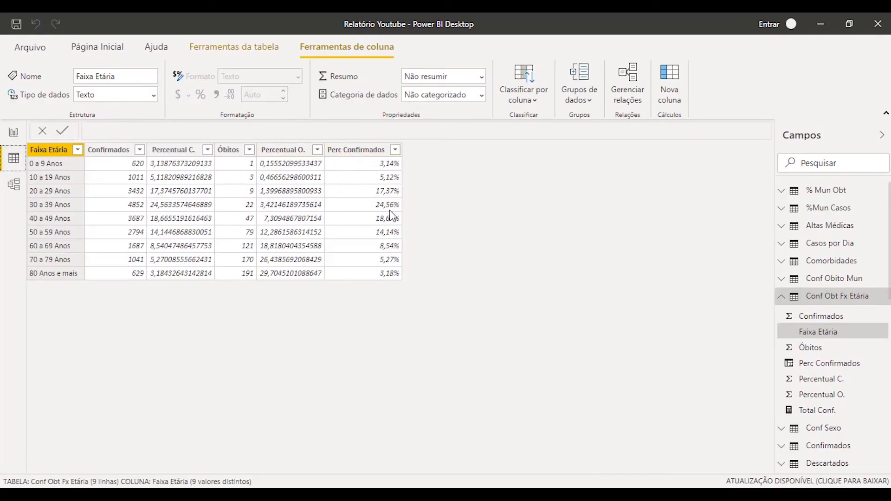
pyautogui.click(344, 163)
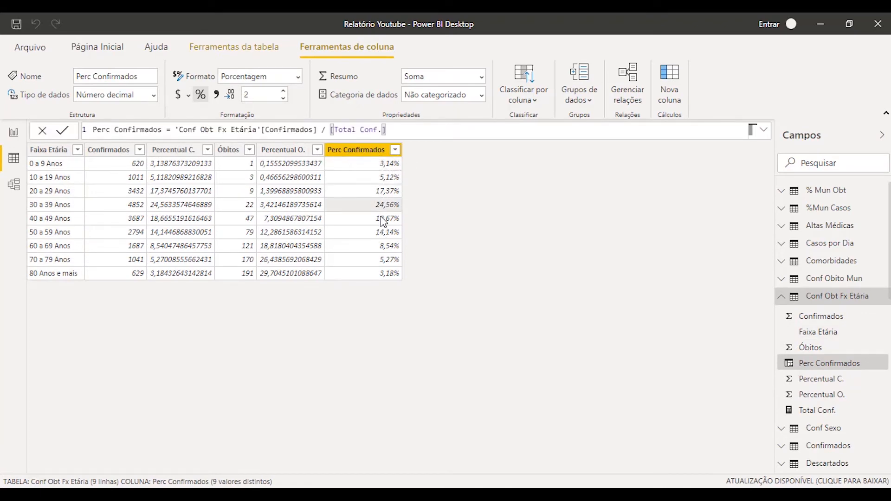
# Return to Página 2, reposition the Total Conf. card across the canvas and deselect it.
pyautogui.click(13, 134)
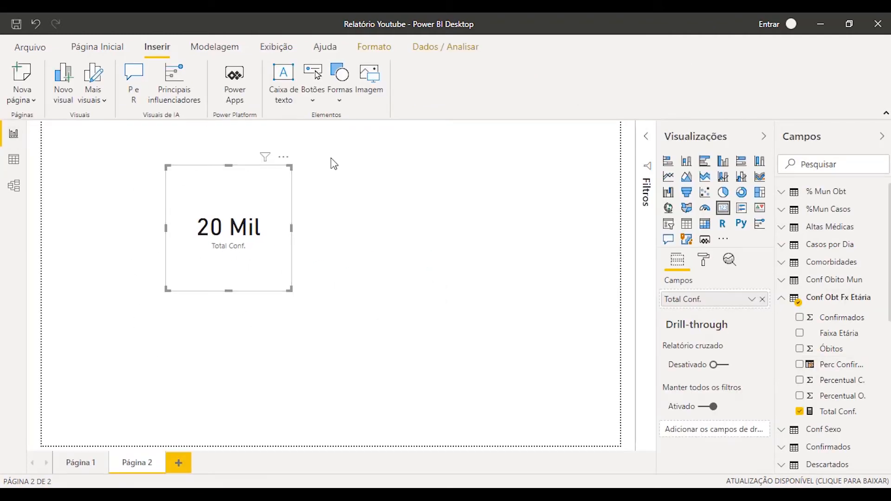
pyautogui.click(247, 205)
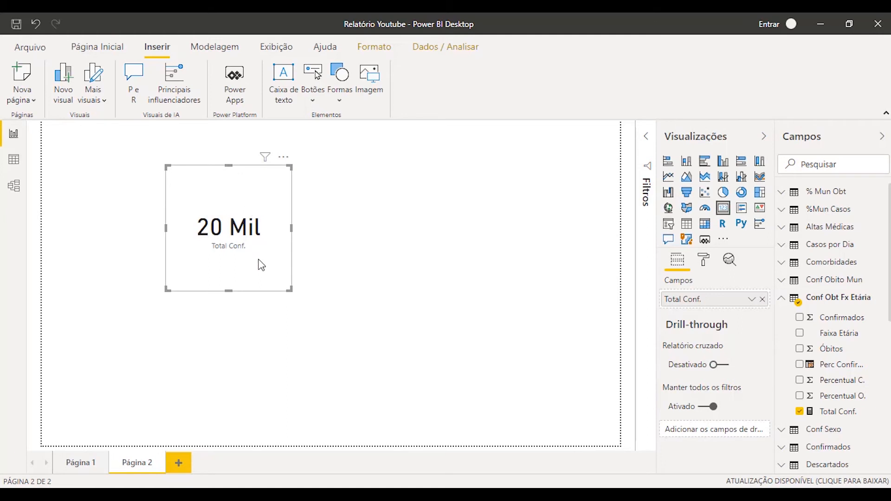
pyautogui.moveTo(258, 260); pyautogui.dragTo(171, 244)
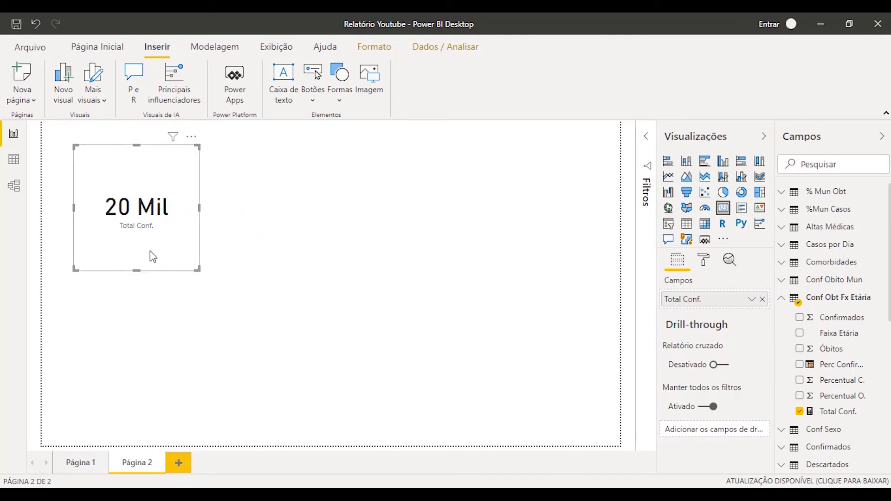
pyautogui.click(311, 245)
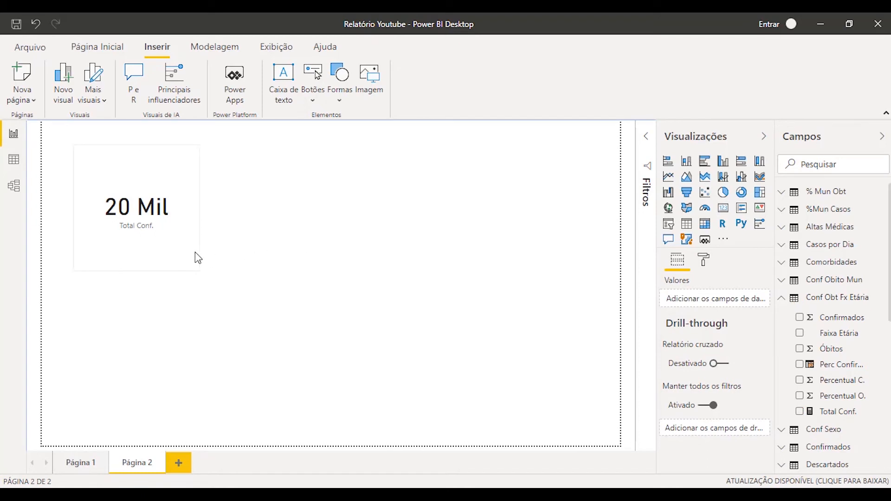
pyautogui.moveTo(171, 257); pyautogui.dragTo(555, 274)
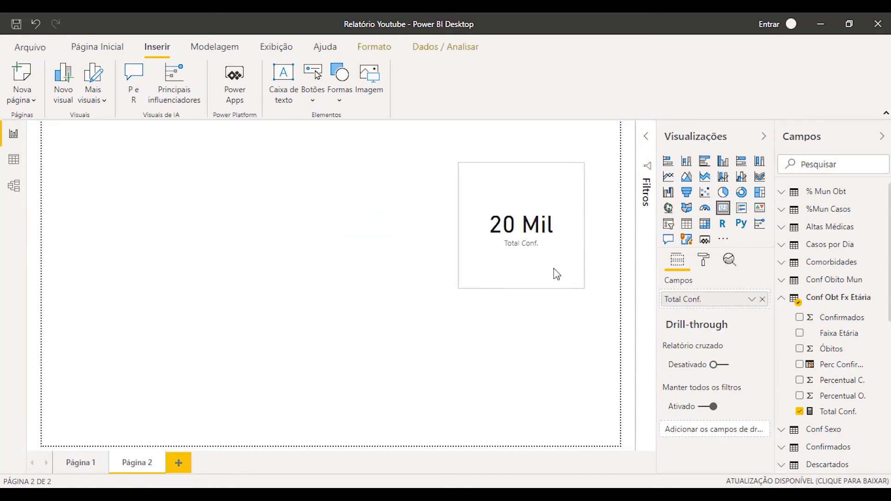
pyautogui.click(275, 258)
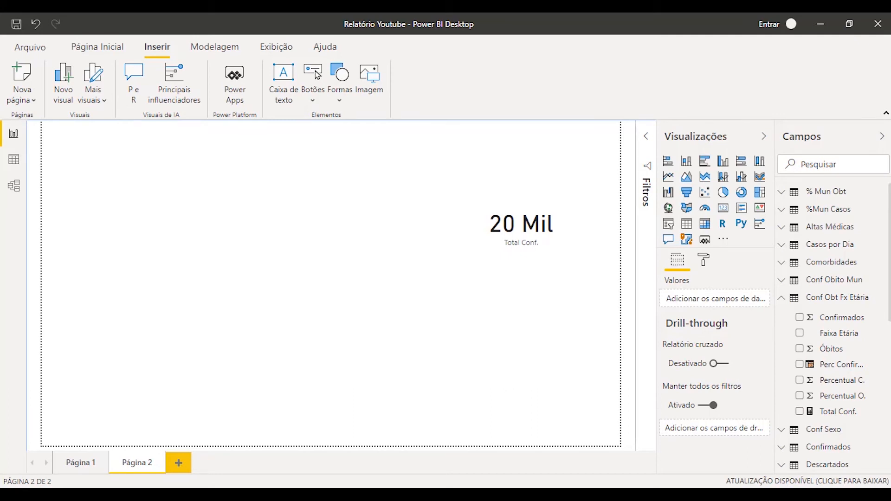
# Compare the Perc Confirmados column in the table data with the Total Conf. card on Página 2.
pyautogui.click(13, 159)
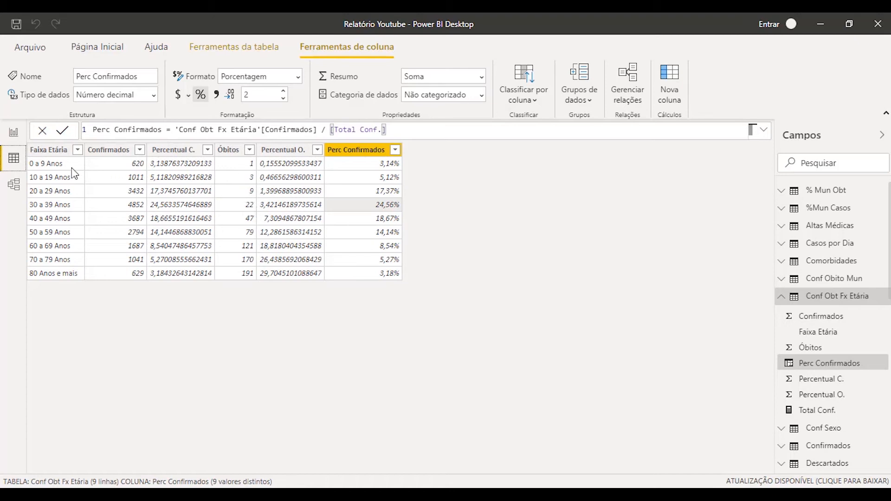
pyautogui.click(14, 133)
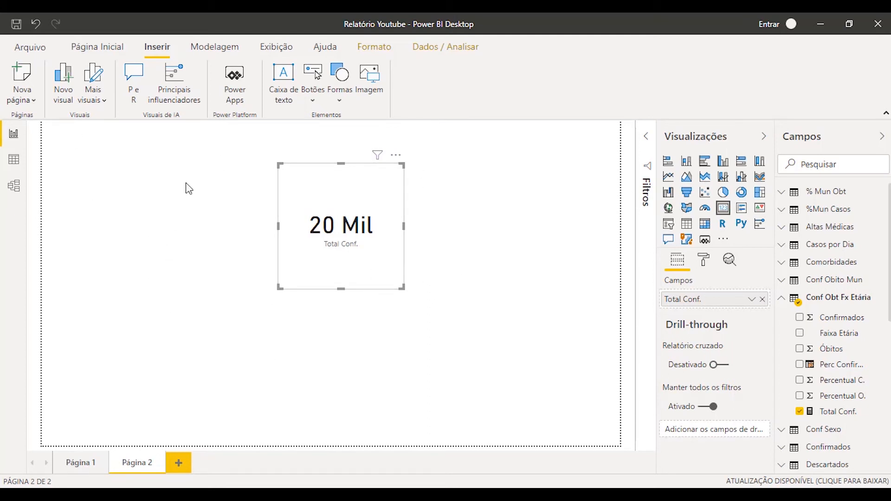
pyautogui.click(9, 159)
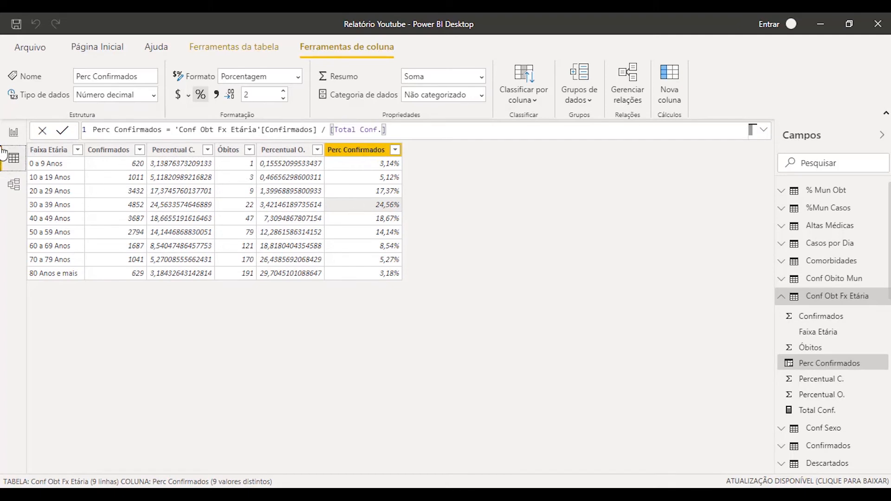
pyautogui.click(13, 133)
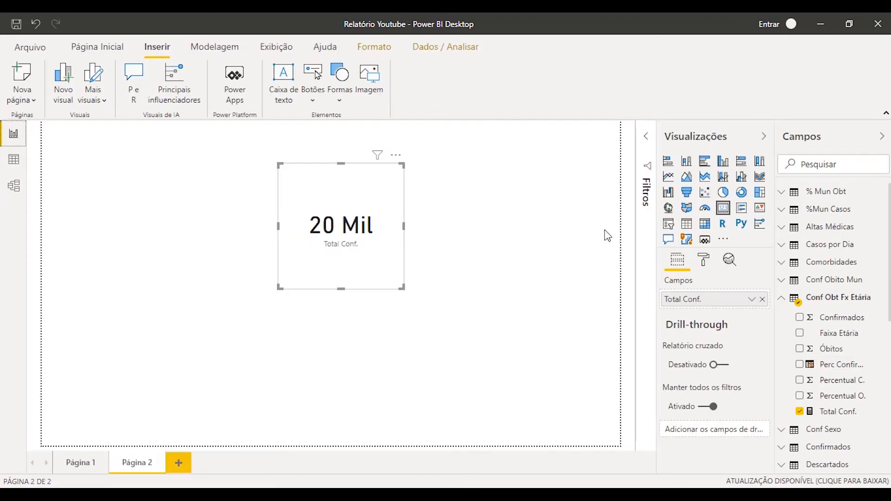
# Convert the Total Conf. card into a table visual, enlarge it and add the Faixa Etária field.
pyautogui.click(686, 224)
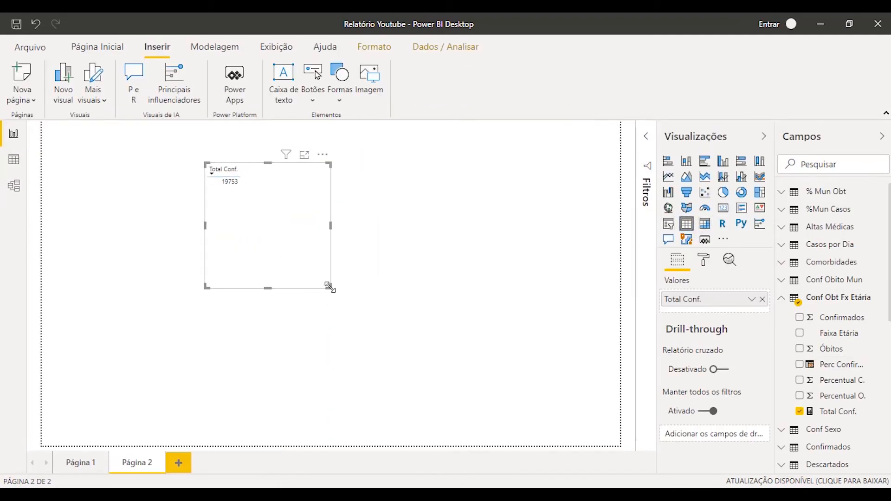
pyautogui.moveTo(329, 286); pyautogui.dragTo(427, 370)
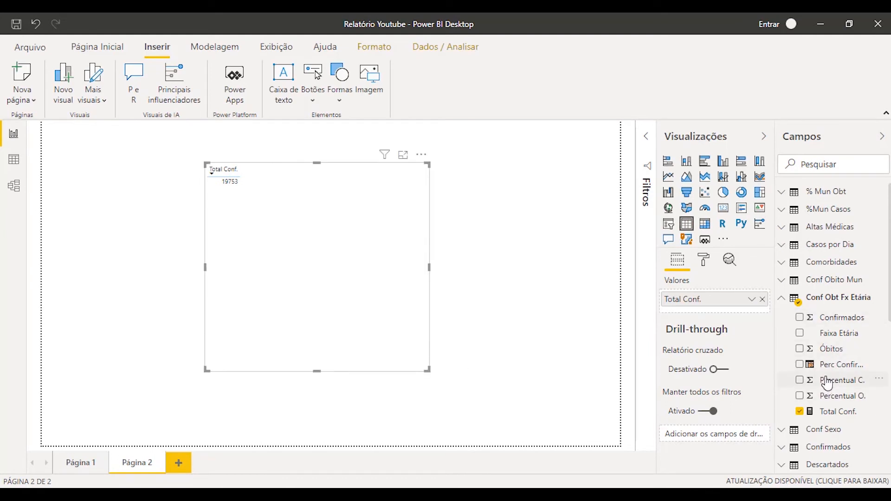
pyautogui.click(800, 332)
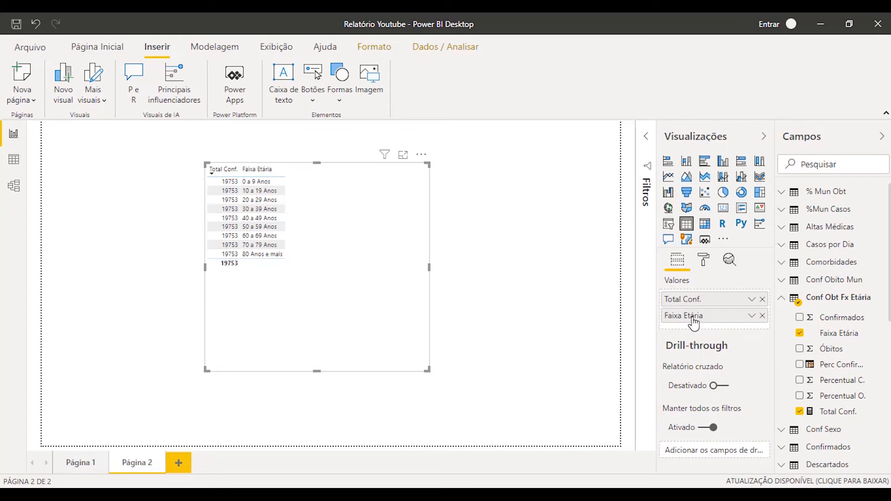
# Place Faixa Etária before Total Conf. in the table visual and add the Perc Confirmados field.
pyautogui.moveTo(694, 322); pyautogui.dragTo(700, 300)
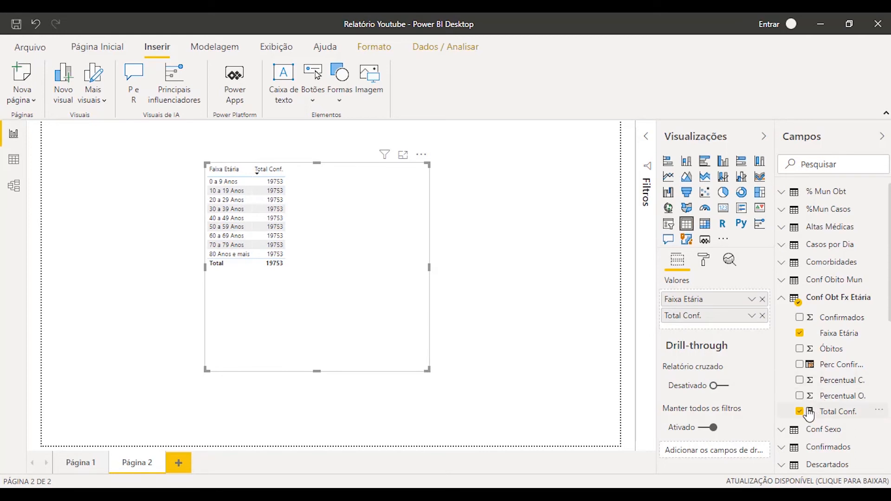
pyautogui.click(799, 366)
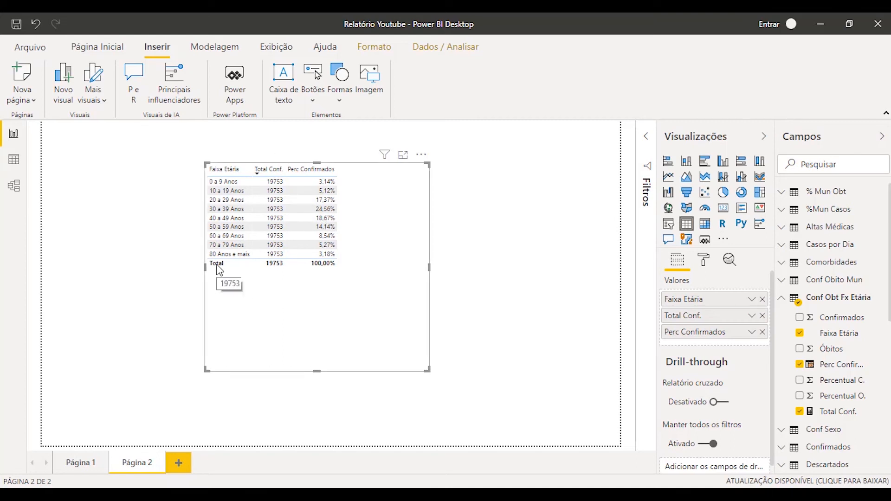
# Set the grid text size of the age-group table visual to 14 pt.
pyautogui.click(703, 260)
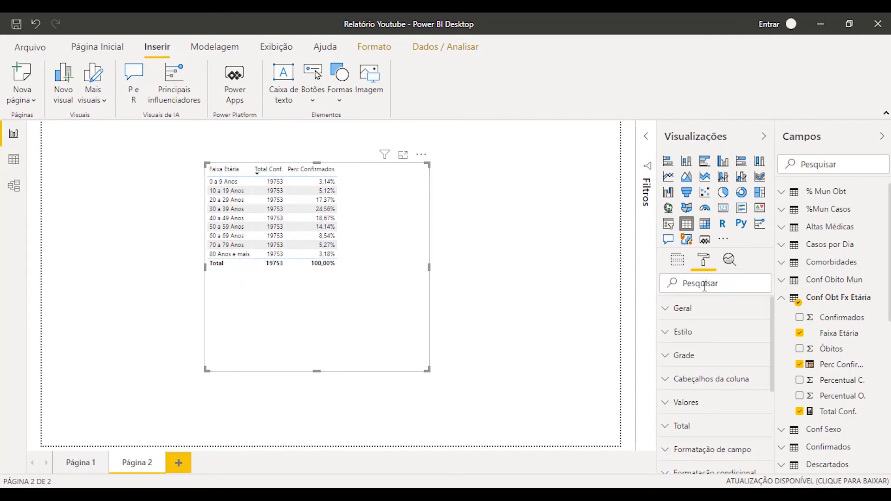
pyautogui.write('grad')
pyautogui.scroll(-3, 707, 383)
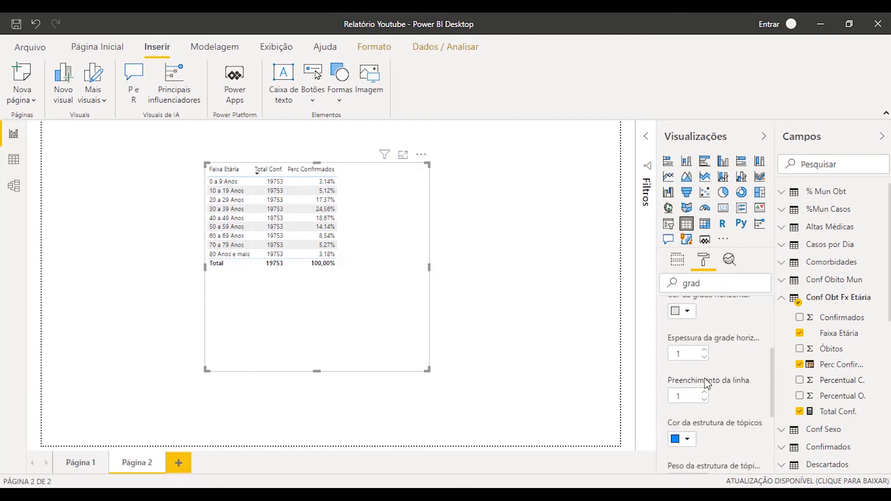
pyautogui.scroll(-3, 707, 383)
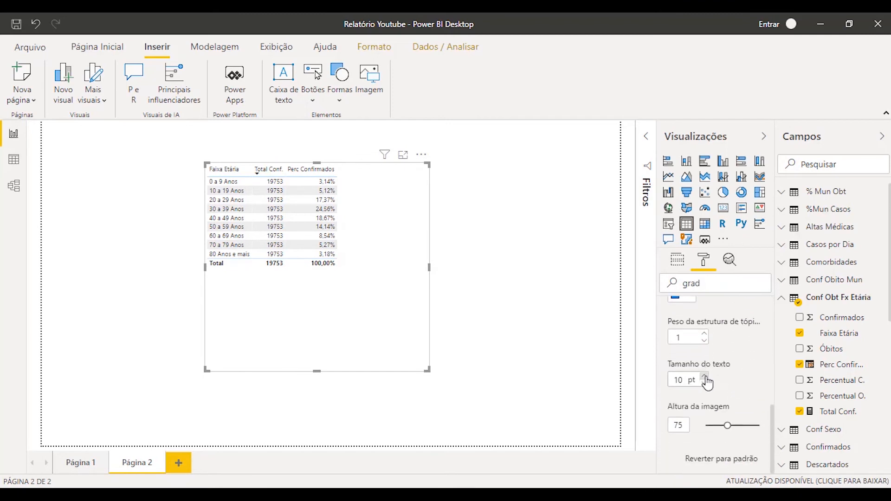
pyautogui.click(704, 377)
pyautogui.click(704, 377)
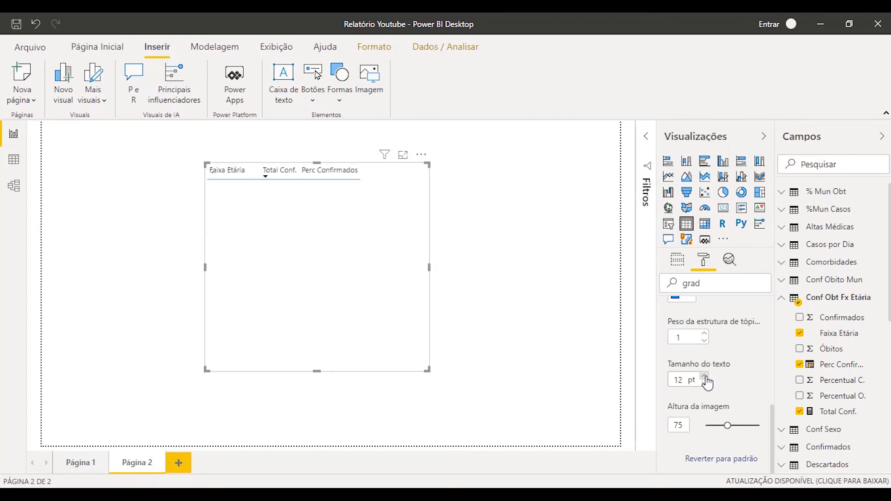
pyautogui.click(704, 377)
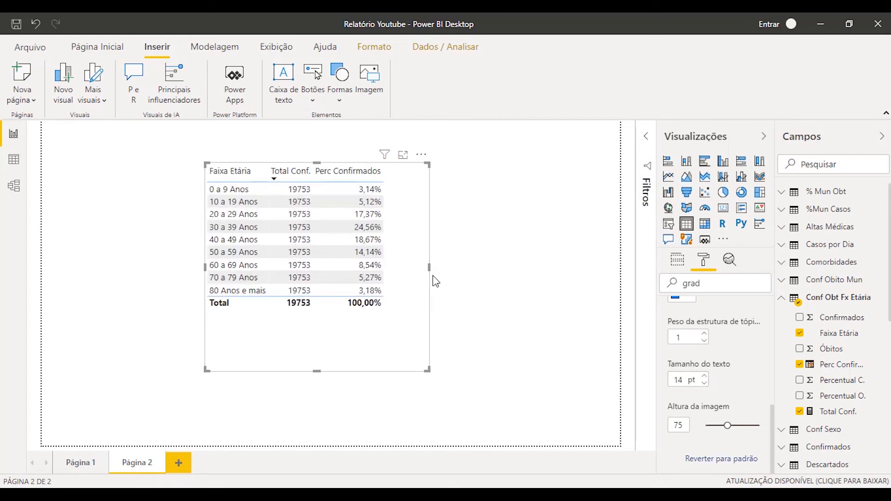
# Shrink the table visual to fit its contents and move it to the upper-left corner of Página 2.
pyautogui.moveTo(428, 267); pyautogui.dragTo(396, 267)
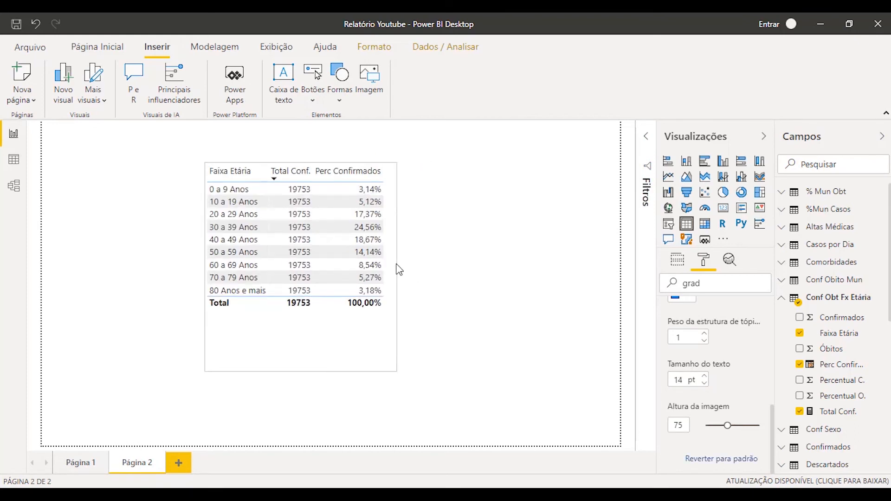
pyautogui.moveTo(301, 370); pyautogui.dragTo(333, 360)
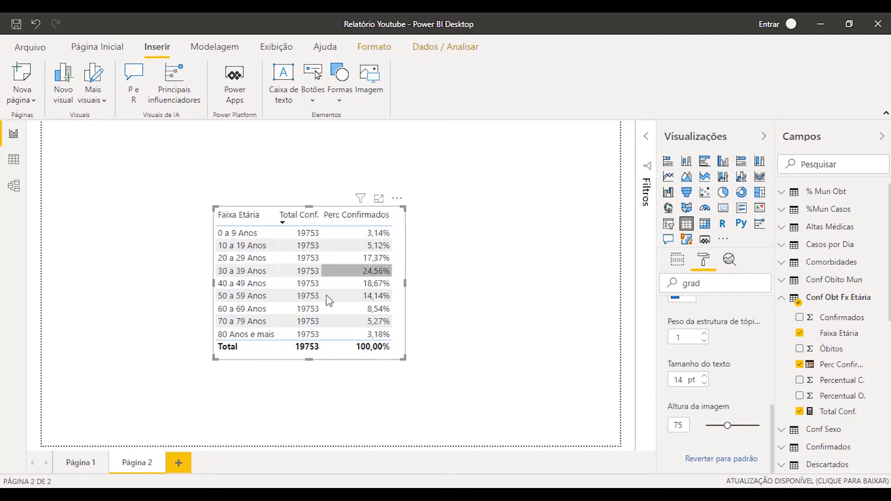
pyautogui.moveTo(332, 362); pyautogui.dragTo(180, 298)
pyautogui.click(392, 328)
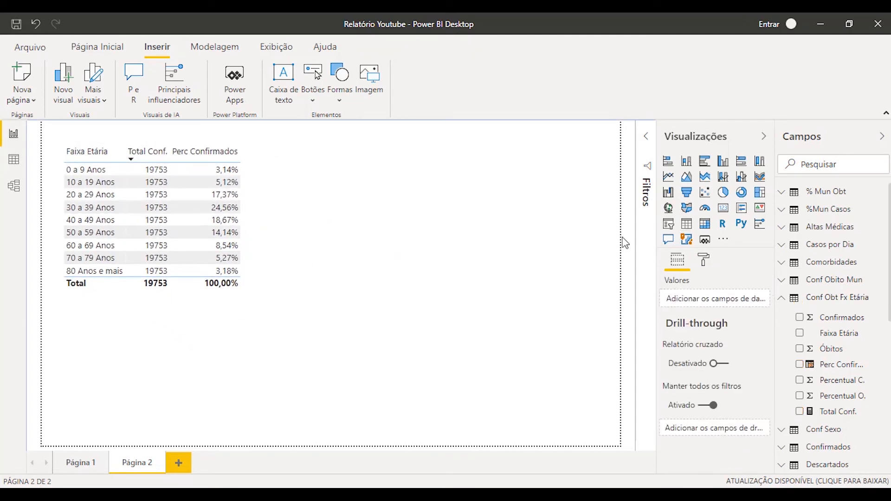
# Insert a line chart of Perc Confirmados by Faixa Etária in the free area beside the table.
pyautogui.click(671, 183)
pyautogui.moveTo(205, 398); pyautogui.dragTo(444, 321)
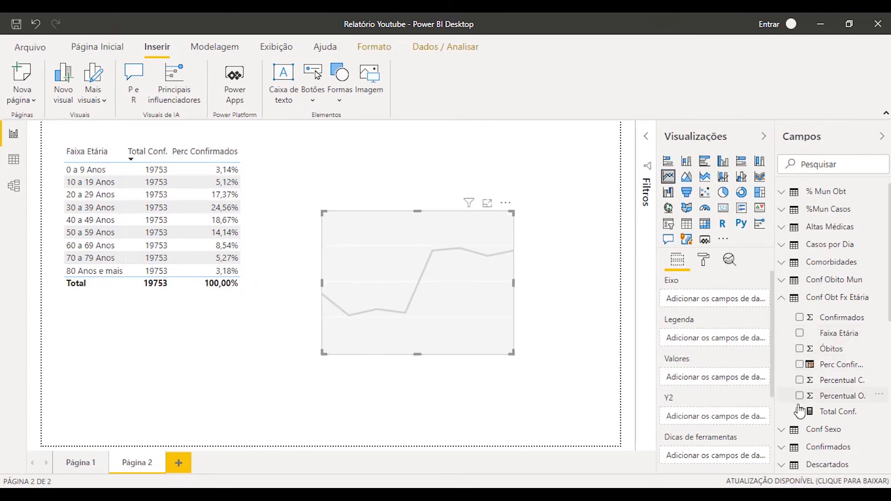
pyautogui.click(799, 333)
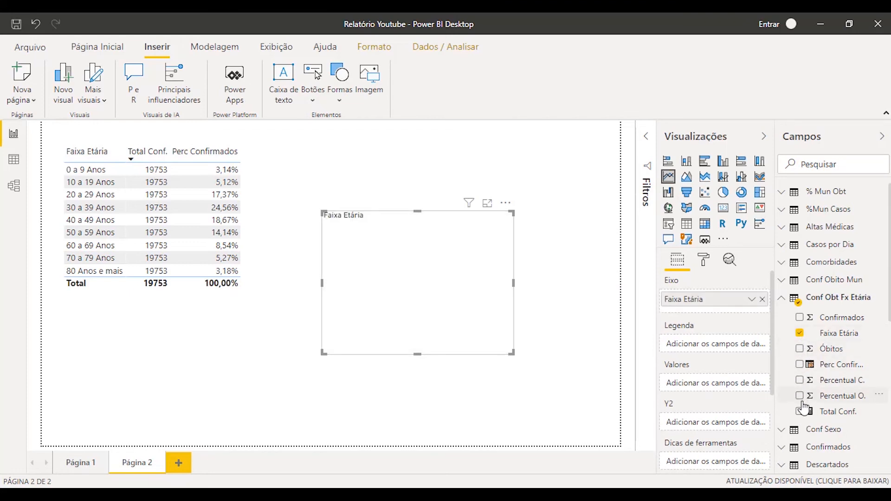
pyautogui.click(800, 365)
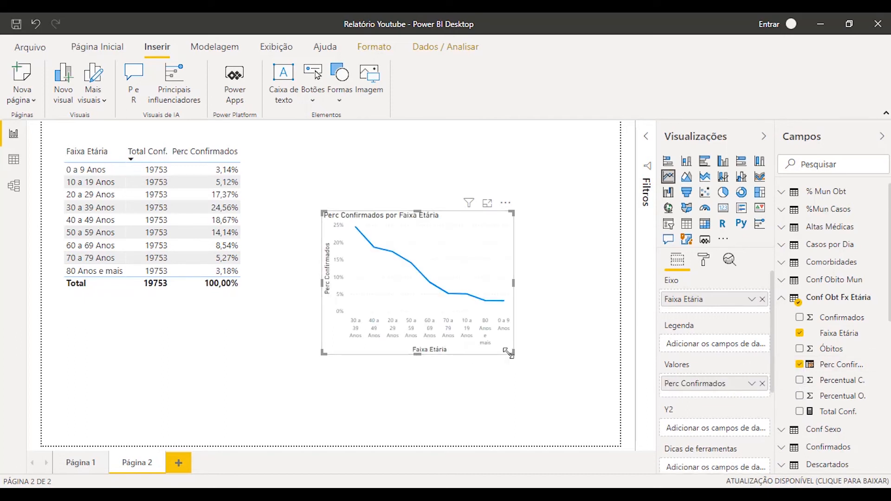
# Resize the line chart to fill the space beside the table and align it with the table's height.
pyautogui.moveTo(513, 352); pyautogui.dragTo(603, 404)
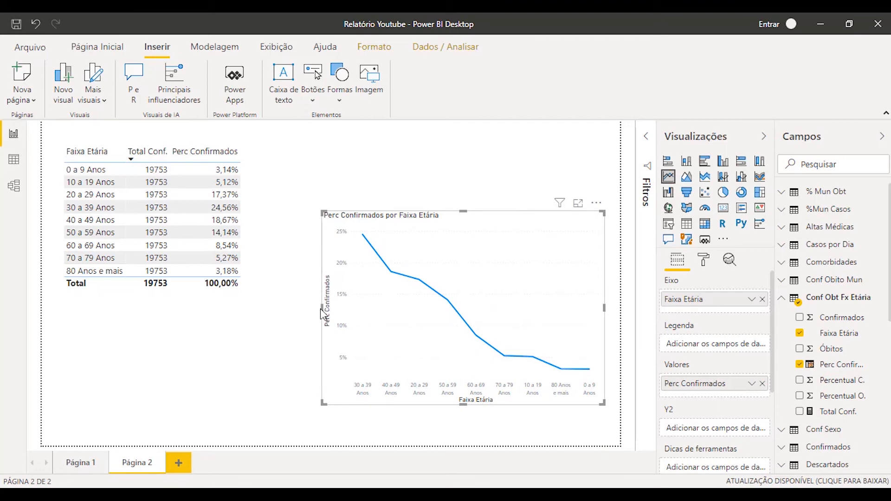
pyautogui.moveTo(321, 308); pyautogui.dragTo(261, 317)
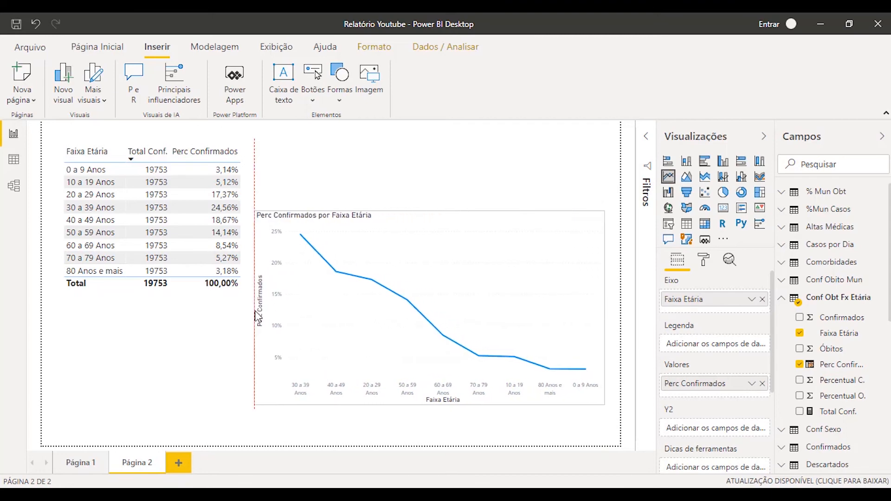
pyautogui.moveTo(438, 377); pyautogui.dragTo(427, 296)
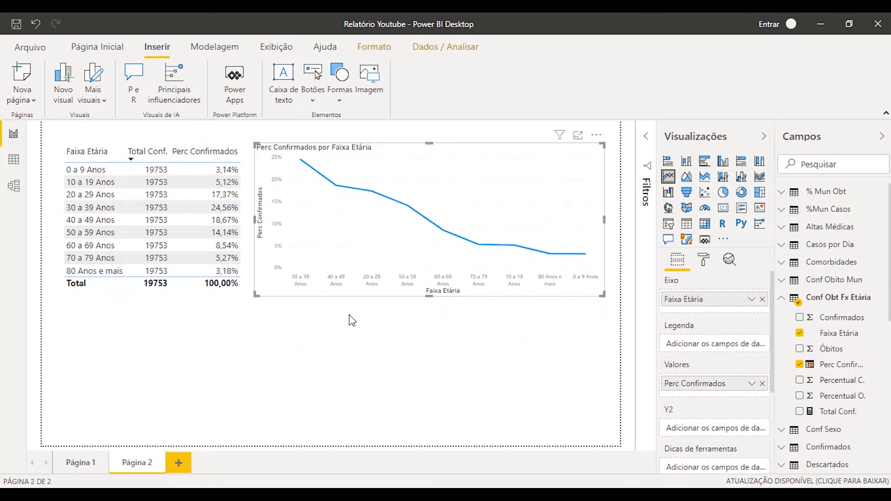
# Add a card showing the Confirmados field below the table visual.
pyautogui.click(260, 385)
pyautogui.click(723, 207)
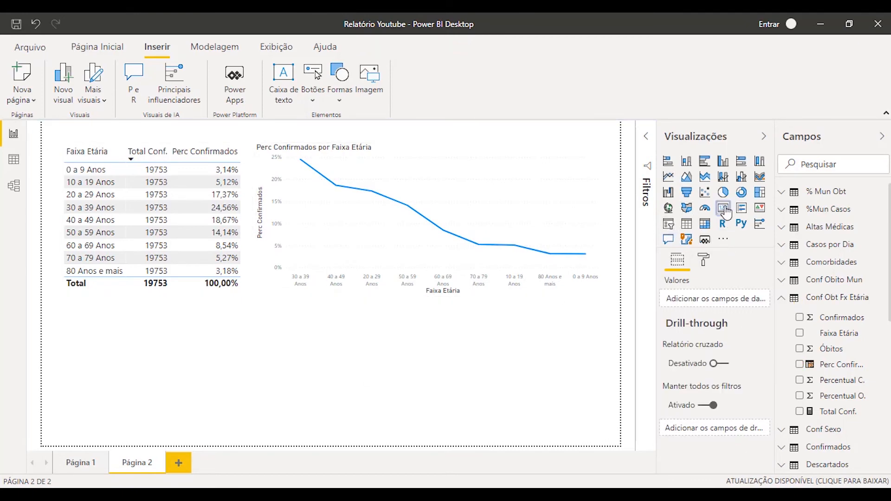
pyautogui.moveTo(149, 397); pyautogui.dragTo(151, 392)
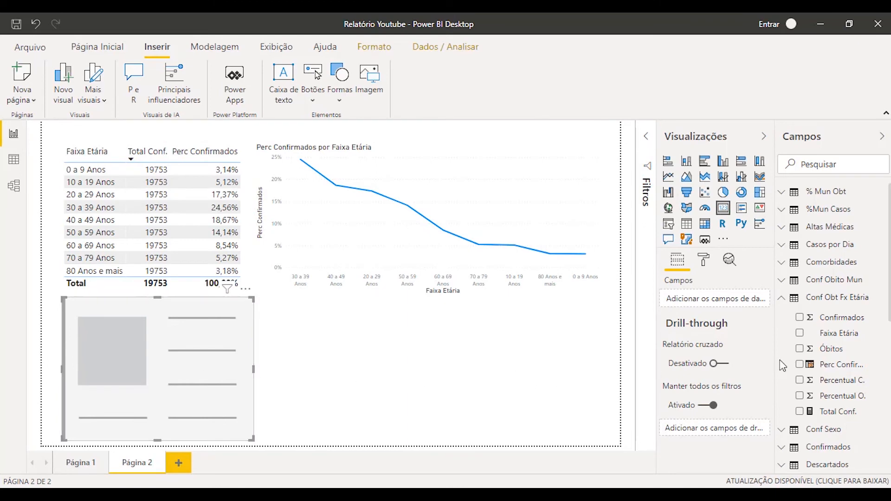
pyautogui.click(800, 317)
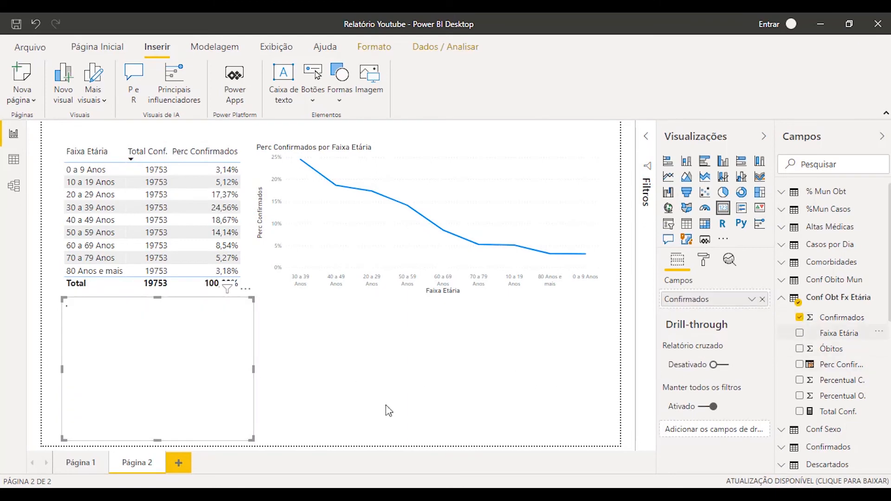
pyautogui.click(412, 376)
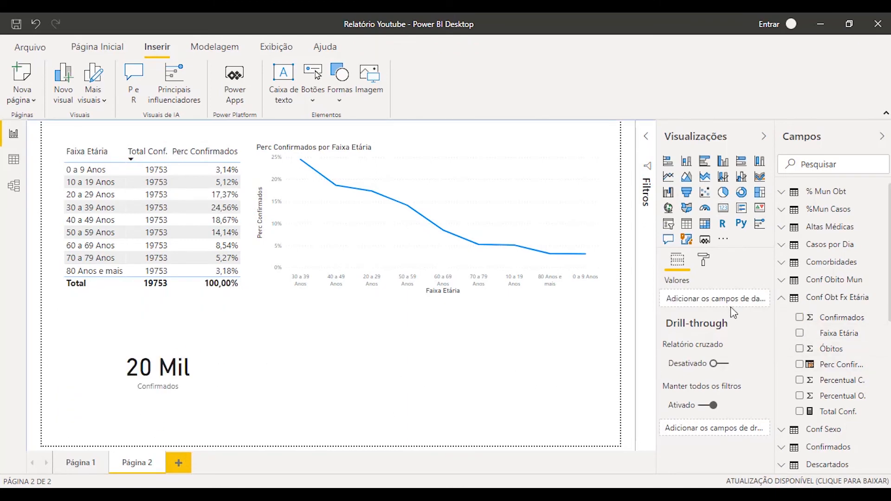
# Add a narrowed Óbitos card beside the Confirmados card, and a Perc Confirmados card in the remaining space under the line chart.
pyautogui.click(722, 207)
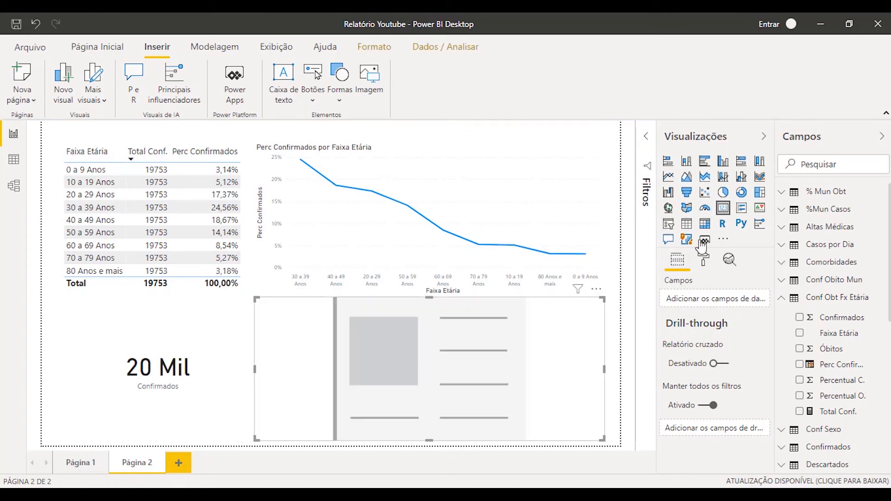
pyautogui.click(800, 348)
pyautogui.moveTo(603, 370); pyautogui.dragTo(426, 390)
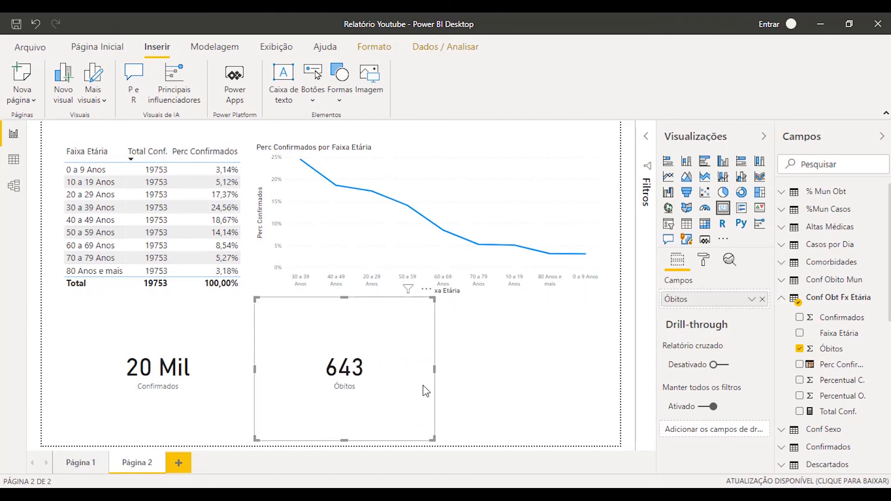
pyautogui.click(556, 390)
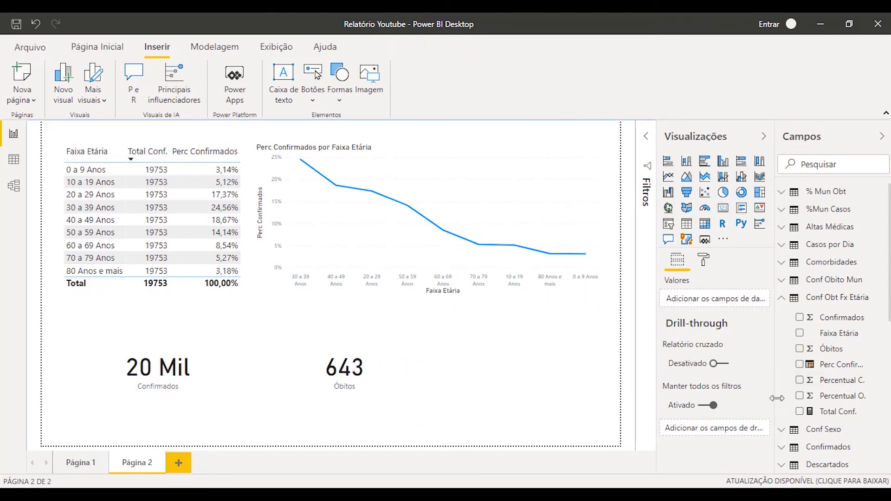
pyautogui.click(799, 364)
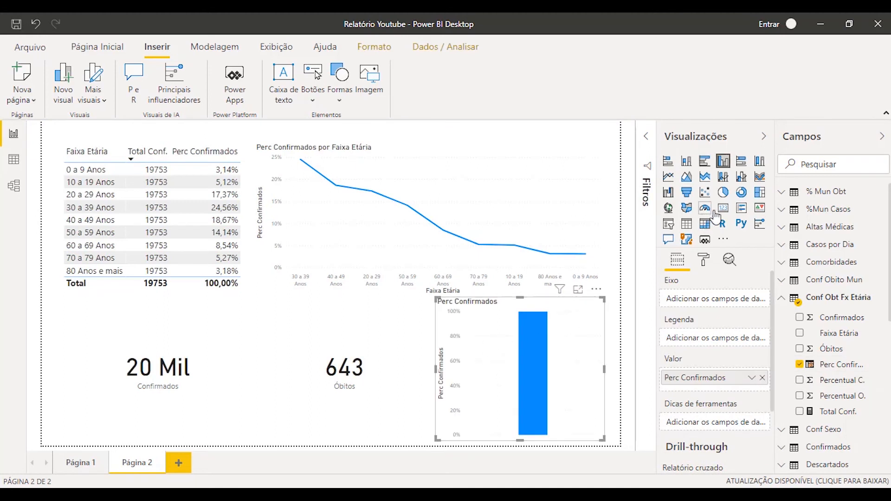
pyautogui.click(723, 207)
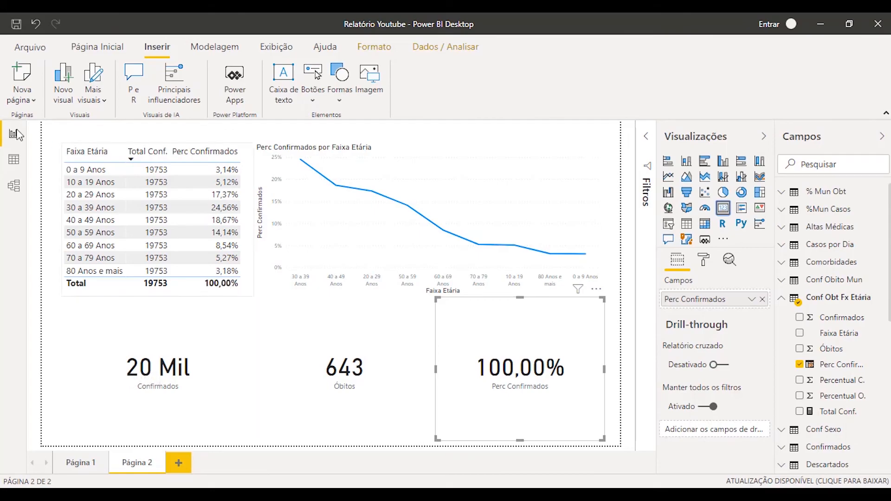
# Review the Perc Confirmados column formula in the table data, highlighting its Confirmados and Total Conf. references.
pyautogui.click(12, 160)
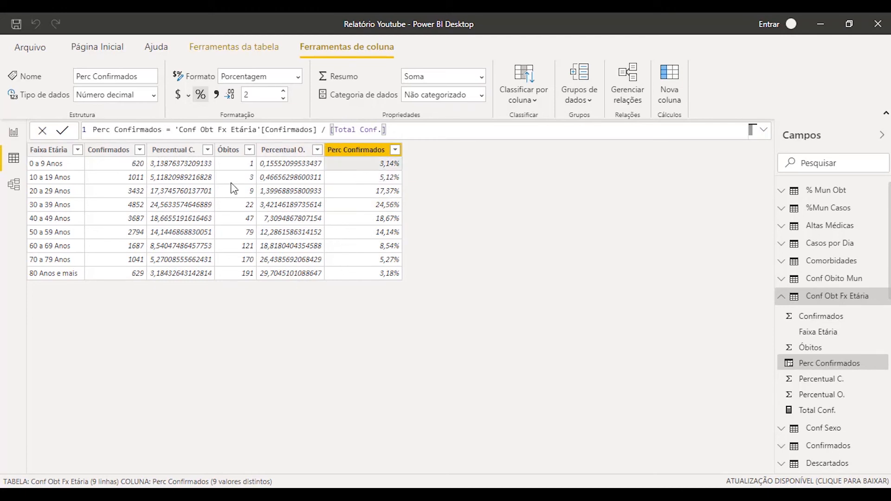
pyautogui.moveTo(176, 128); pyautogui.dragTo(426, 133)
pyautogui.click(218, 129)
pyautogui.moveTo(327, 130); pyautogui.dragTo(399, 126)
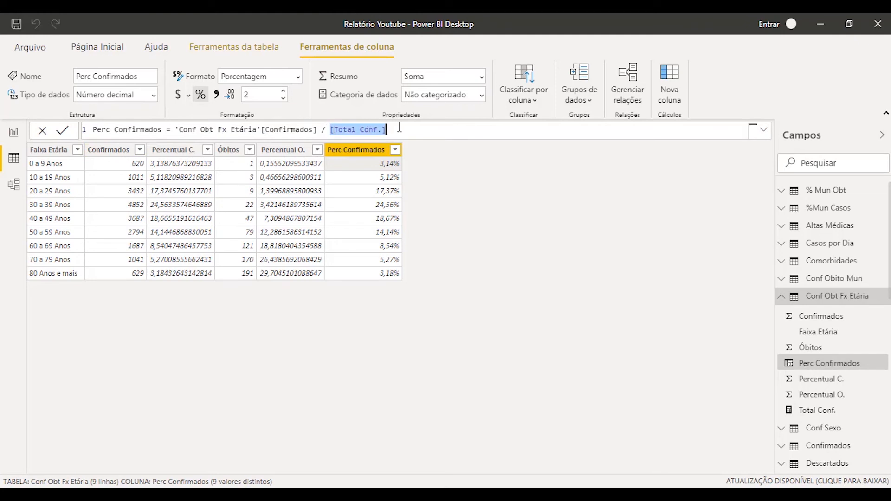
# Open the Total Conf. measure and examine the SUM function in its formula.
pyautogui.click(834, 410)
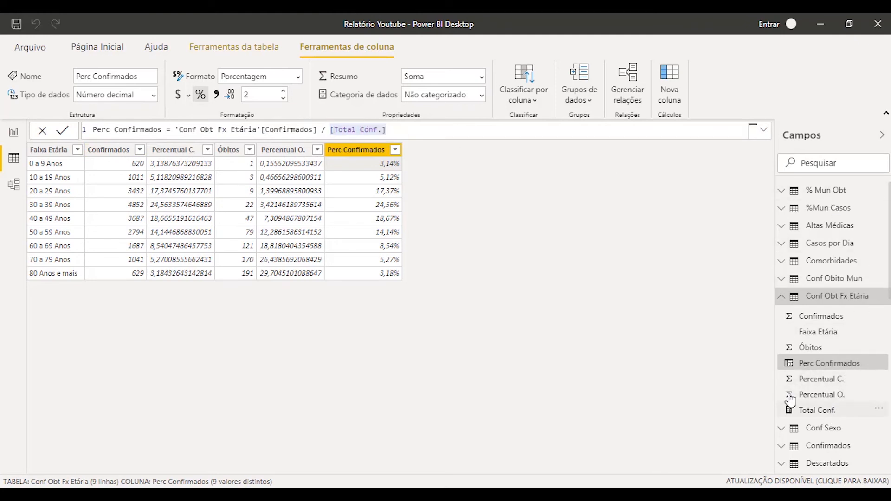
pyautogui.click(829, 412)
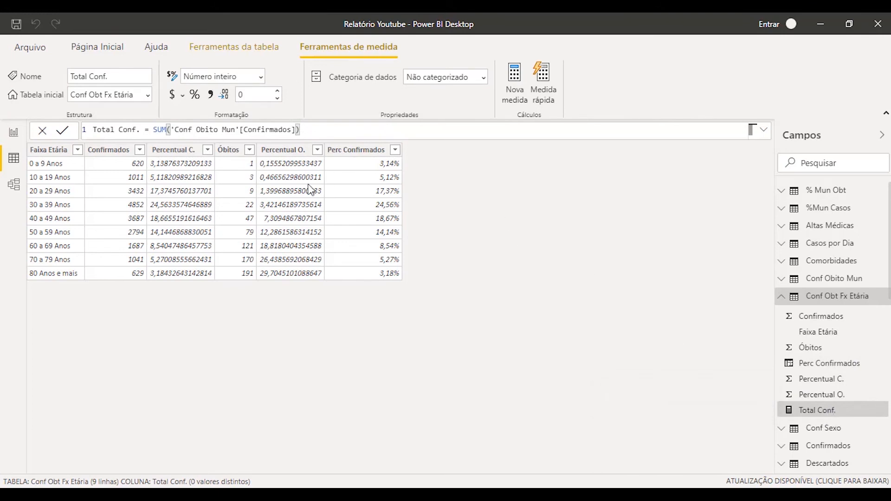
pyautogui.click(153, 130)
pyautogui.doubleClick(157, 129)
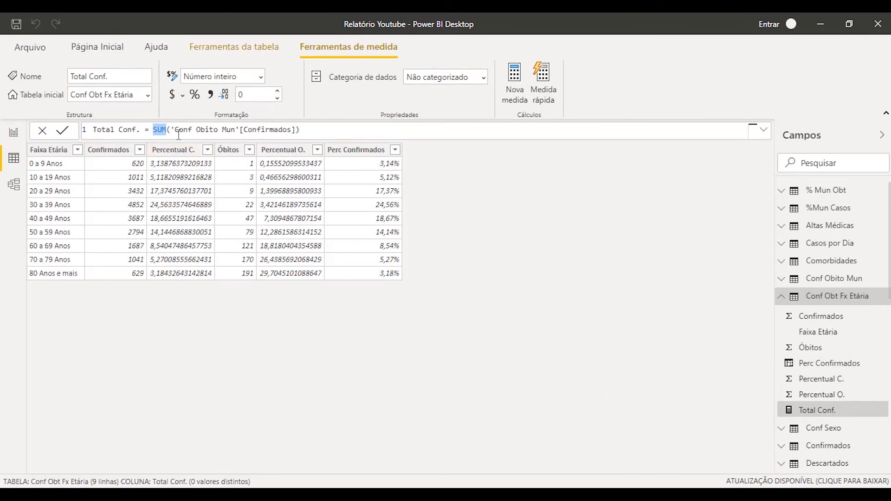
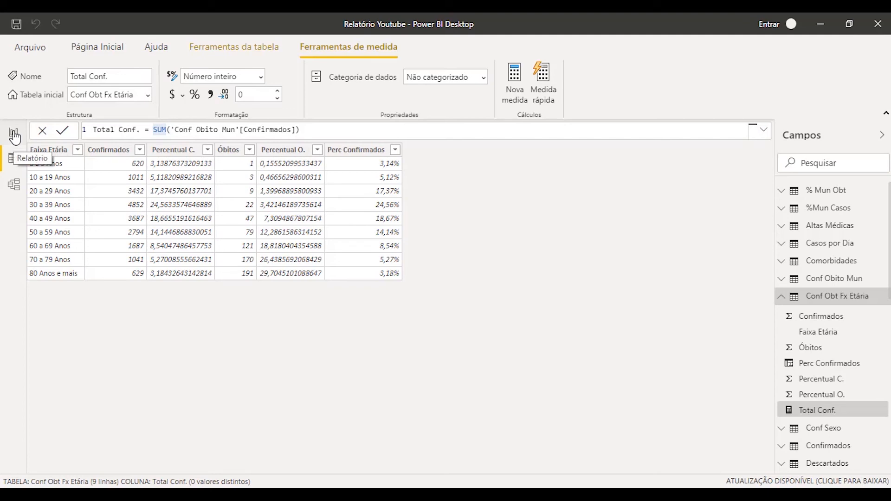
# Compare the report visuals on Página 1 and Página 2, and shift the Perc Confirmados card to Página 2's right edge.
pyautogui.click(14, 134)
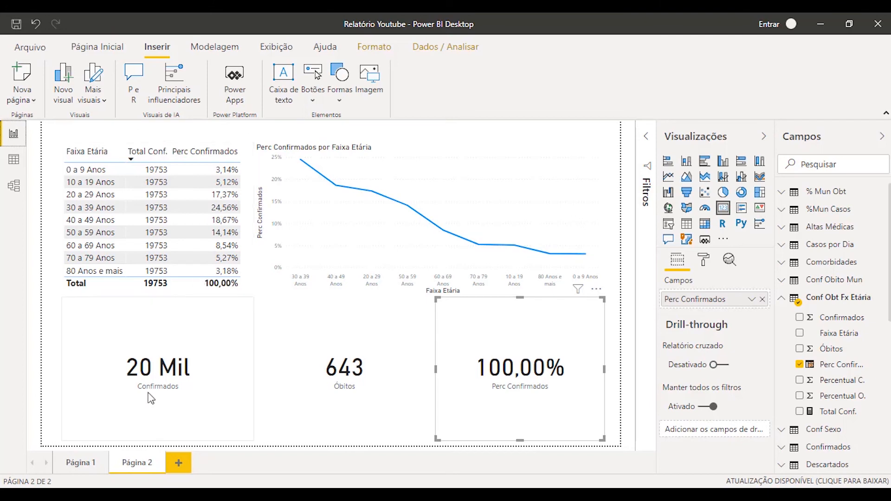
pyautogui.click(91, 463)
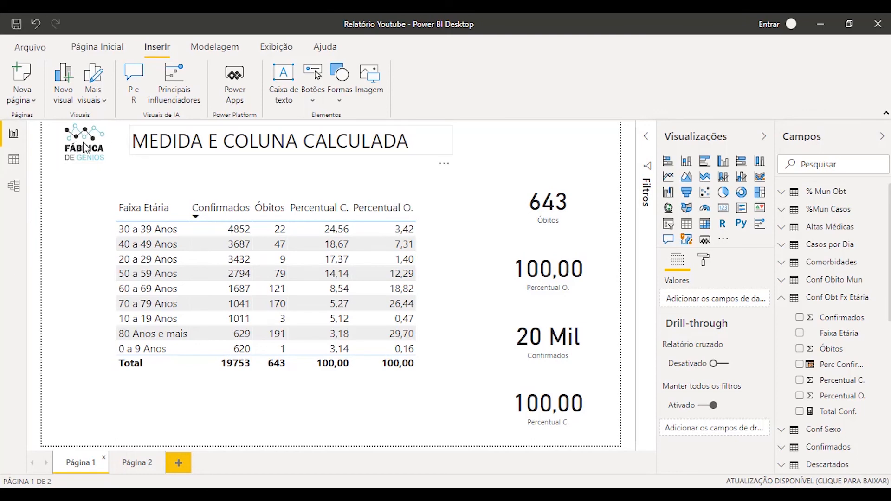
pyautogui.click(137, 463)
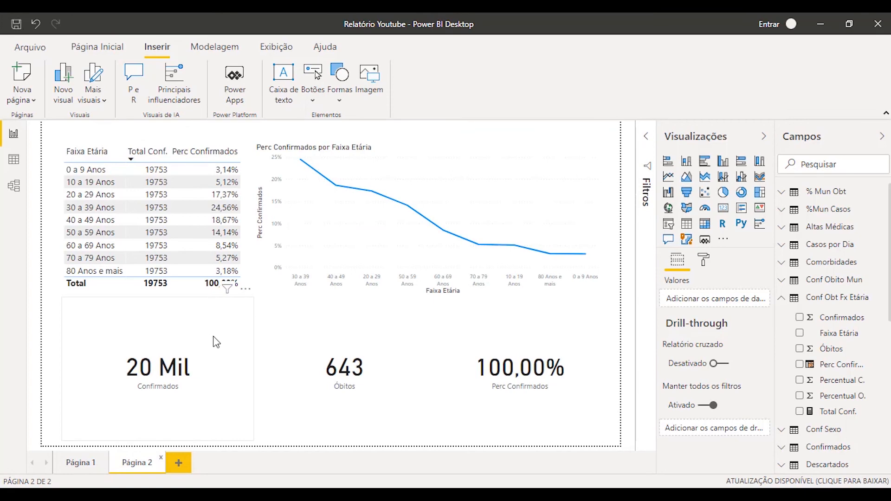
pyautogui.moveTo(215, 342); pyautogui.dragTo(564, 337)
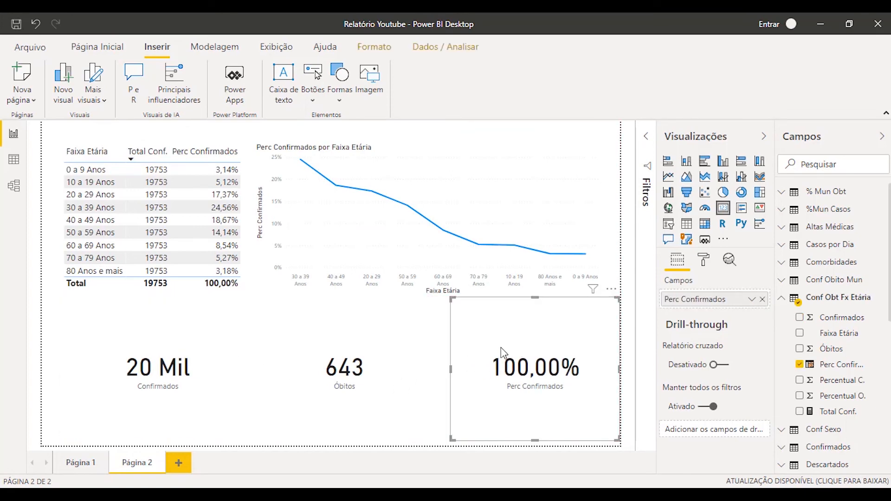
# Move the Perc Confirmados and Óbitos cards to the top of Página 2 and the line chart to its lower right corner.
pyautogui.click(446, 369)
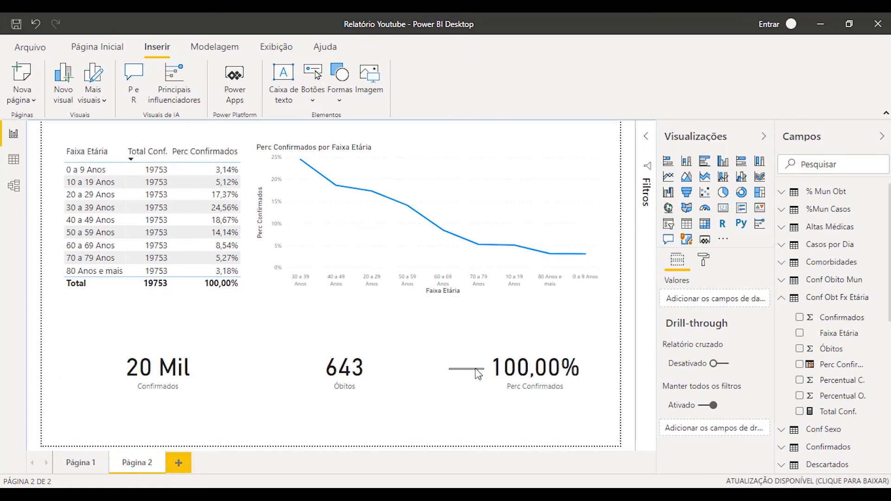
pyautogui.moveTo(483, 355); pyautogui.dragTo(481, 113)
pyautogui.click(397, 139)
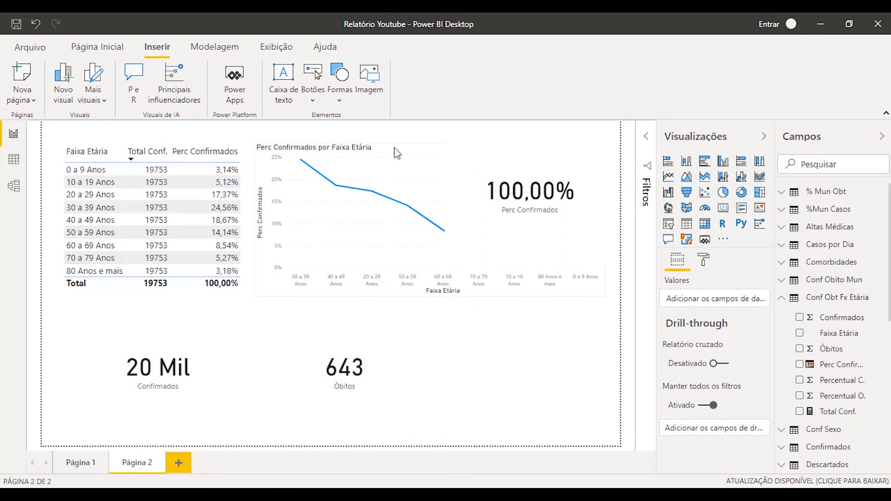
pyautogui.moveTo(397, 153); pyautogui.dragTo(427, 327)
pyautogui.moveTo(268, 367); pyautogui.dragTo(354, 168)
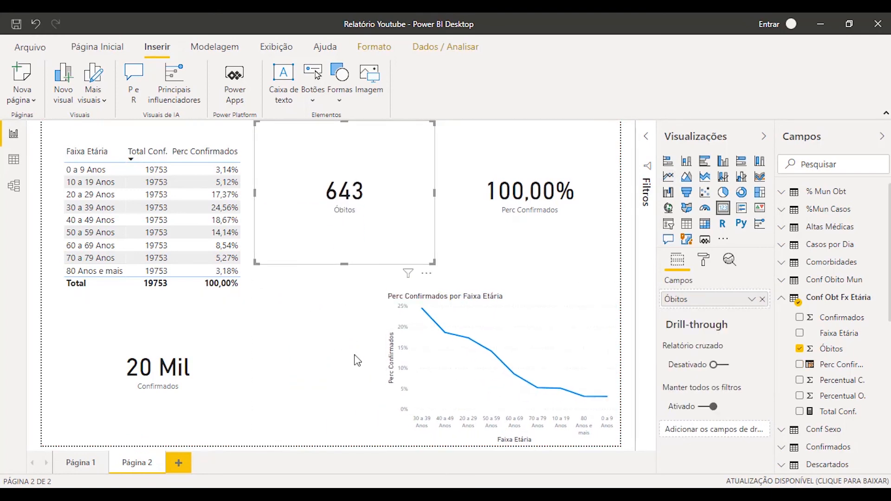
# Place the table in the page's lower left corner with the line chart resized to fit beside it, moving the Confirmados card aside.
pyautogui.moveTo(383, 372); pyautogui.dragTo(231, 378)
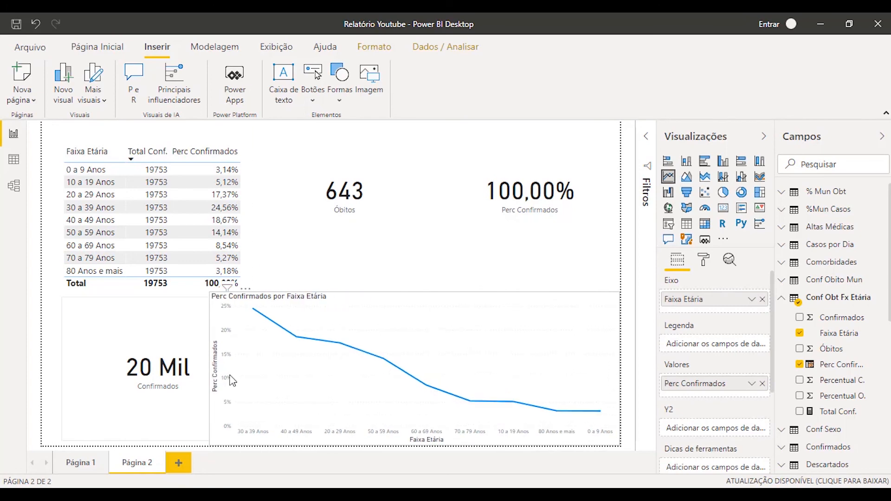
pyautogui.moveTo(185, 329); pyautogui.dragTo(263, 311)
pyautogui.moveTo(428, 256); pyautogui.dragTo(443, 252)
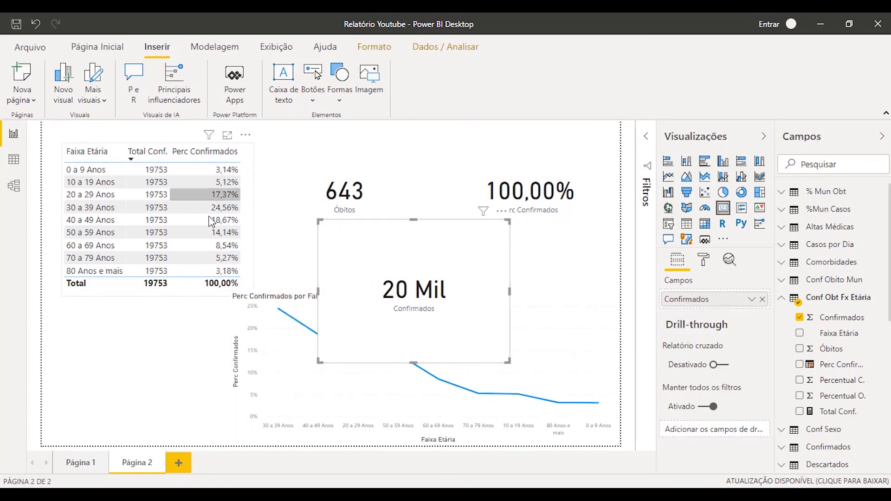
pyautogui.click(195, 146)
pyautogui.moveTo(179, 150); pyautogui.dragTo(159, 299)
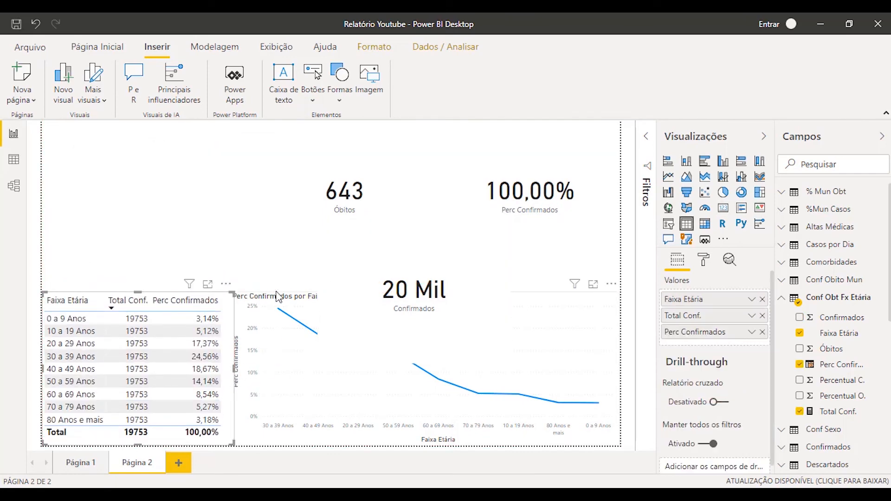
pyautogui.click(260, 279)
pyautogui.click(236, 379)
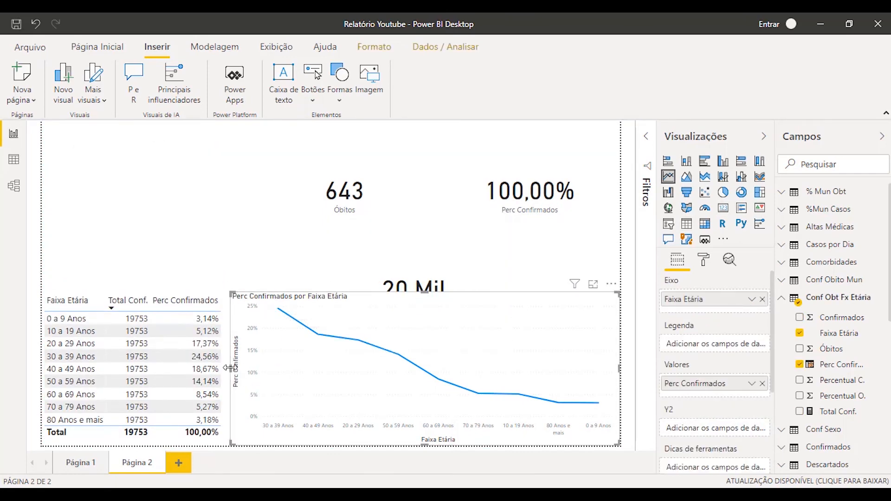
pyautogui.moveTo(233, 371)
pyautogui.mouseDown()
pyautogui.moveTo(255, 366)
pyautogui.moveTo(235, 371)
pyautogui.mouseUp()
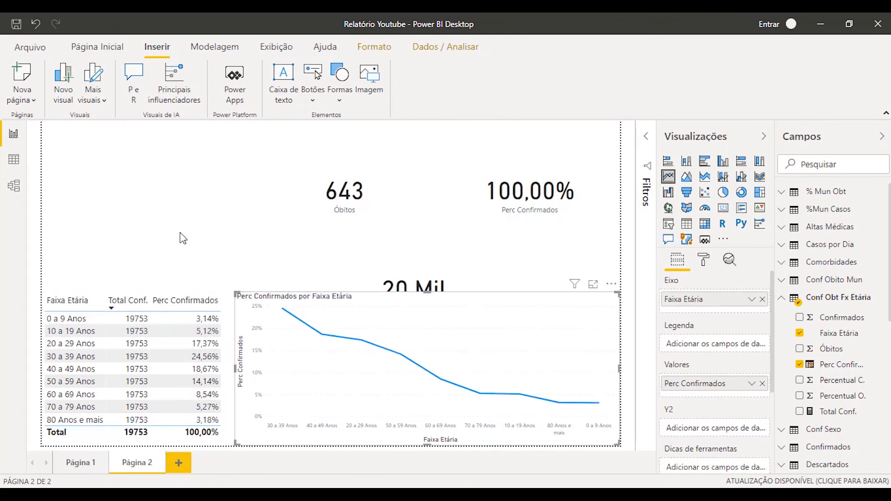
# Remove Total Conf. from the table, narrow the table to its two columns, and widen the line chart into the freed space.
pyautogui.click(178, 264)
pyautogui.click(149, 302)
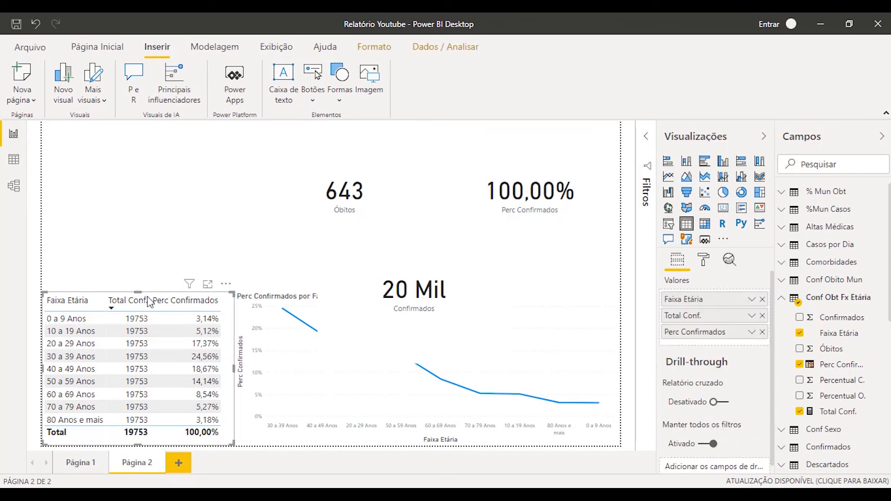
pyautogui.click(763, 315)
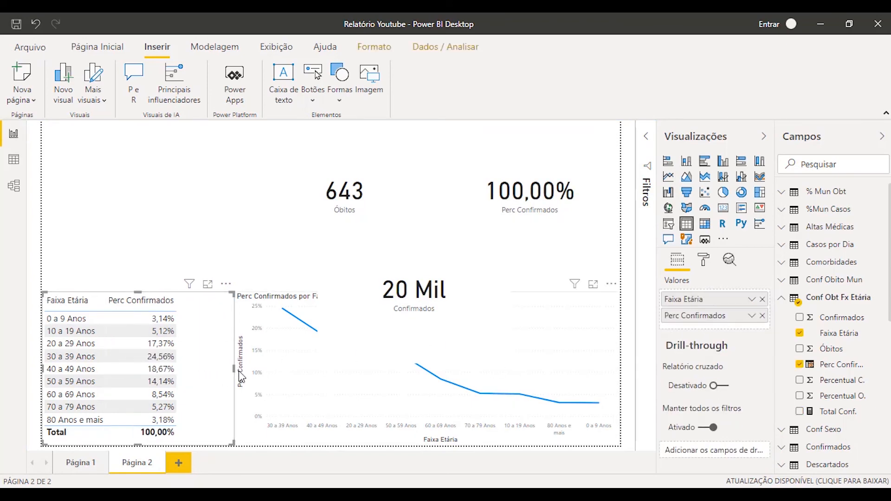
pyautogui.moveTo(234, 369); pyautogui.dragTo(184, 368)
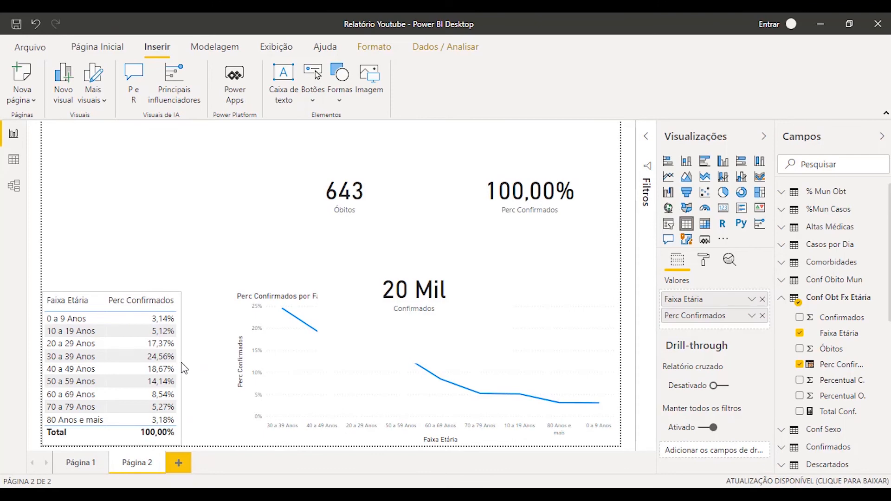
pyautogui.click(238, 368)
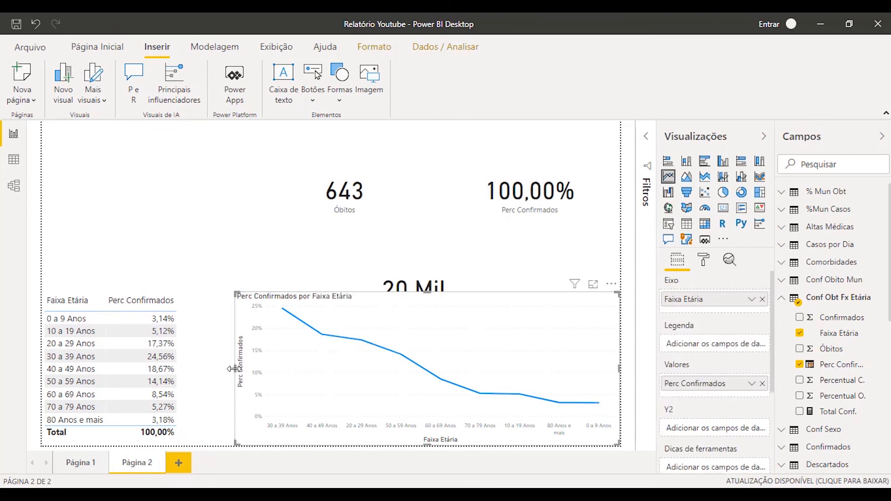
pyautogui.moveTo(235, 369); pyautogui.dragTo(187, 370)
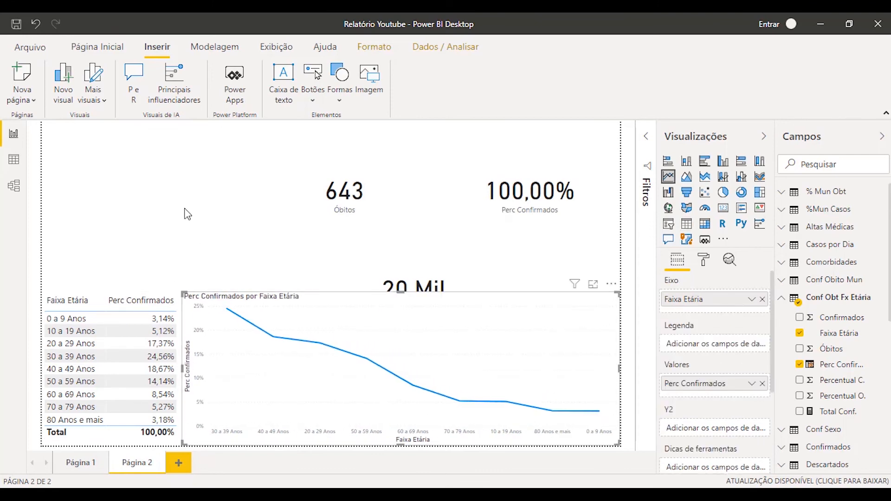
# Move the Confirmados card to the upper left of the page, and narrow the Perc Confirmados card against the right page edge.
pyautogui.click(408, 348)
pyautogui.moveTo(417, 334); pyautogui.dragTo(163, 234)
pyautogui.click(471, 232)
pyautogui.moveTo(471, 232); pyautogui.dragTo(510, 232)
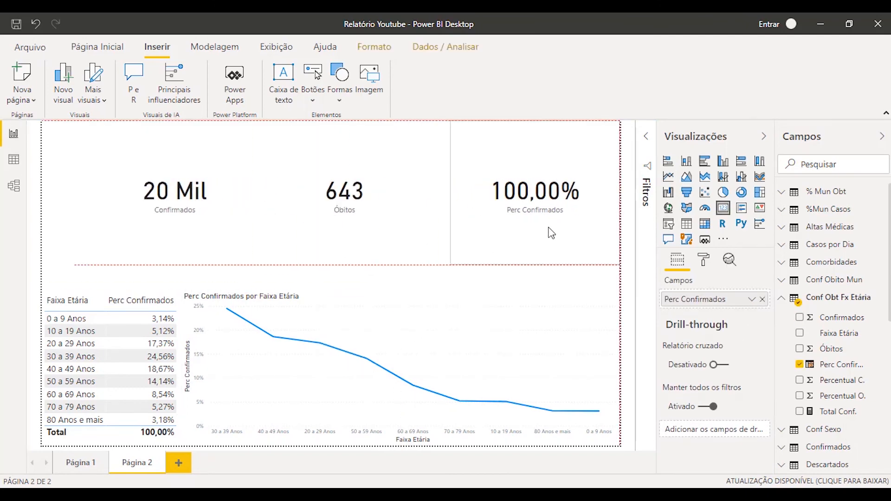
pyautogui.moveTo(455, 197); pyautogui.dragTo(495, 201)
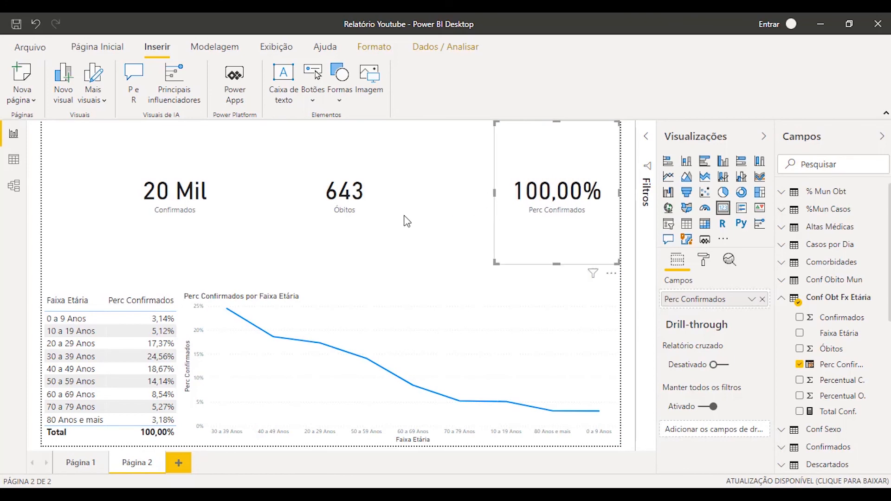
# Place the Óbitos and Confirmados cards side by side against the Perc Confirmados card, narrowing both.
pyautogui.moveTo(377, 226); pyautogui.dragTo(435, 227)
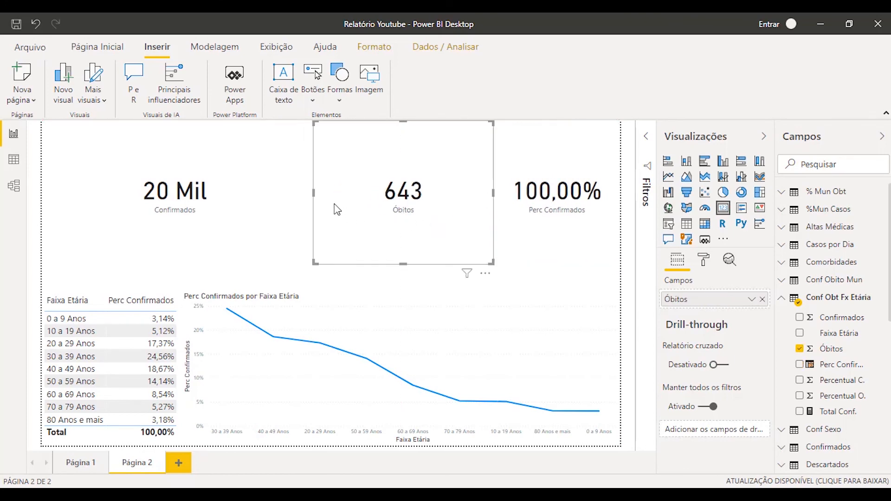
pyautogui.moveTo(314, 195); pyautogui.dragTo(369, 195)
pyautogui.moveTo(263, 220); pyautogui.dragTo(333, 221)
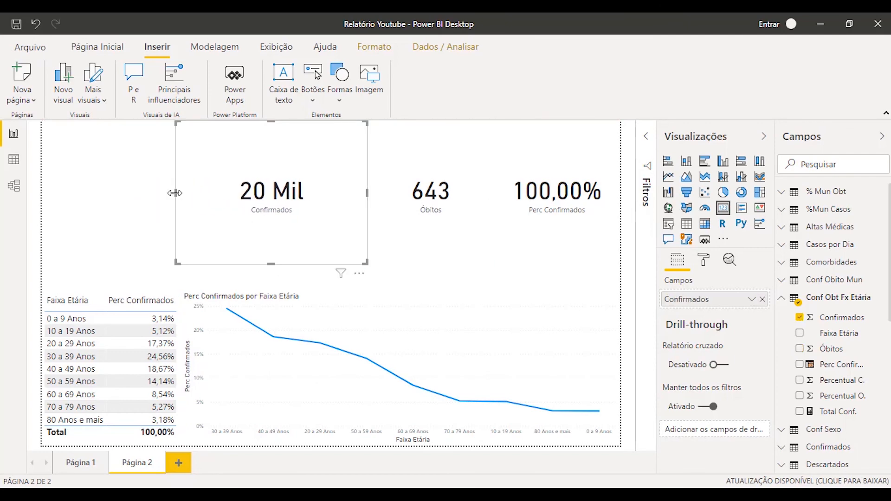
pyautogui.moveTo(181, 198); pyautogui.dragTo(227, 198)
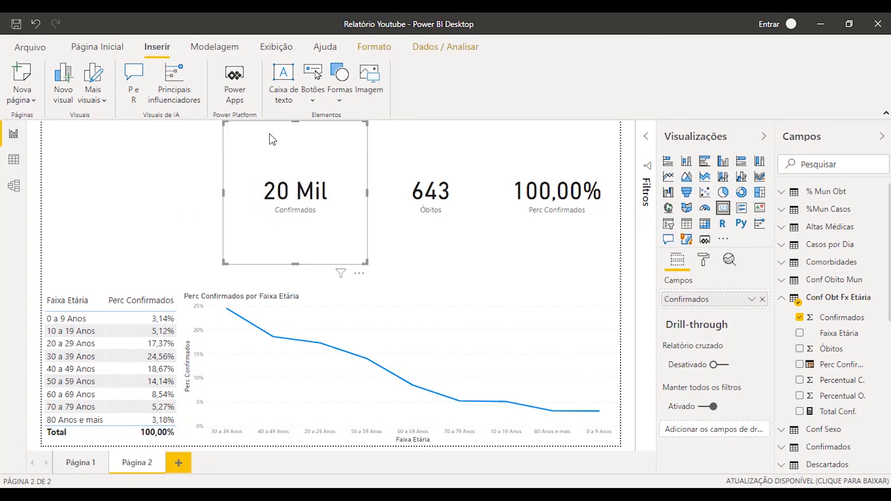
# Halve the Confirmados card's height from above, move it to the left page edge, and widen it over the table and chart.
pyautogui.moveTo(297, 124); pyautogui.dragTo(294, 194)
pyautogui.moveTo(252, 219); pyautogui.dragTo(60, 216)
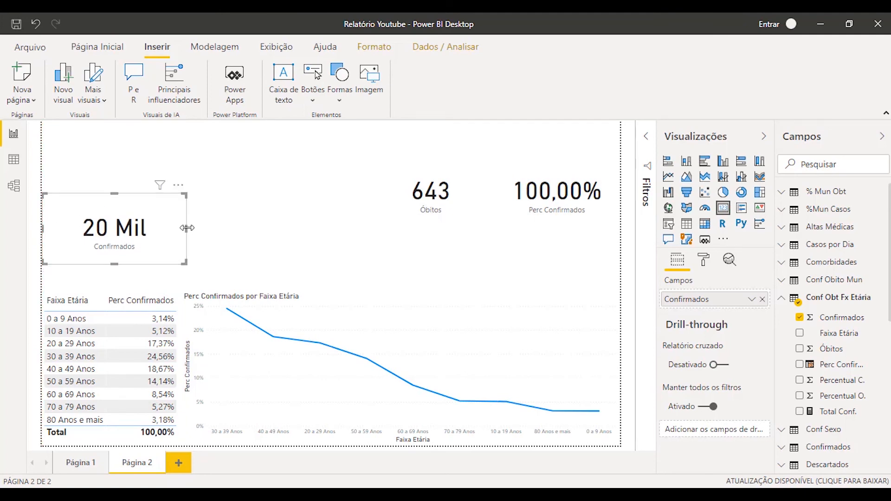
pyautogui.moveTo(187, 228); pyautogui.dragTo(272, 233)
# Move the Óbitos card next to the Confirmados card, reduce it to the same height, and widen it toward the Perc Confirmados card.
pyautogui.moveTo(402, 207); pyautogui.dragTo(302, 214)
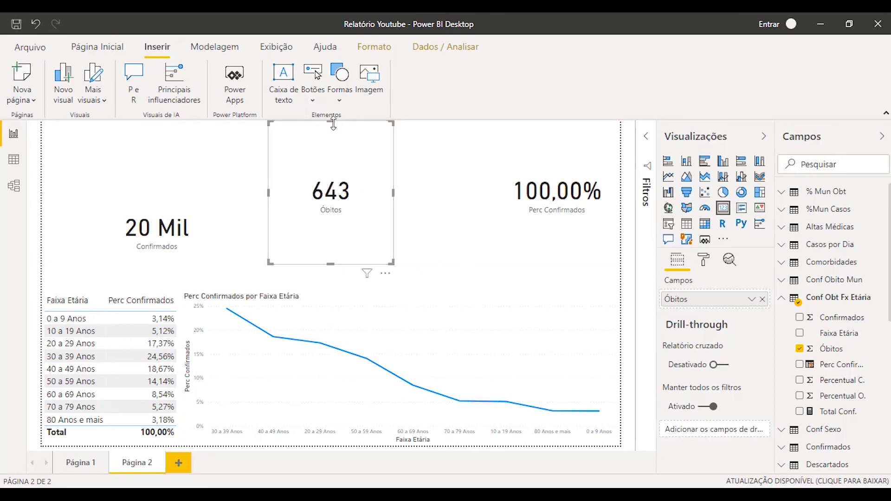
pyautogui.moveTo(345, 119); pyautogui.dragTo(333, 213)
pyautogui.click(239, 221)
pyautogui.moveTo(397, 229); pyautogui.dragTo(457, 229)
# Widen the Perc Confirmados card to meet the Óbitos card and reduce its height to align with the other cards.
pyautogui.click(510, 205)
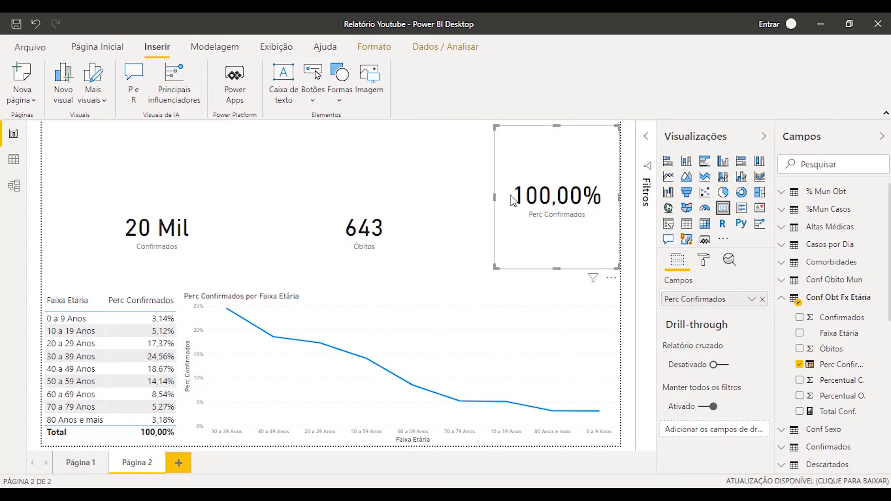
pyautogui.moveTo(510, 204); pyautogui.dragTo(467, 224)
pyautogui.click(472, 201)
pyautogui.click(495, 190)
pyautogui.moveTo(495, 190); pyautogui.dragTo(458, 229)
pyautogui.moveTo(536, 127); pyautogui.dragTo(533, 194)
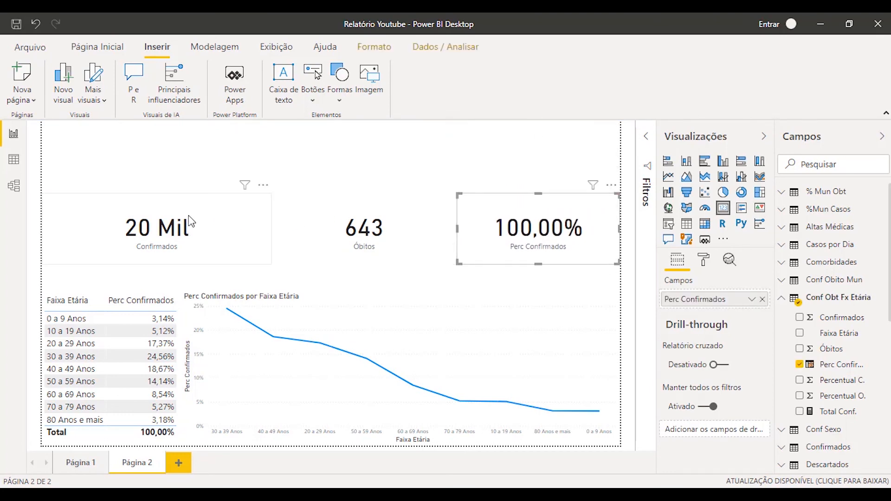
# Insert the Logo FG image and shrink it to fit the page's upper left corner above the Confirmados card.
pyautogui.click(352, 146)
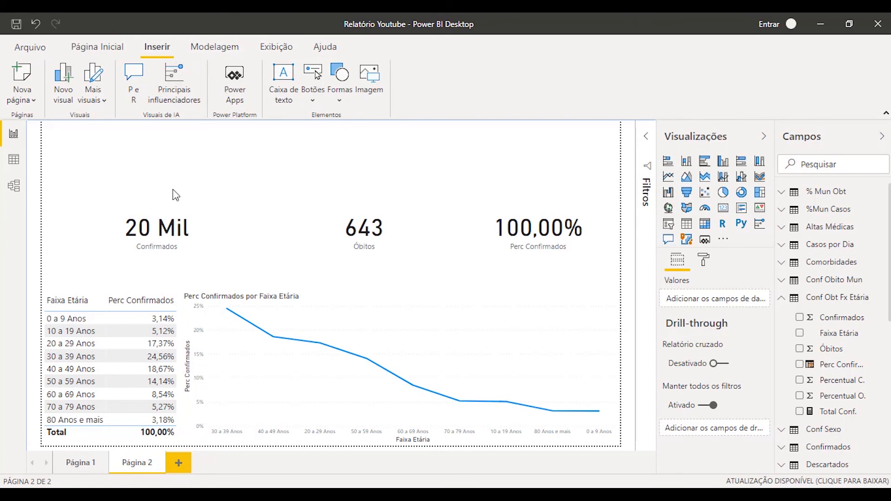
pyautogui.click(369, 80)
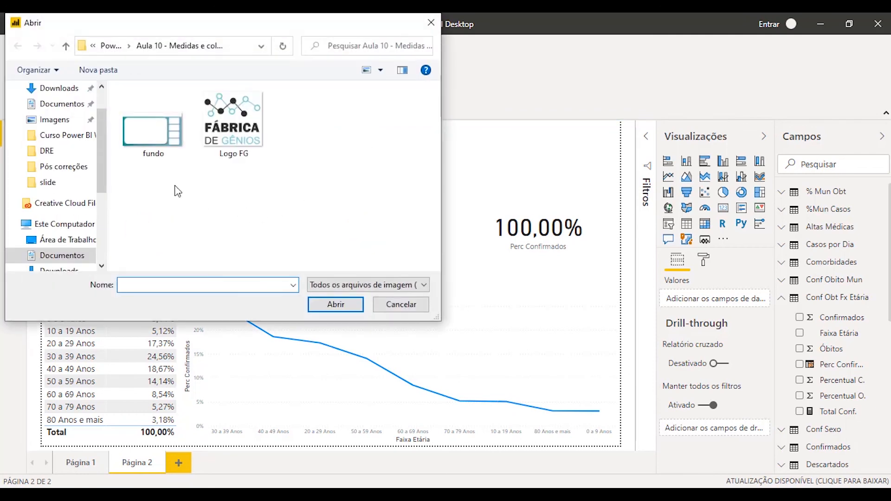
pyautogui.click(250, 103)
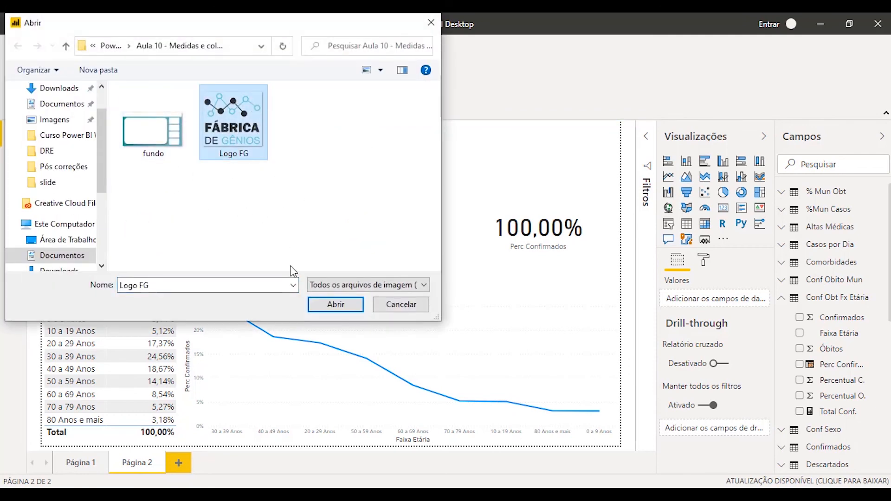
pyautogui.click(335, 306)
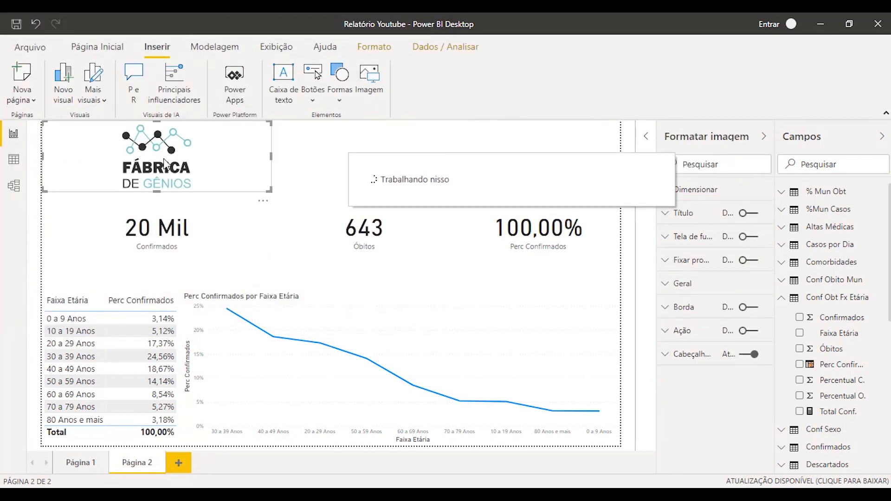
pyautogui.moveTo(271, 155); pyautogui.dragTo(128, 165)
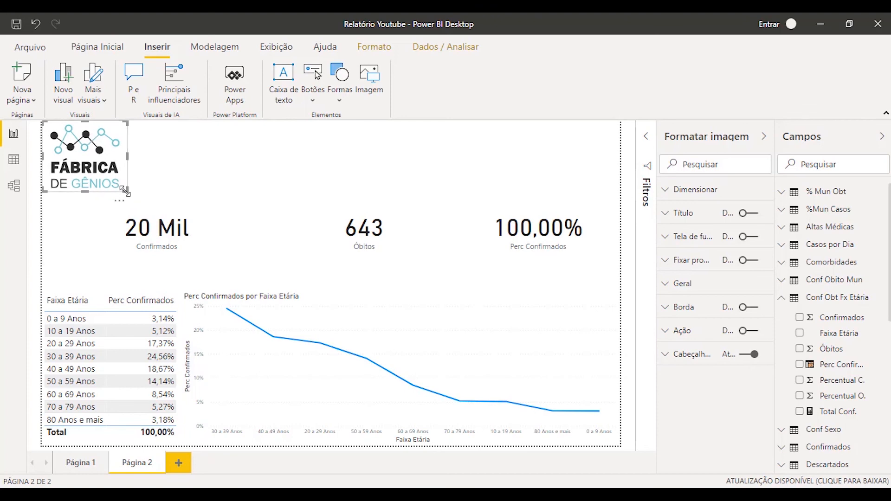
pyautogui.moveTo(125, 194)
pyautogui.mouseDown()
pyautogui.moveTo(190, 300)
pyautogui.moveTo(159, 201)
pyautogui.moveTo(120, 169)
pyautogui.moveTo(126, 198)
pyautogui.moveTo(131, 185)
pyautogui.moveTo(119, 198)
pyautogui.moveTo(118, 192)
pyautogui.mouseUp()
pyautogui.click(184, 204)
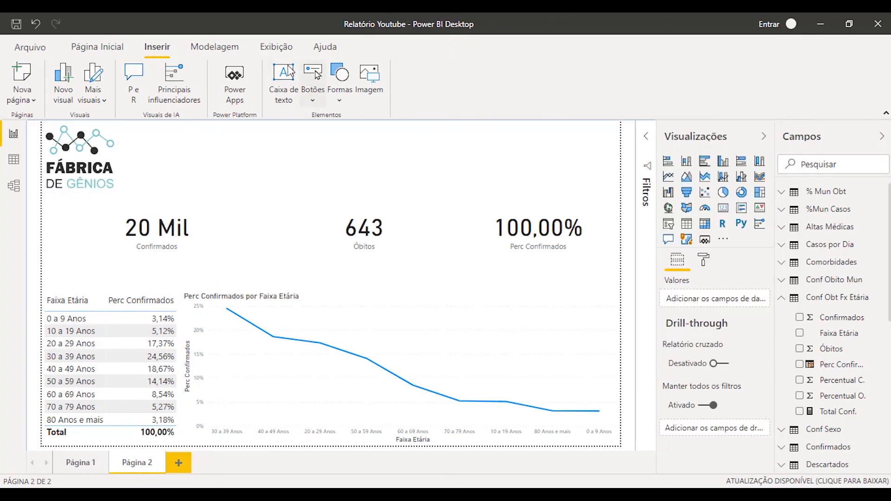
# Add a text box spanning from the logo to the right page edge with the title "FUNÇÕES DAX - MEDIDAS E COLUNAS CALCULADAS".
pyautogui.click(284, 74)
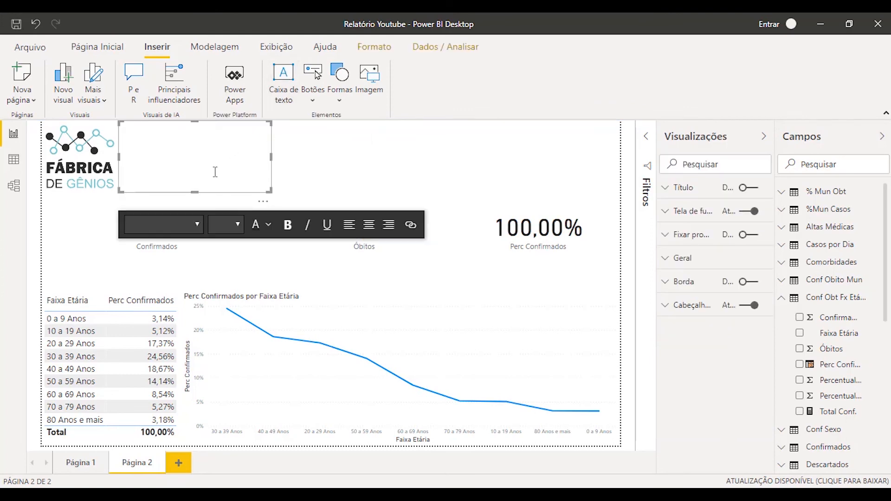
pyautogui.moveTo(271, 156); pyautogui.dragTo(620, 159)
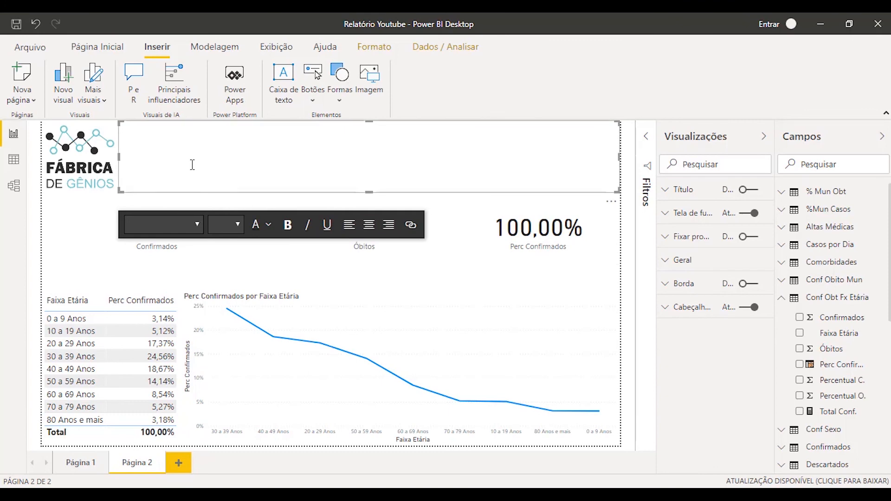
pyautogui.click(236, 185)
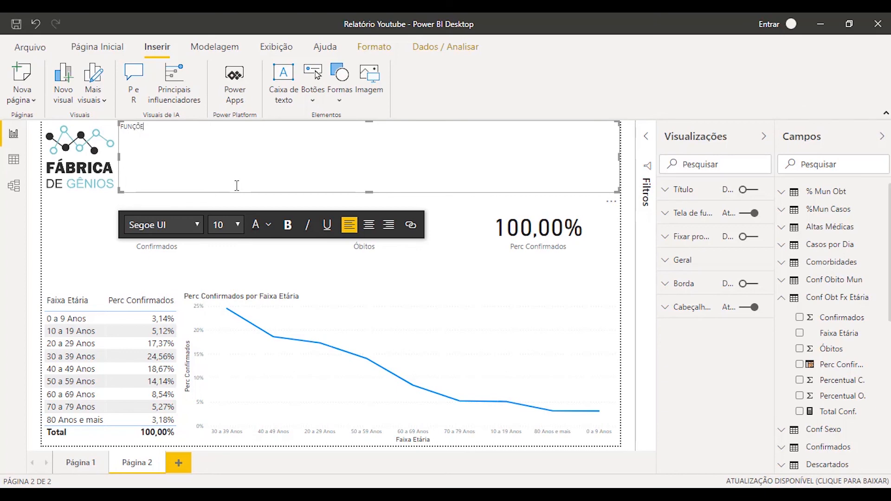
pyautogui.write('FUNÇÕES DAX - MEDI')
pyautogui.write('DAS ')
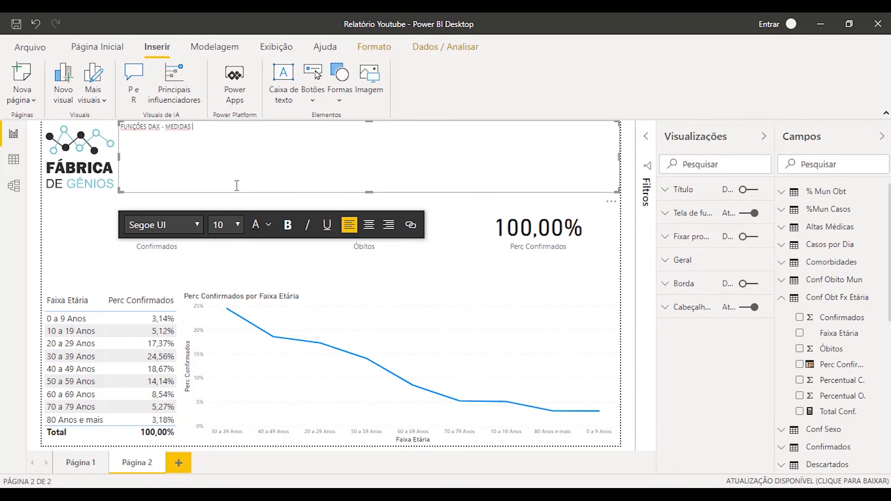
pyautogui.write('E COLUNAS CALCULADAS')
# Set the font size of the entire title text to 32.
pyautogui.moveTo(316, 138); pyautogui.dragTo(125, 135)
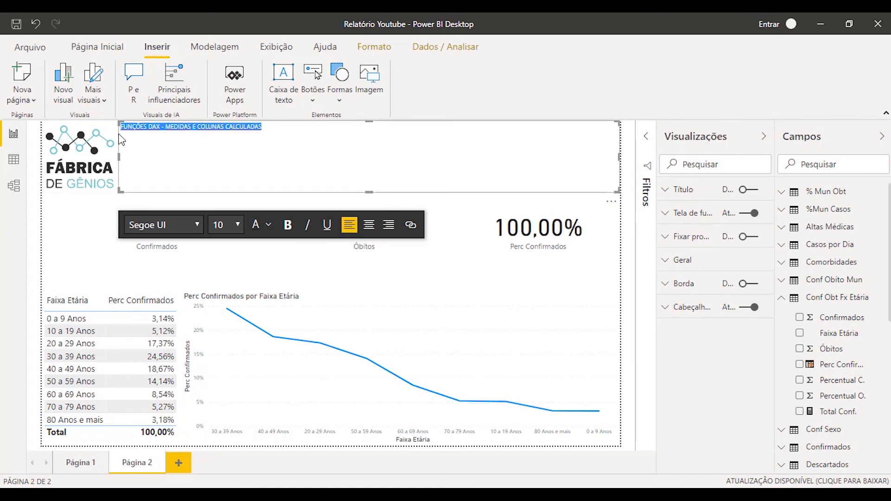
pyautogui.click(238, 225)
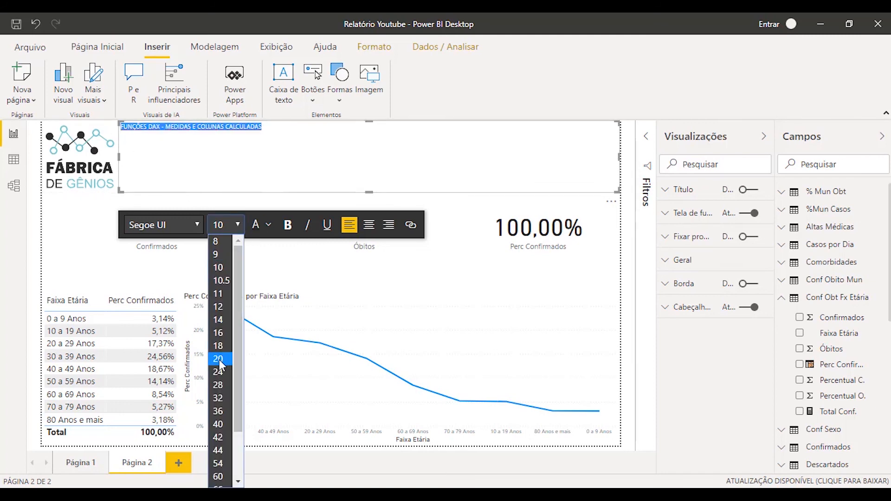
pyautogui.click(218, 384)
pyautogui.click(239, 225)
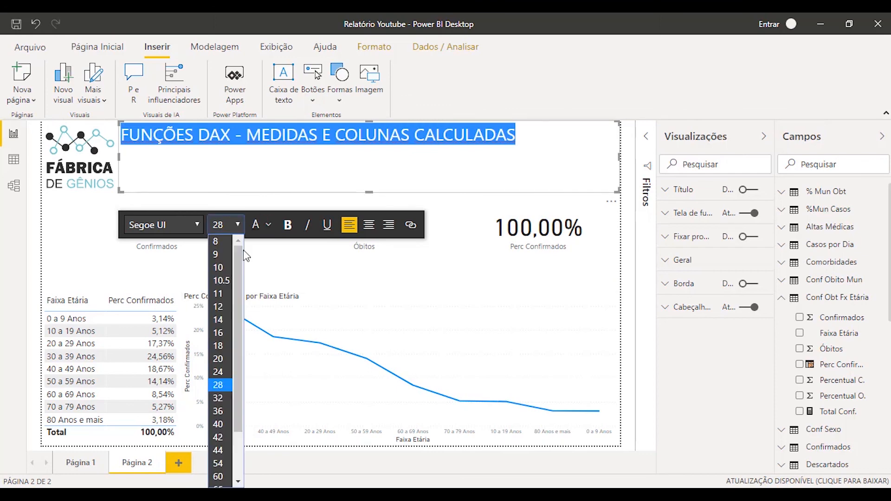
pyautogui.click(222, 400)
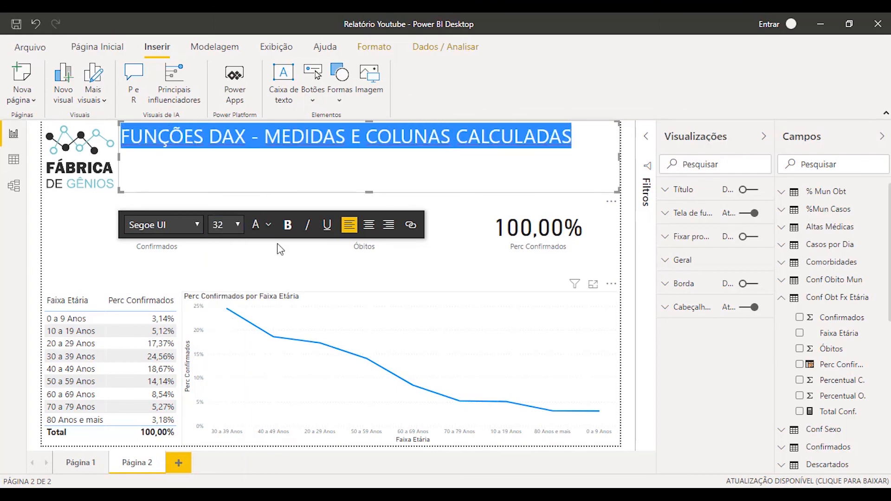
# Try bold formatting on the title, remove it, and color the title text blue.
pyautogui.click(288, 225)
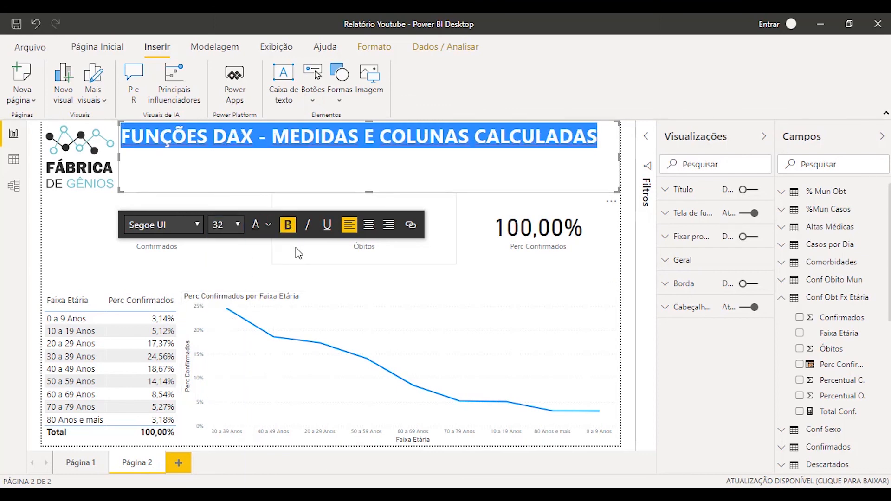
pyautogui.click(287, 224)
pyautogui.click(268, 224)
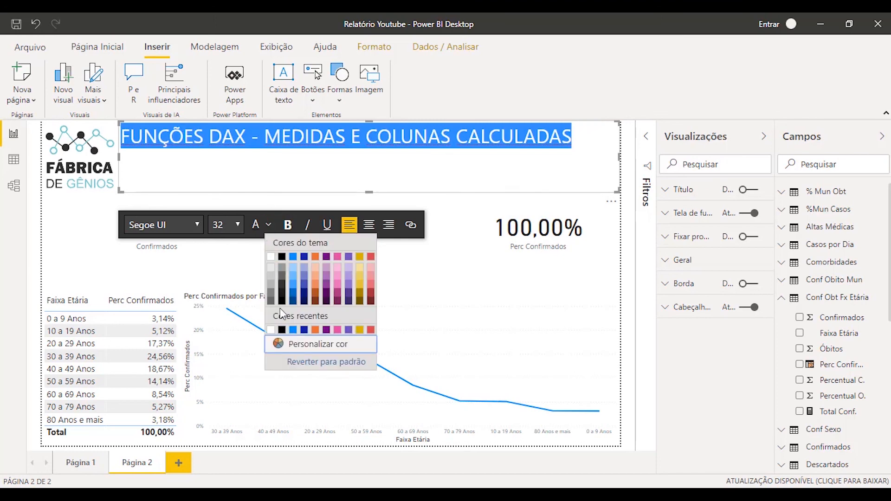
pyautogui.click(293, 289)
# Center the title within its text box and set its font color to black.
pyautogui.click(199, 225)
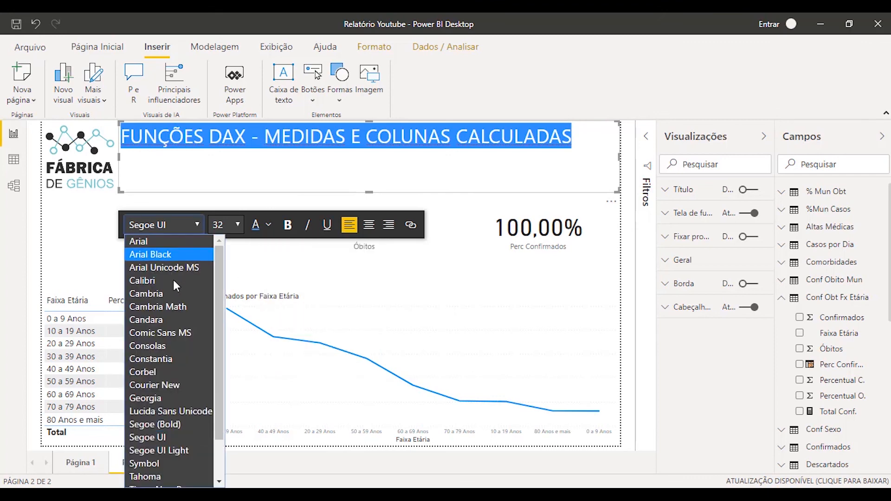
pyautogui.click(369, 224)
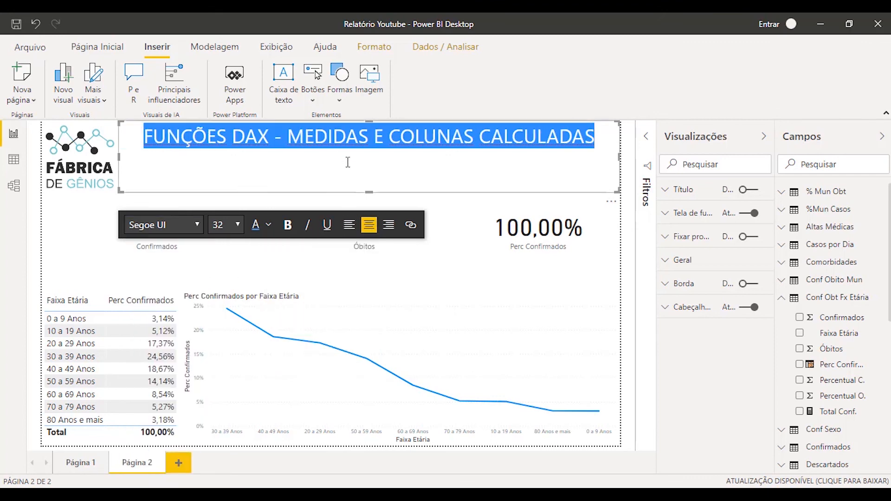
pyautogui.click(338, 176)
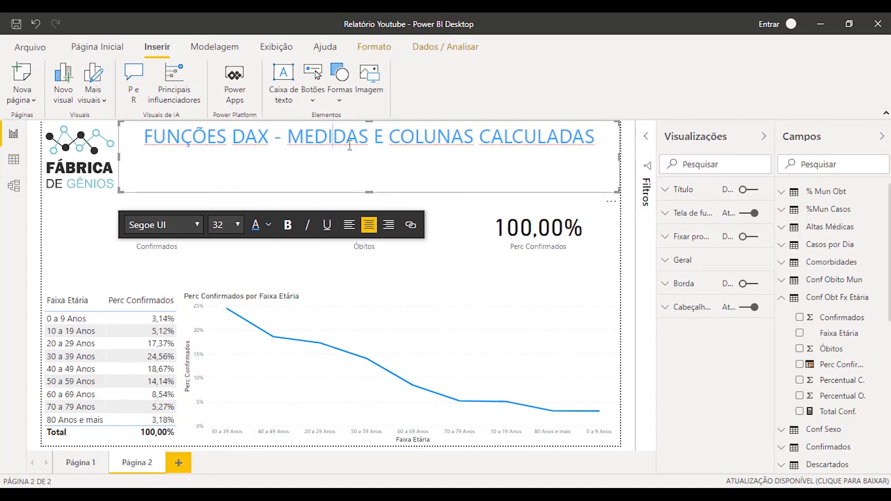
pyautogui.hotkey('ctrl', 'a')
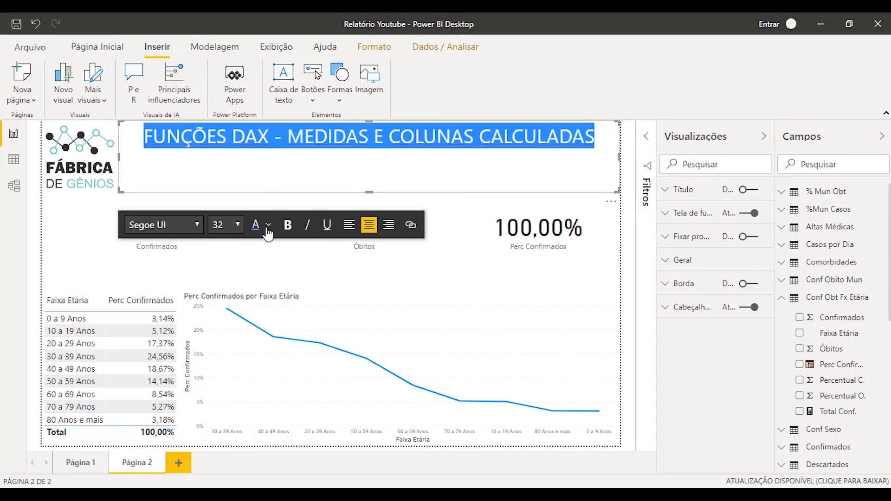
pyautogui.click(267, 225)
pyautogui.click(281, 256)
# Reduce the title text box's height to fit its single line and move it down to align with the logo's vertical middle.
pyautogui.click(307, 173)
pyautogui.moveTo(369, 191); pyautogui.dragTo(350, 159)
pyautogui.click(351, 154)
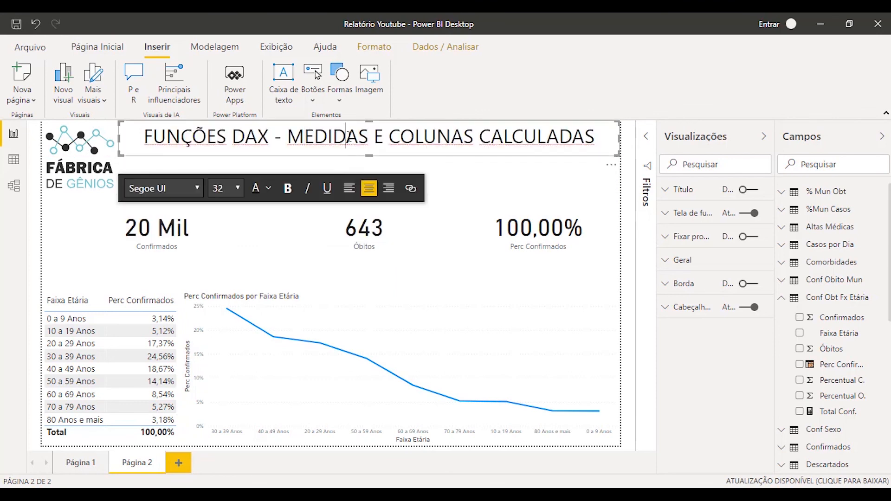
pyautogui.click(351, 122)
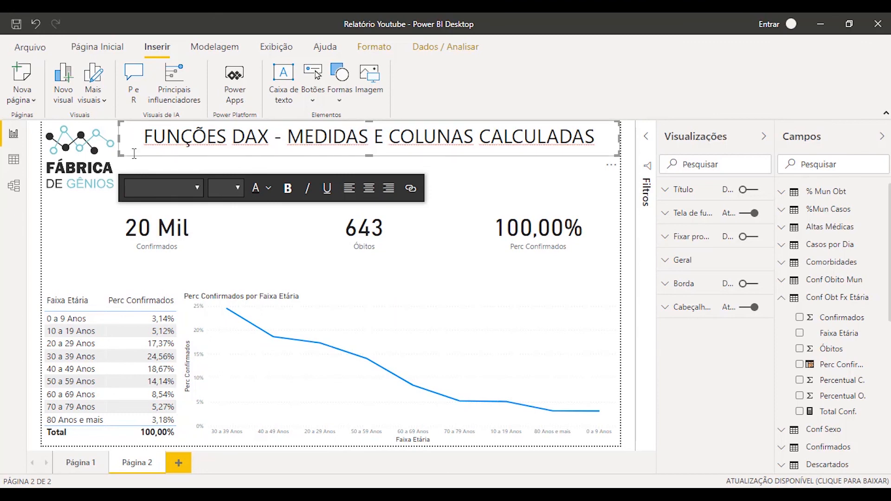
pyautogui.moveTo(134, 155); pyautogui.dragTo(142, 178)
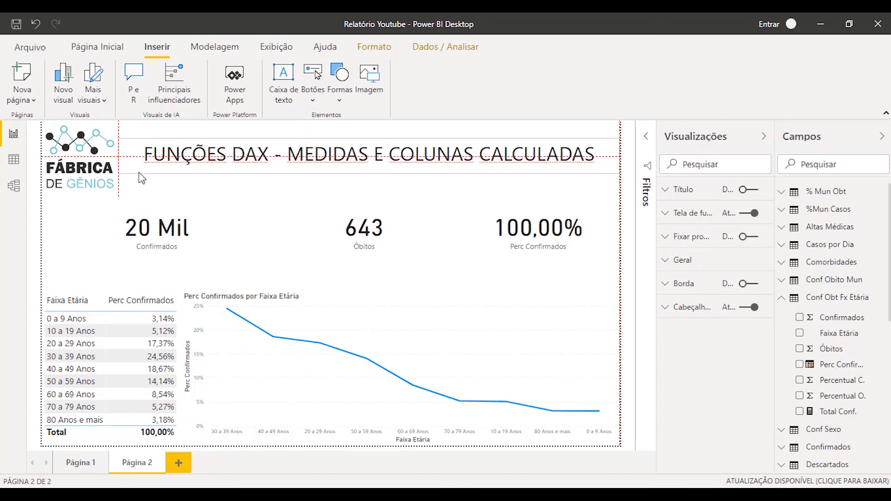
# Deselect the title and collapse the Visualizações and Campos panes to enlarge the report view.
pyautogui.click(222, 190)
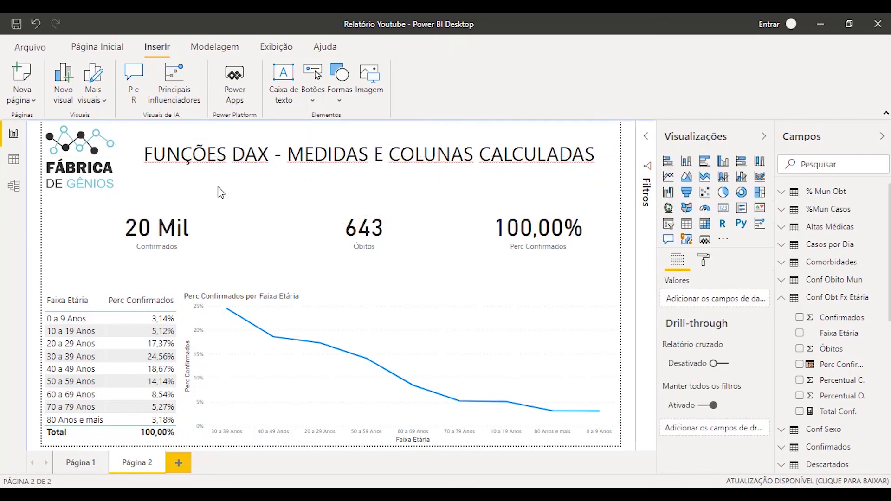
pyautogui.click(763, 135)
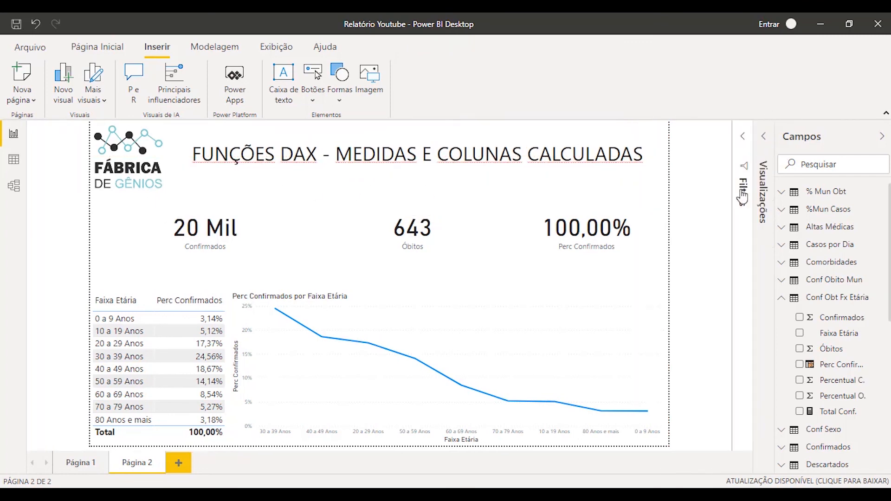
pyautogui.click(881, 138)
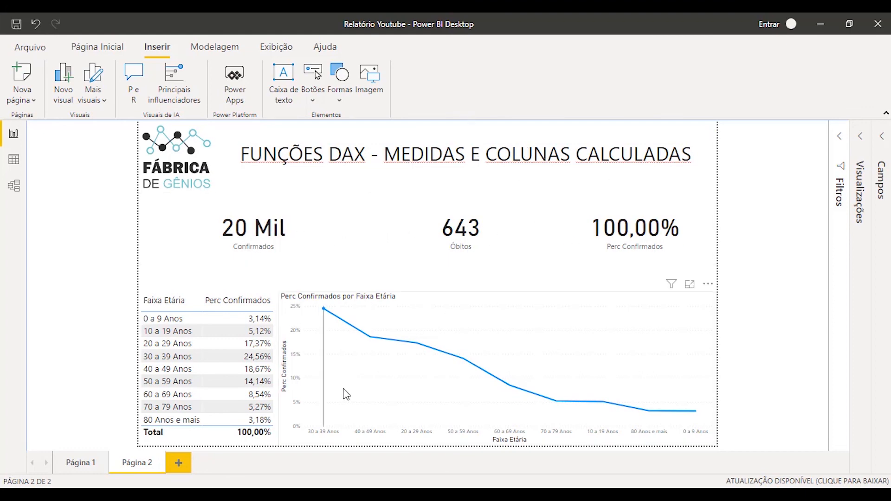
# Cross-filter the page by the 20 a 29, 10 a 19 and 0 a 9 Anos table rows to check the visuals, and clear the selection.
pyautogui.click(173, 348)
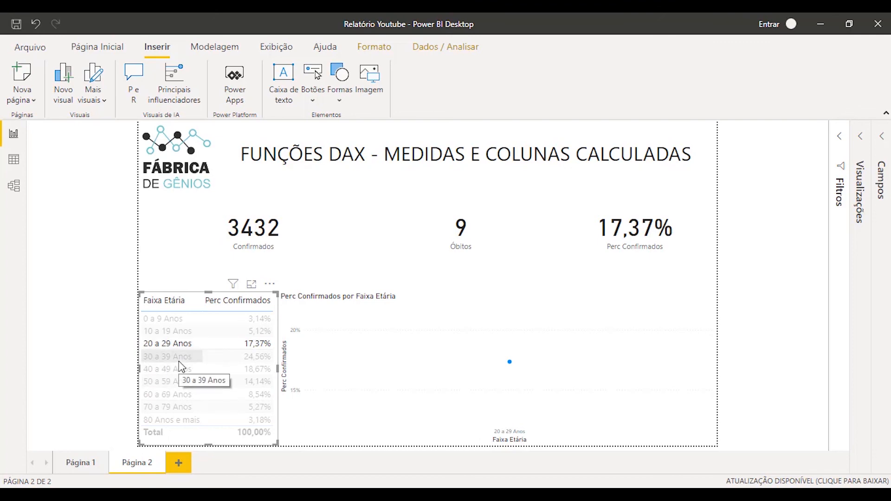
pyautogui.click(172, 331)
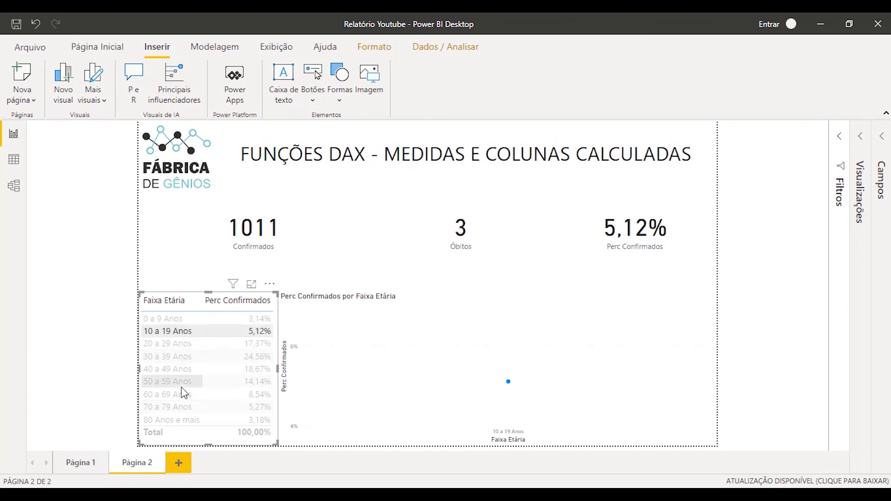
pyautogui.click(169, 319)
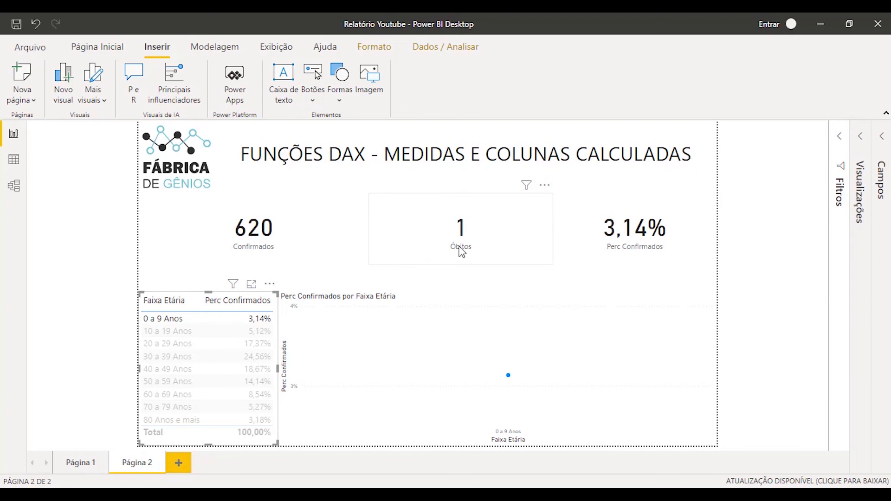
pyautogui.click(182, 334)
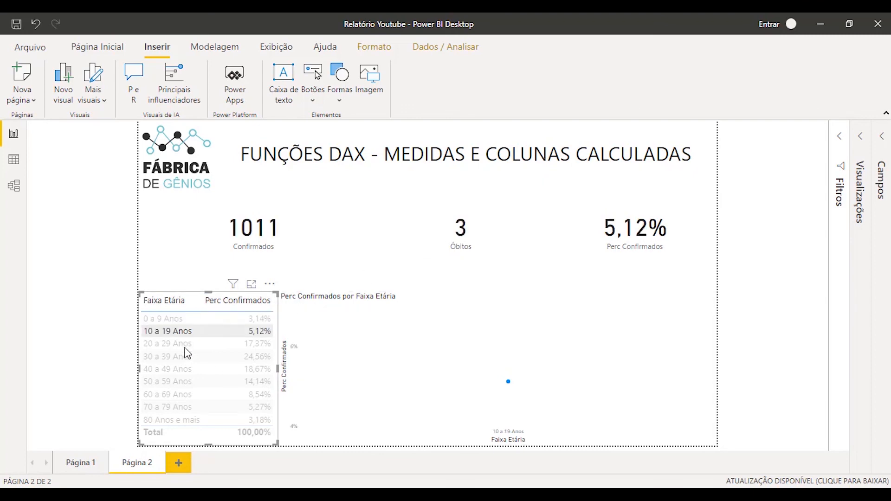
pyautogui.click(183, 344)
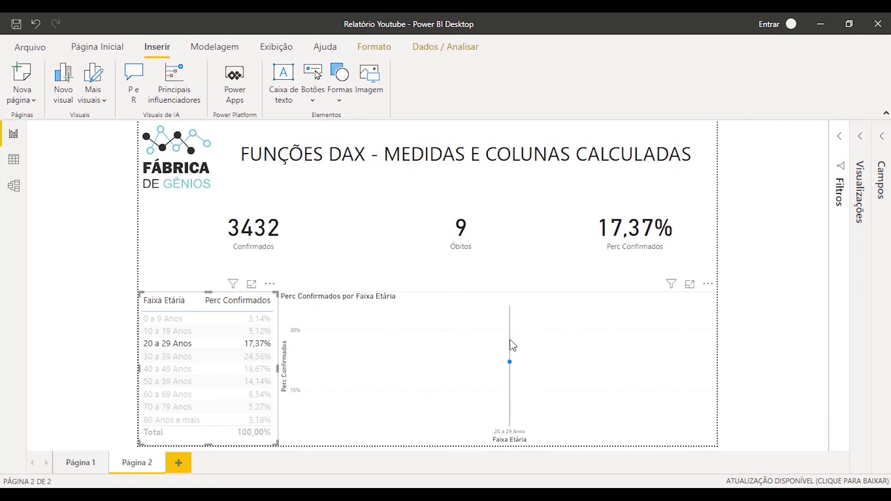
pyautogui.click(181, 344)
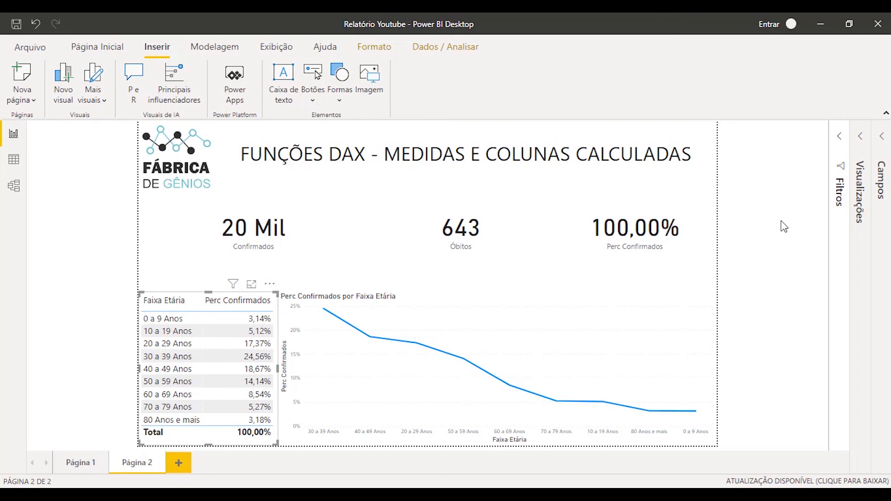
pyautogui.click(766, 218)
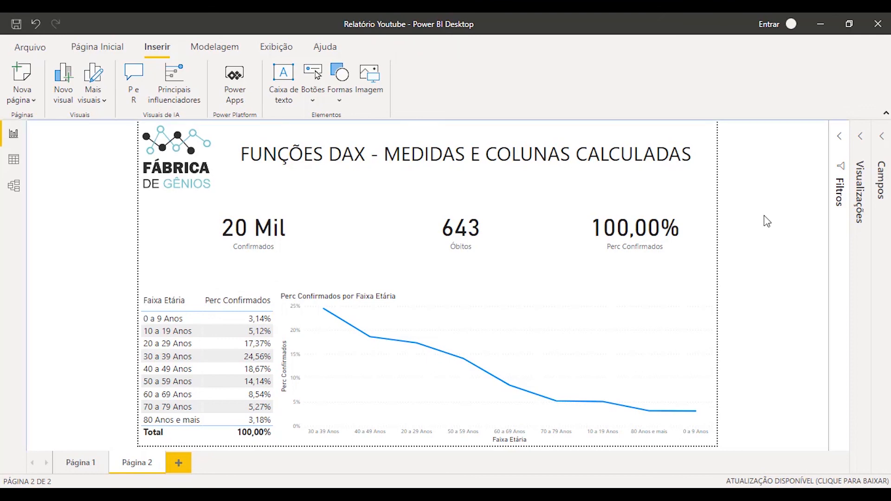